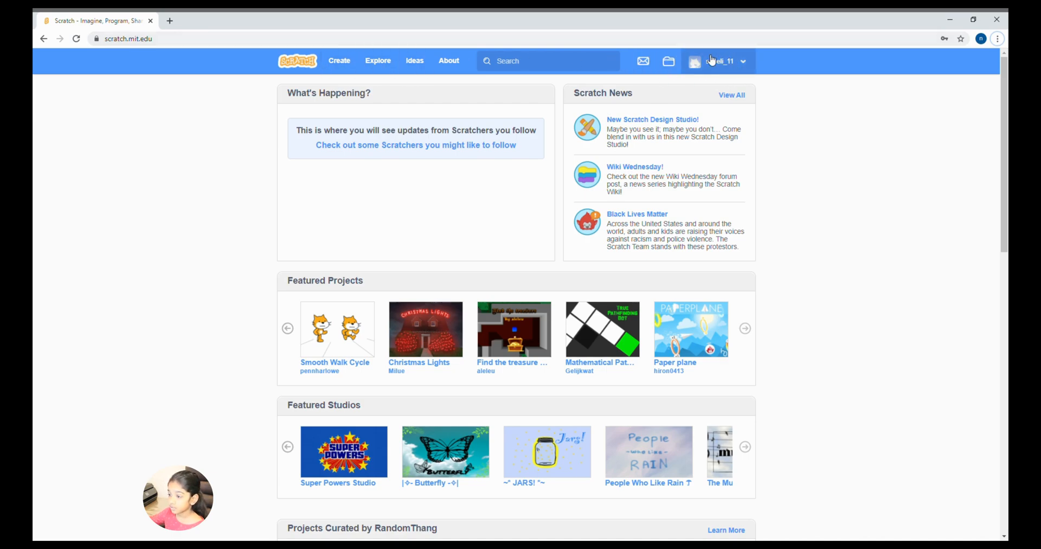
# Open the Beginner animation tutorial project from the account's own projects for editing.
pyautogui.click(724, 72)
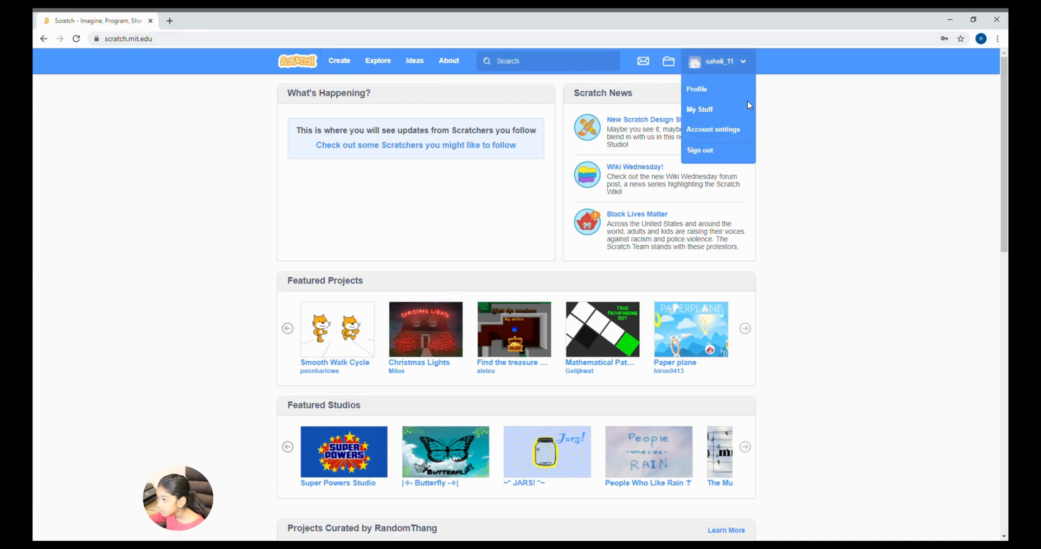
pyautogui.click(716, 114)
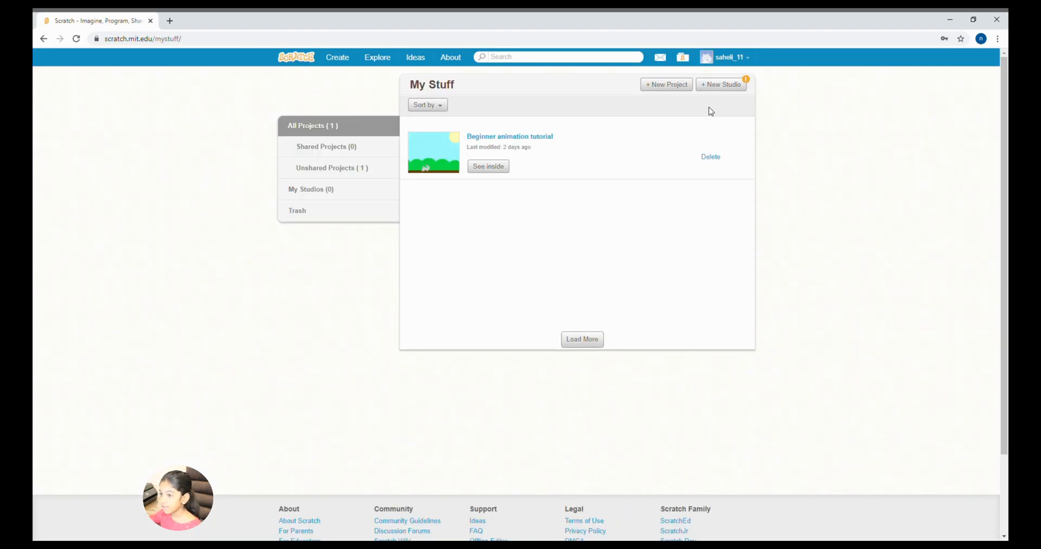
pyautogui.click(502, 172)
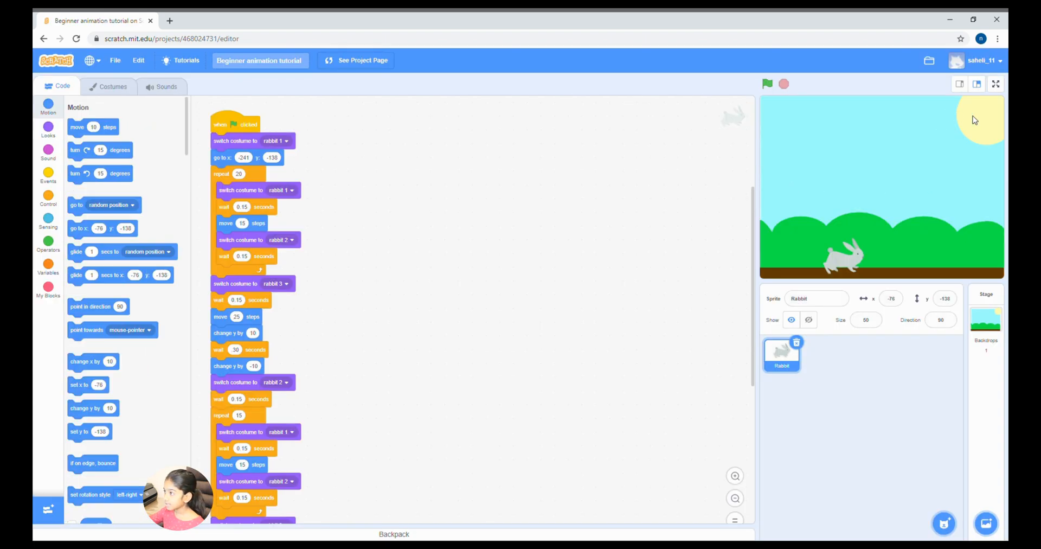
# Play the rabbit animation in full screen, stop it and return to the editor.
pyautogui.click(997, 84)
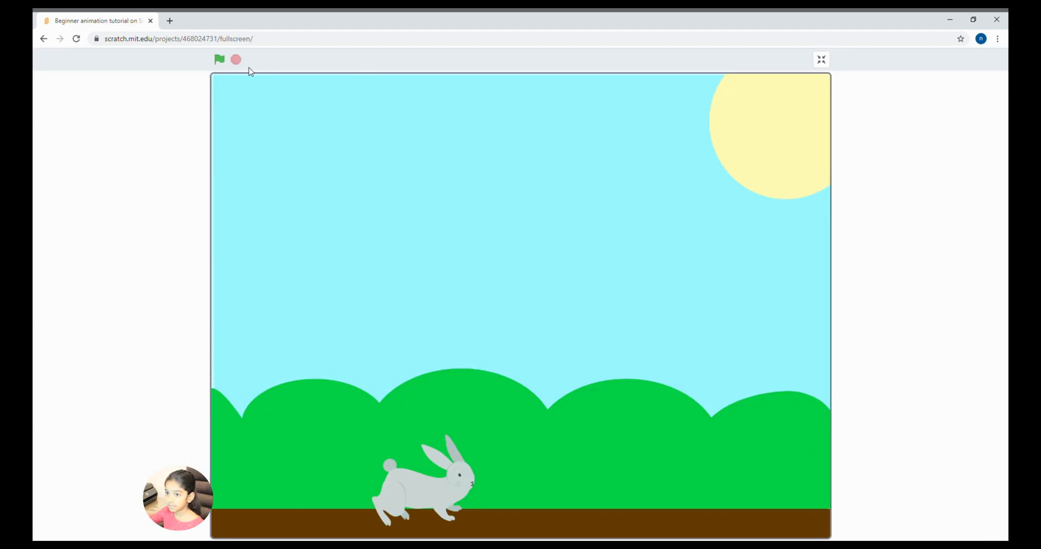
pyautogui.click(220, 63)
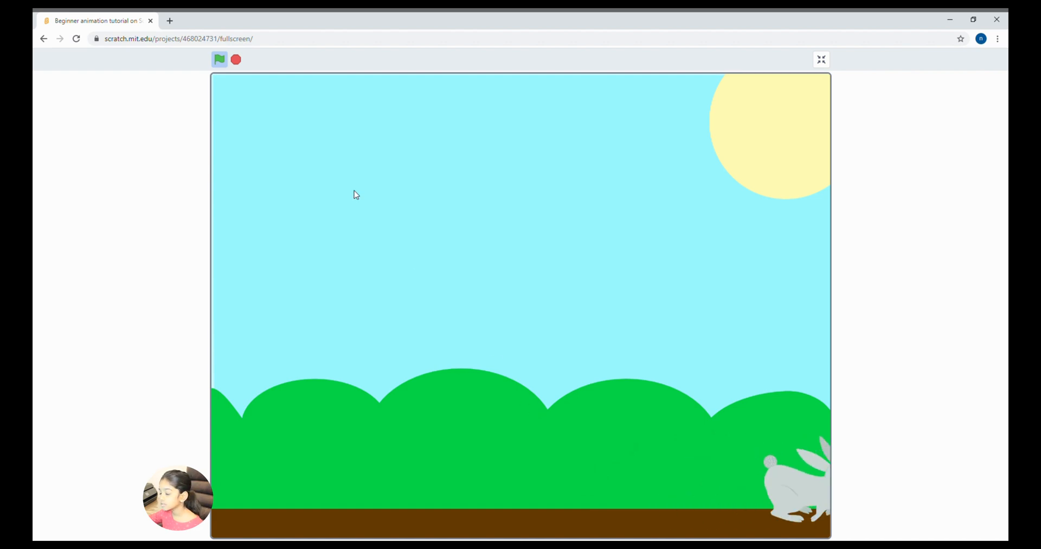
pyautogui.click(236, 59)
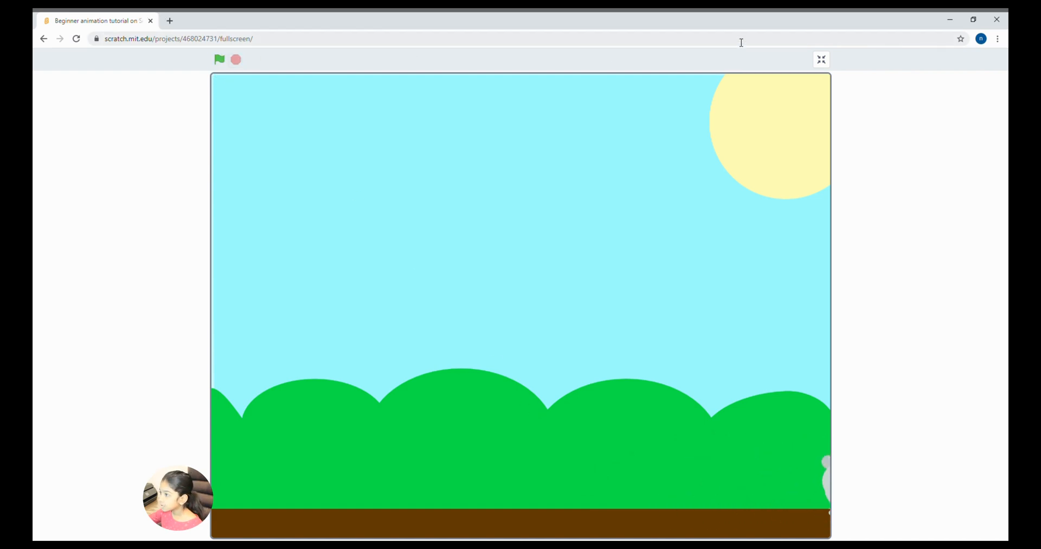
pyautogui.click(821, 59)
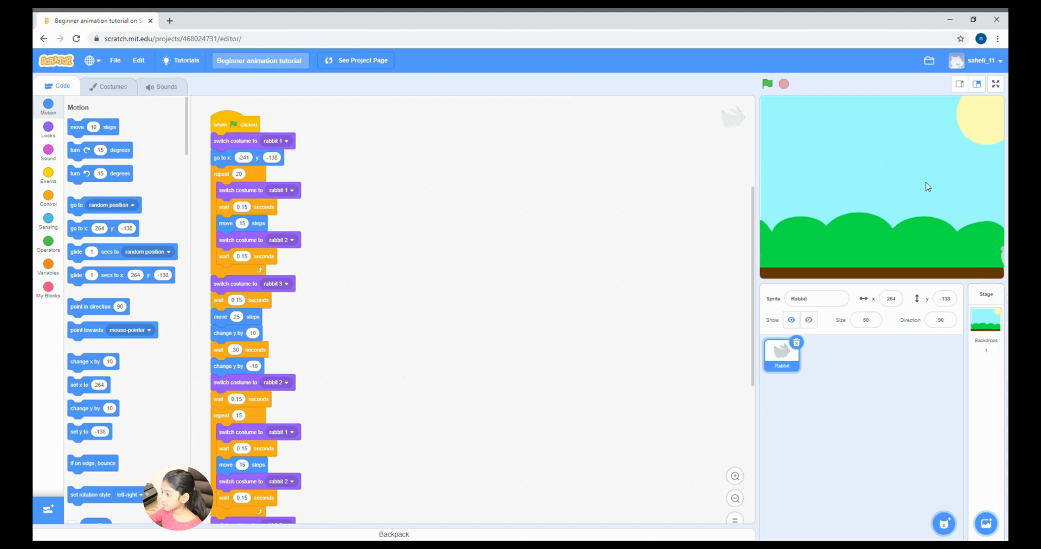
# Give the Stage a script that switches the backdrop to Blue Sky when the green flag is clicked.
pyautogui.click(989, 302)
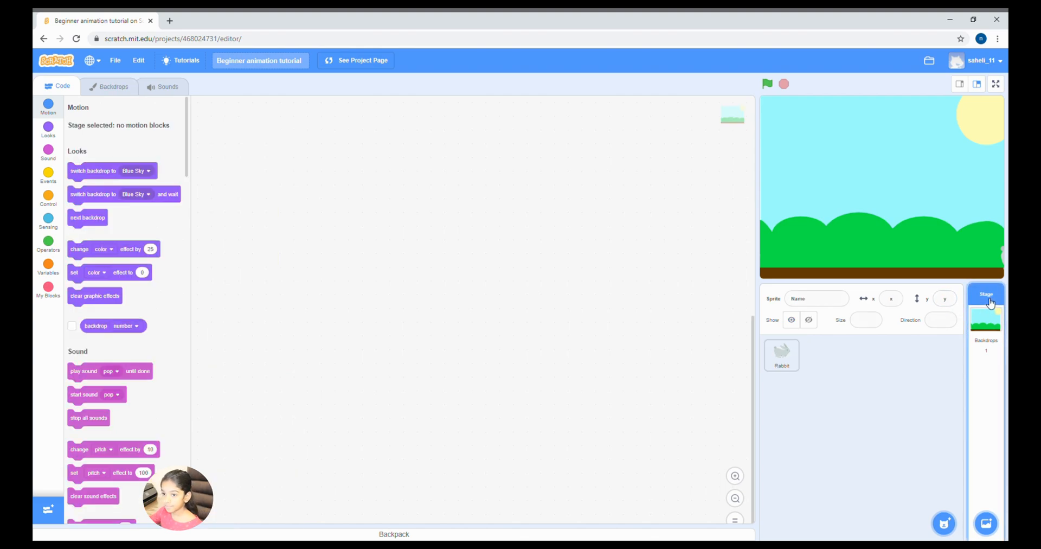
pyautogui.click(48, 173)
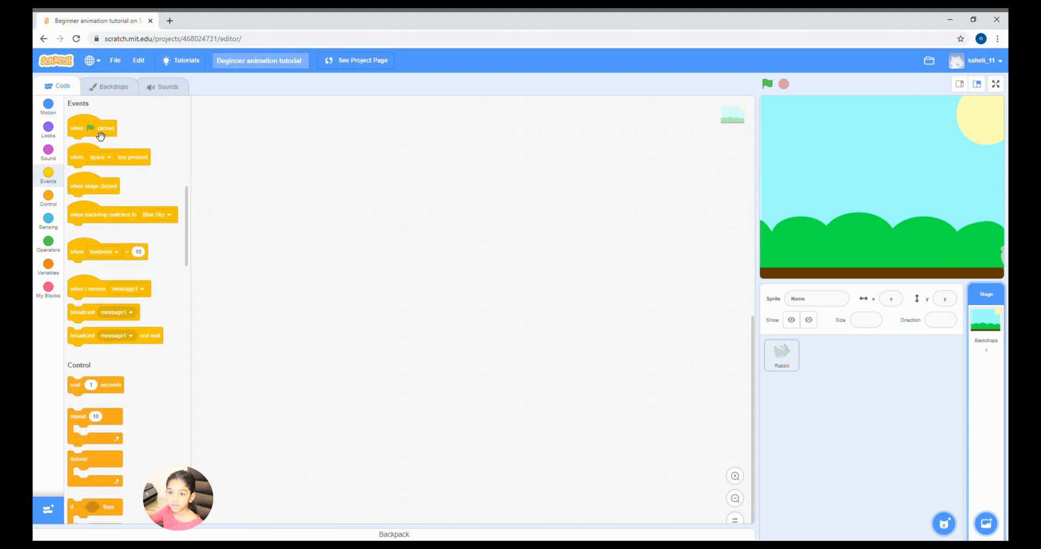
pyautogui.moveTo(104, 131); pyautogui.dragTo(224, 127)
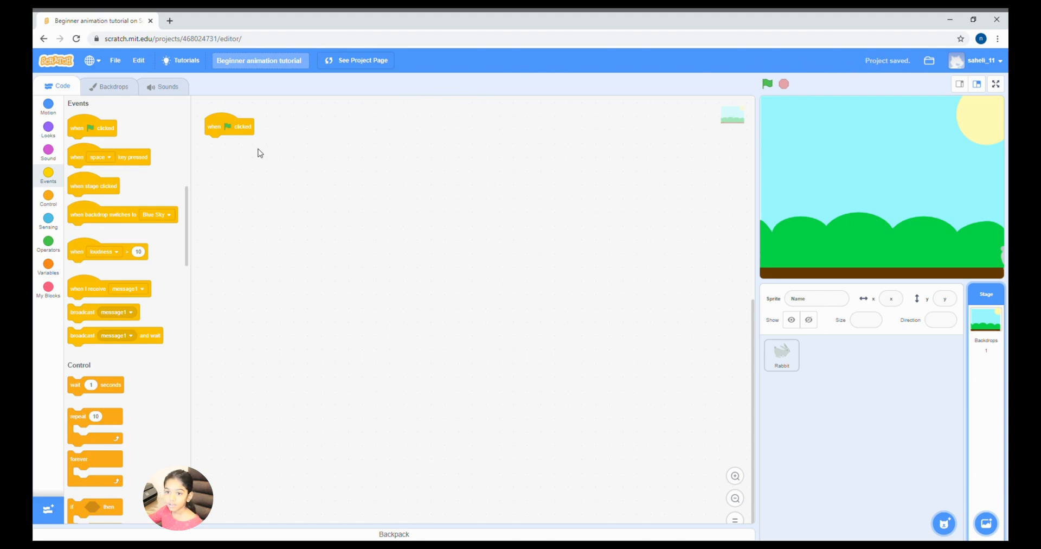
pyautogui.click(50, 132)
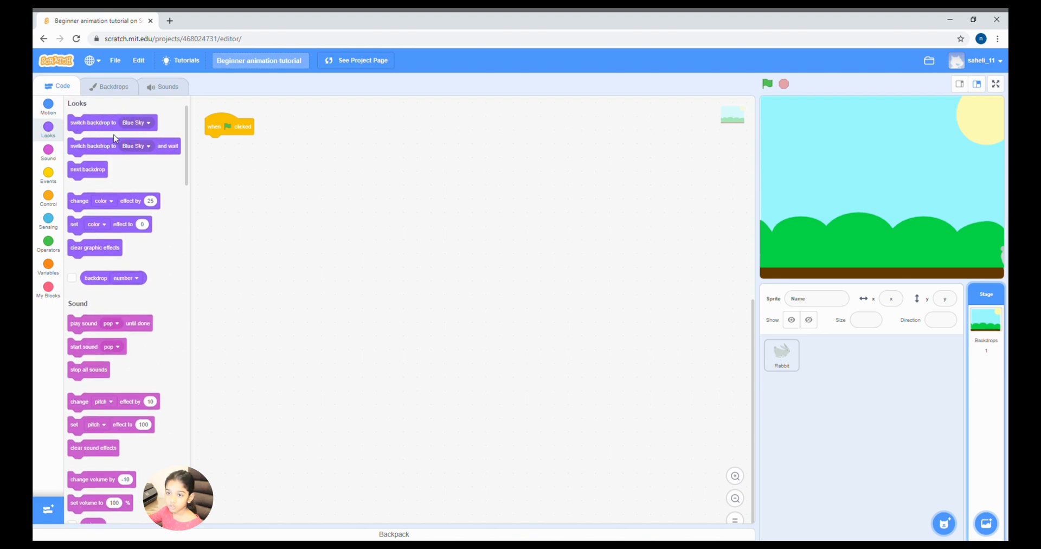
pyautogui.moveTo(112, 132); pyautogui.dragTo(243, 150)
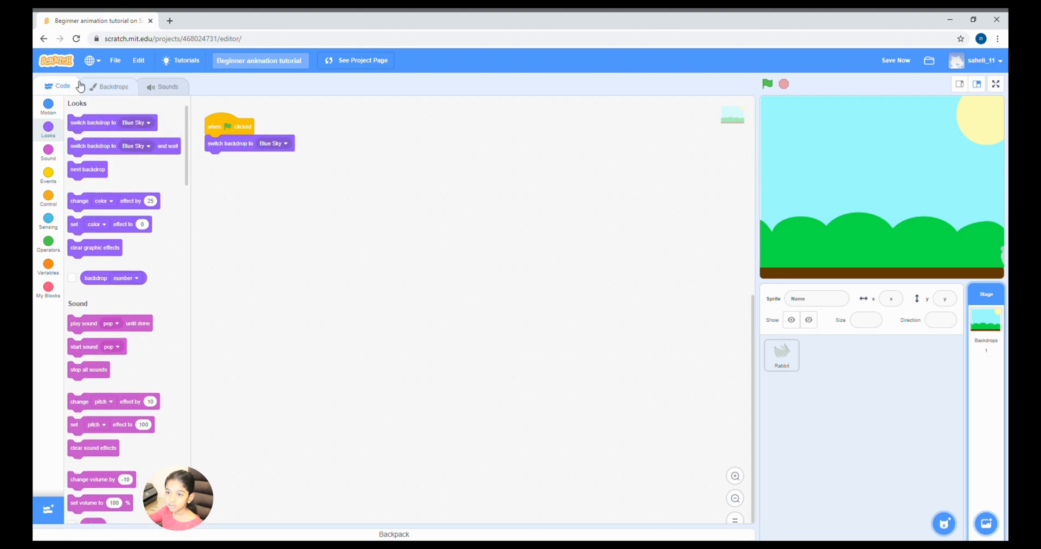
# Check the Blue Sky backdrop's drawing, return to the Stage script and save the project.
pyautogui.click(108, 87)
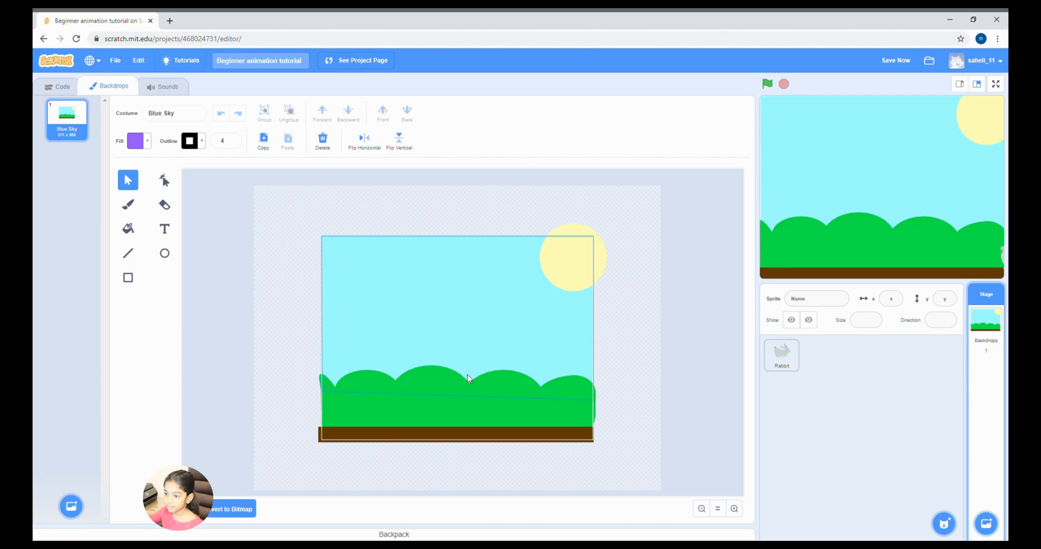
pyautogui.click(58, 90)
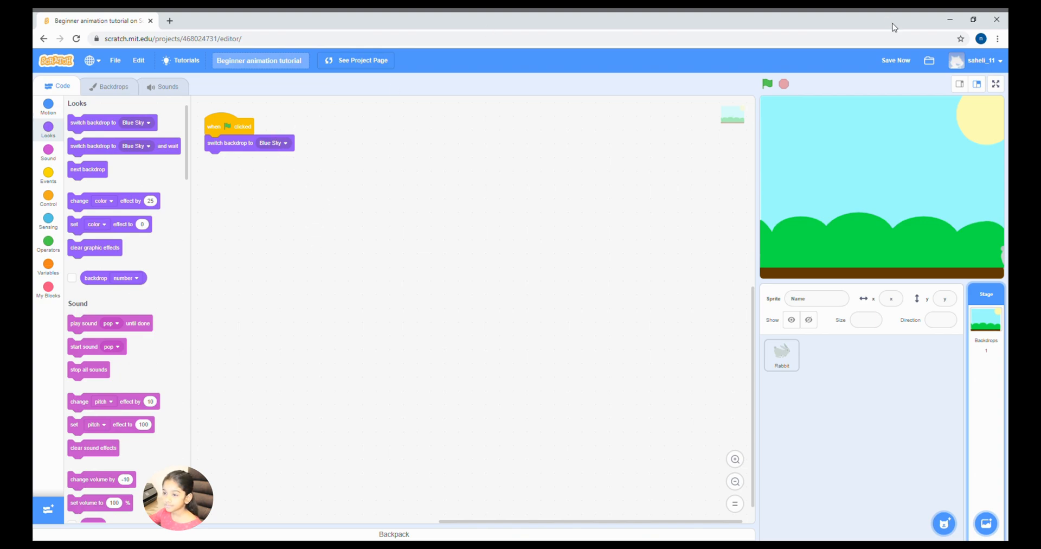
pyautogui.click(902, 61)
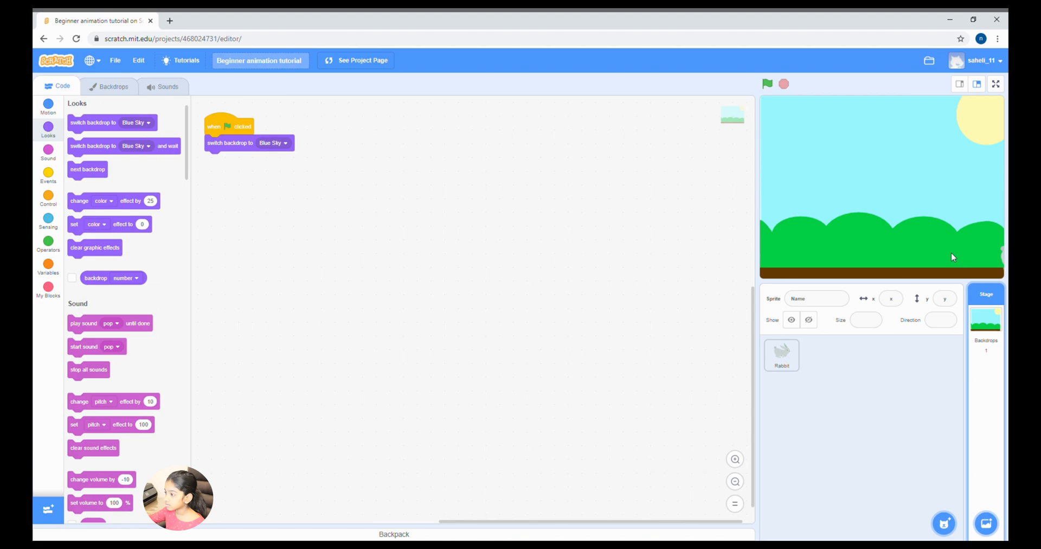
# Duplicate the Blue Sky backdrop as Blue Sky2 and discard the extra third copy.
pyautogui.click(127, 94)
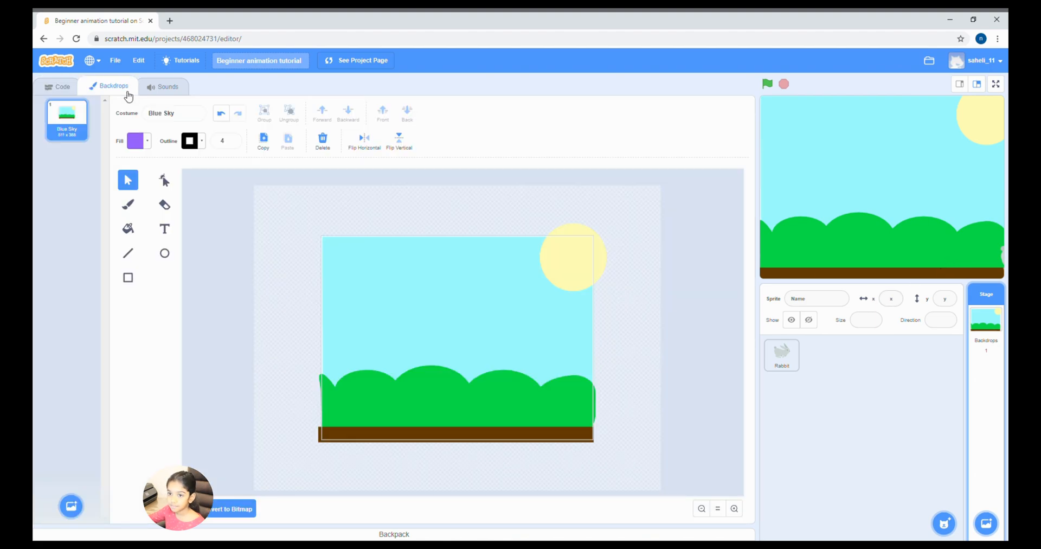
pyautogui.rightClick(68, 127)
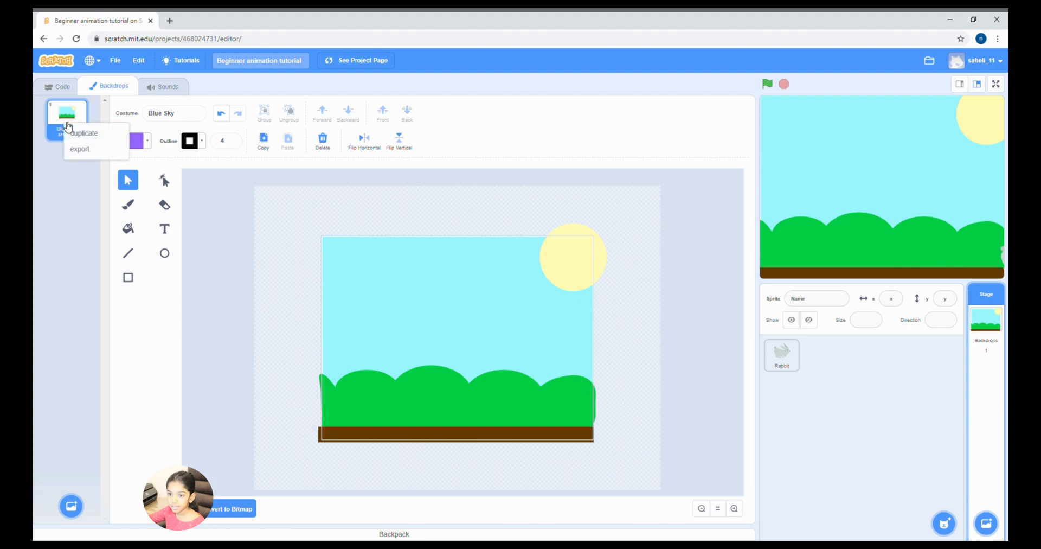
pyautogui.click(76, 133)
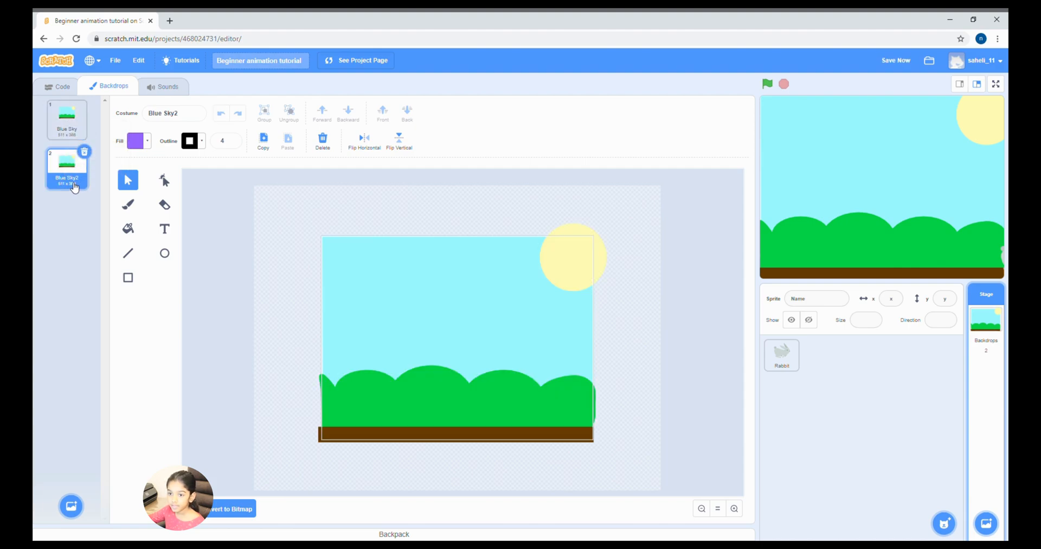
pyautogui.rightClick(75, 187)
pyautogui.click(81, 193)
pyautogui.rightClick(80, 219)
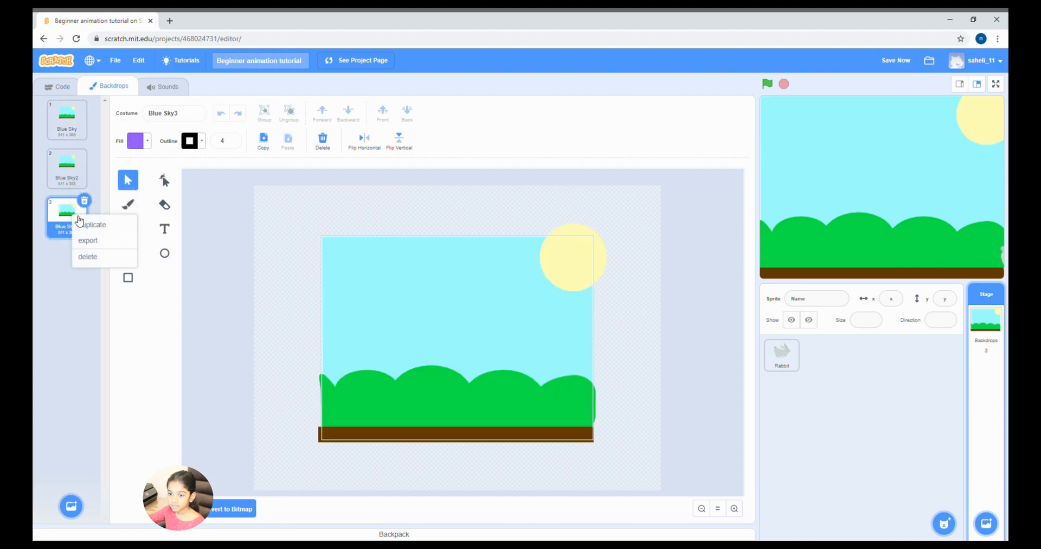
pyautogui.click(84, 200)
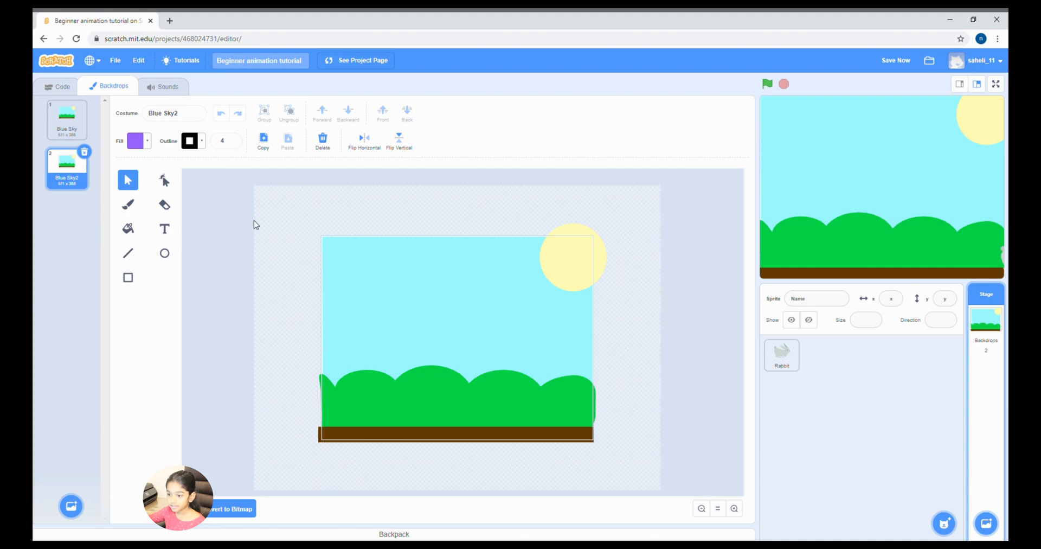
# Darken the sky shape in the Blue Sky2 backdrop by setting its fill brightness to 94.
pyautogui.click(367, 280)
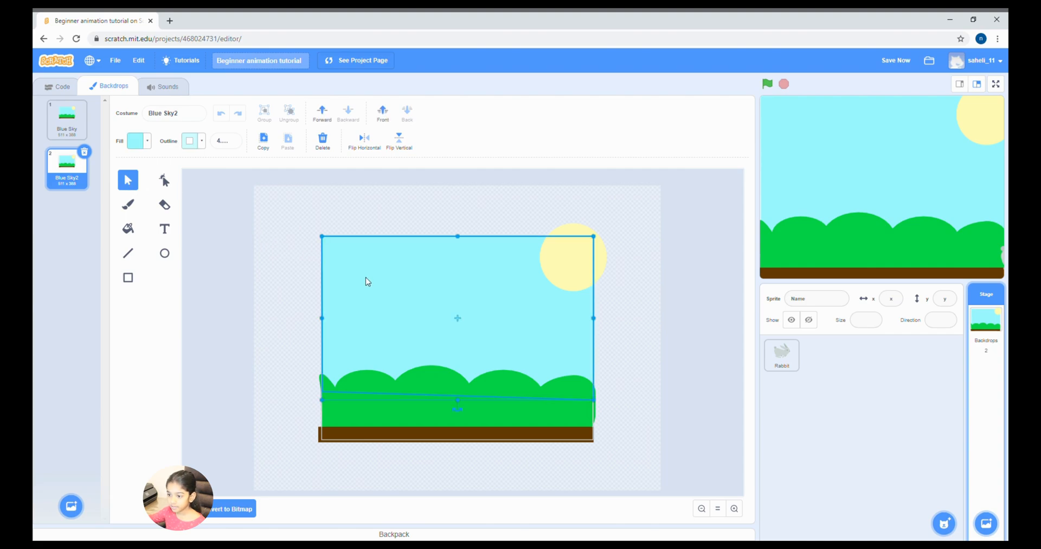
pyautogui.click(147, 142)
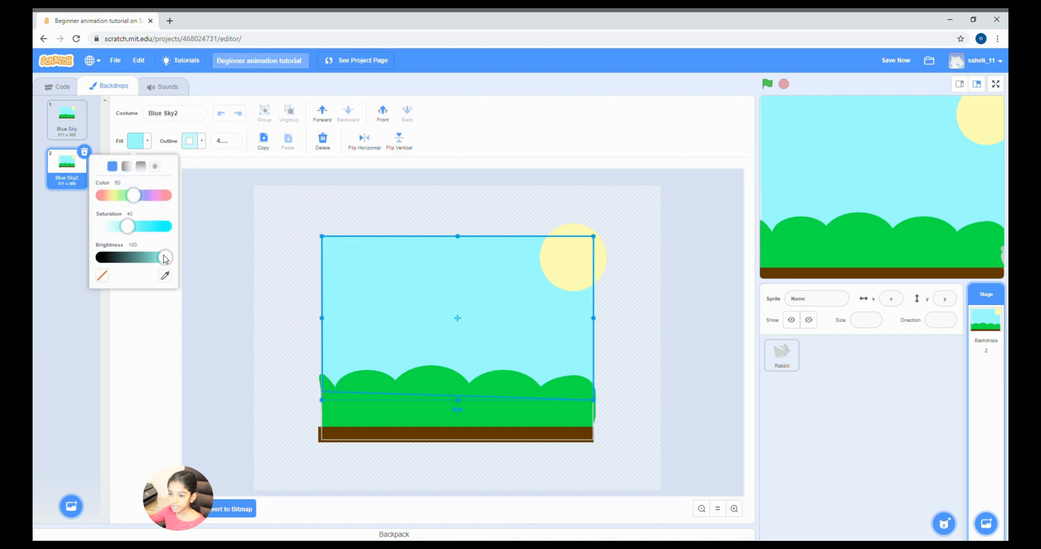
pyautogui.moveTo(165, 259); pyautogui.dragTo(162, 258)
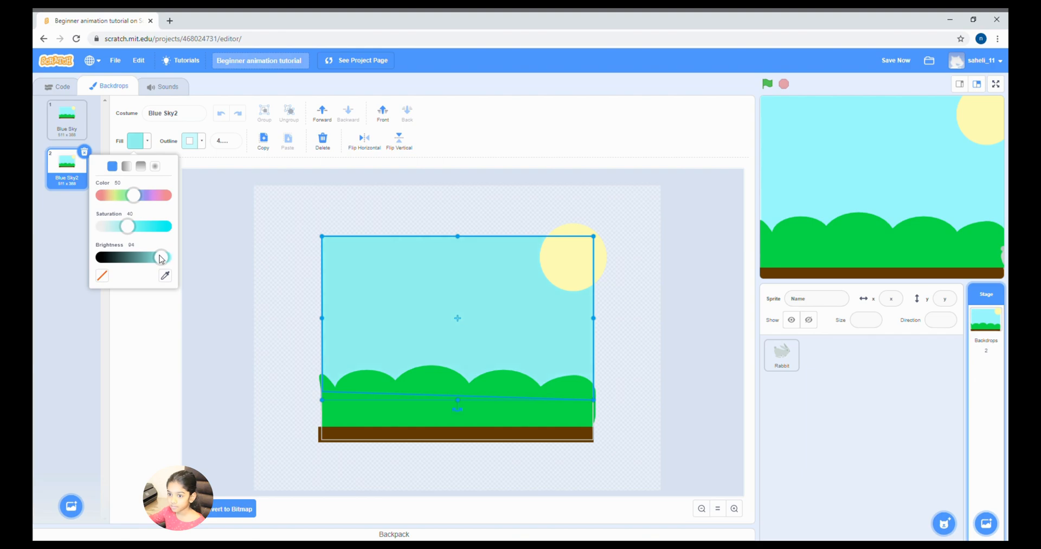
pyautogui.click(270, 225)
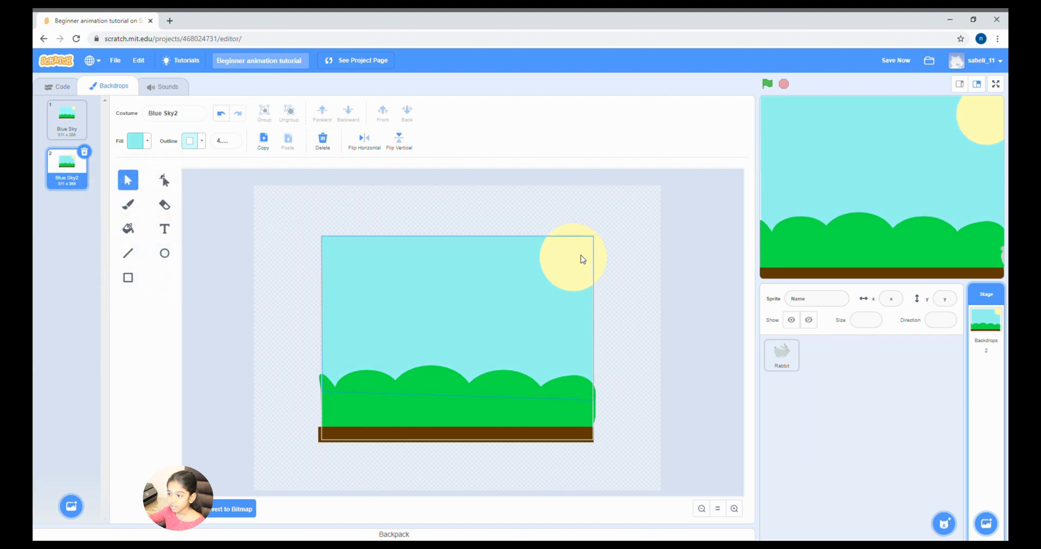
# Compare the two backdrops and nudge the sun slightly downward in Blue Sky2.
pyautogui.click(81, 130)
pyautogui.click(68, 160)
pyautogui.click(579, 270)
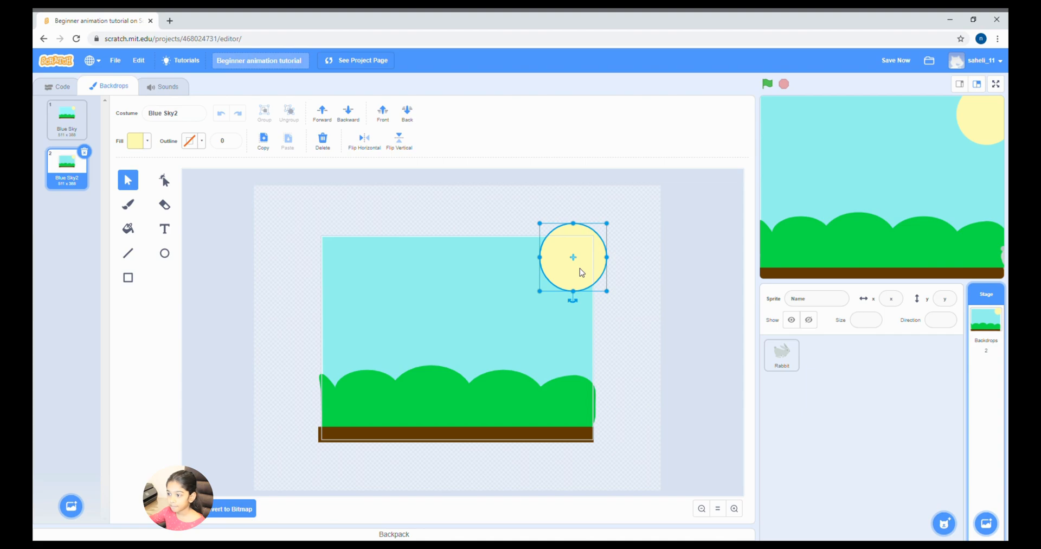
pyautogui.moveTo(580, 271); pyautogui.dragTo(586, 274)
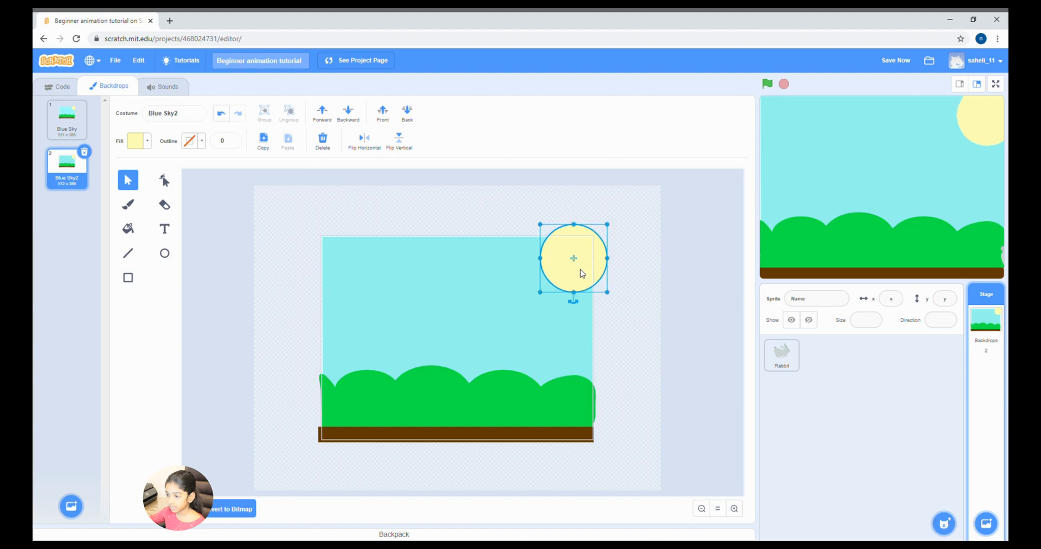
# Move the sun in the original Blue Sky backdrop down and to the left, fully inside the sky.
pyautogui.click(61, 132)
pyautogui.moveTo(574, 274); pyautogui.dragTo(536, 306)
pyautogui.click(369, 188)
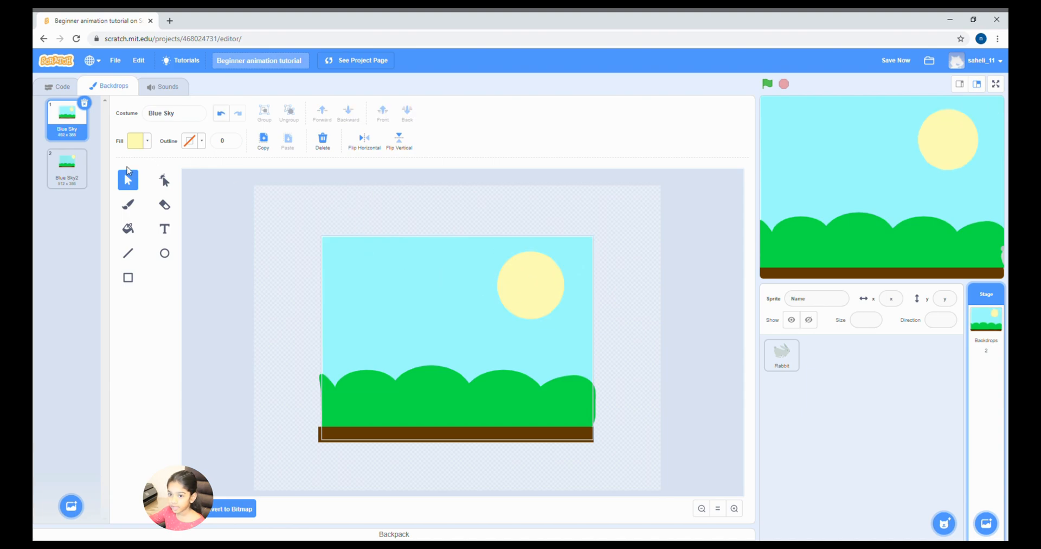
# Delete the Blue Sky2 backdrop and make a fresh duplicate of Blue Sky.
pyautogui.click(57, 166)
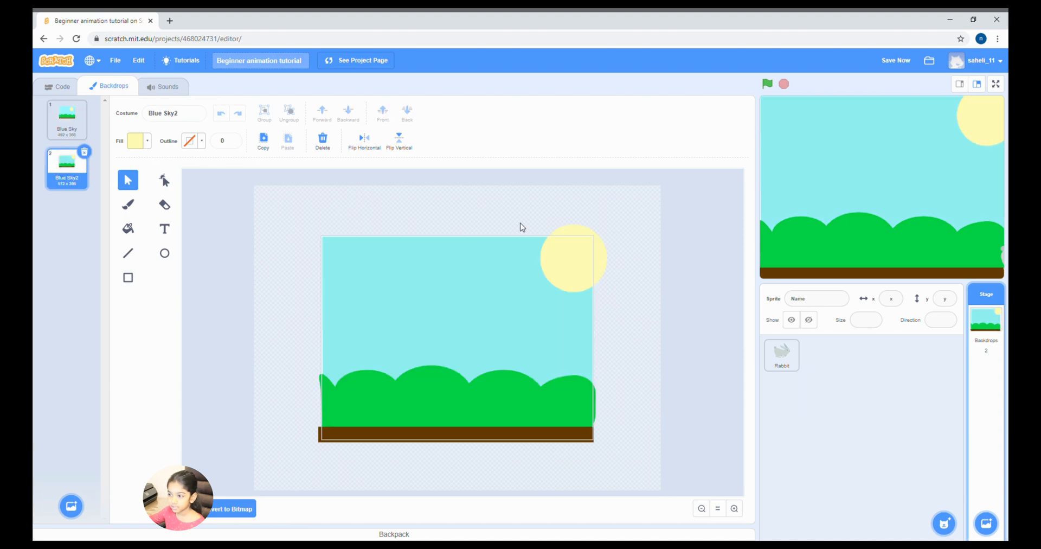
pyautogui.click(84, 152)
pyautogui.rightClick(66, 133)
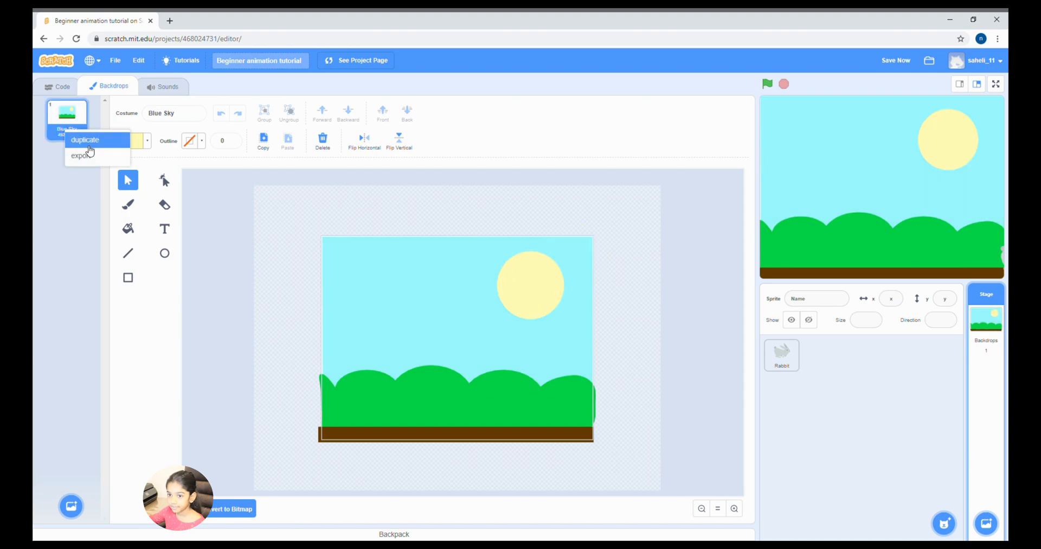
pyautogui.click(88, 144)
# Move the sky shape straight down in the Blue Sky2 backdrop until its upper edge crosses the sun.
pyautogui.moveTo(401, 288); pyautogui.dragTo(384, 332)
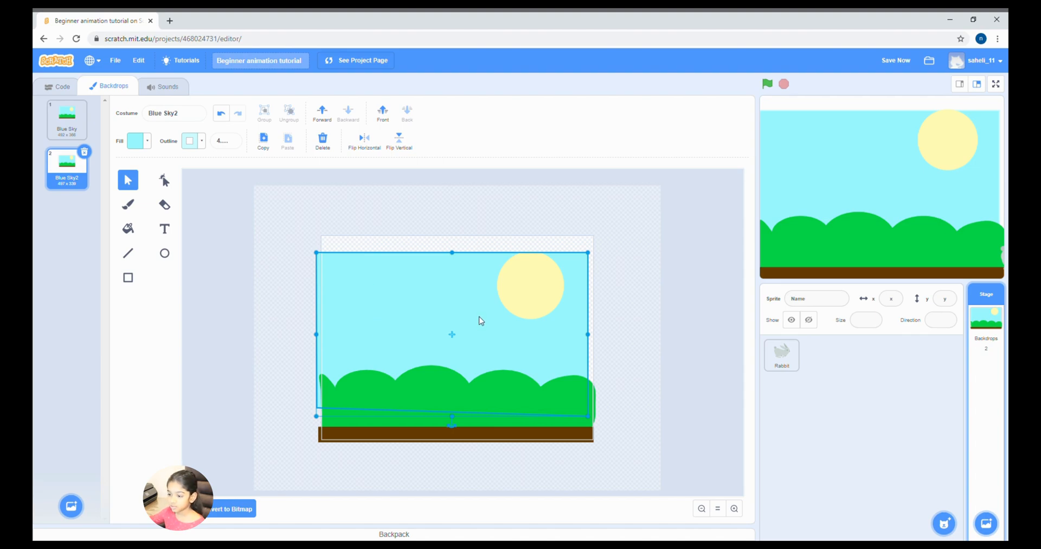
pyautogui.hotkey('ctrl', 'z')
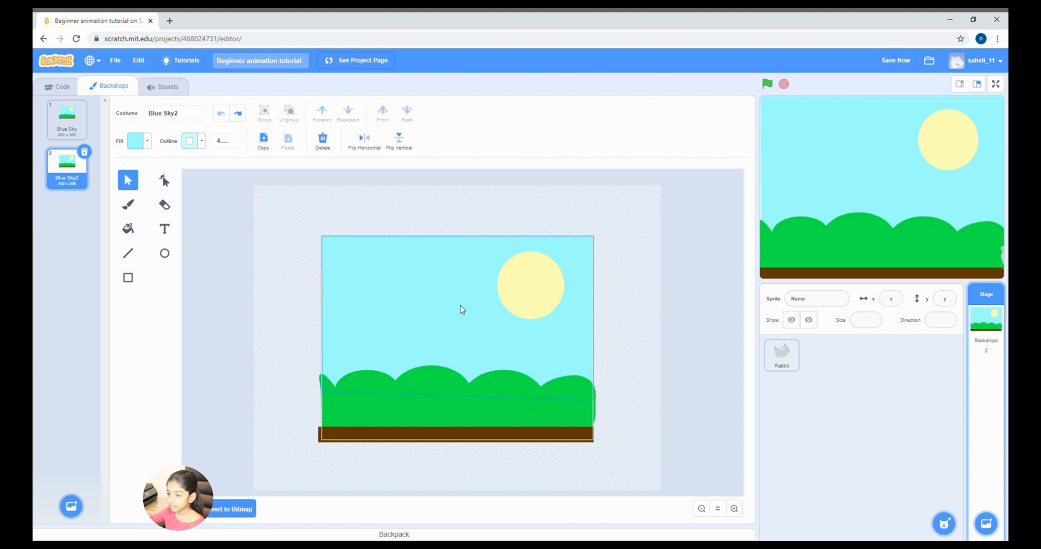
pyautogui.moveTo(460, 307); pyautogui.dragTo(460, 375)
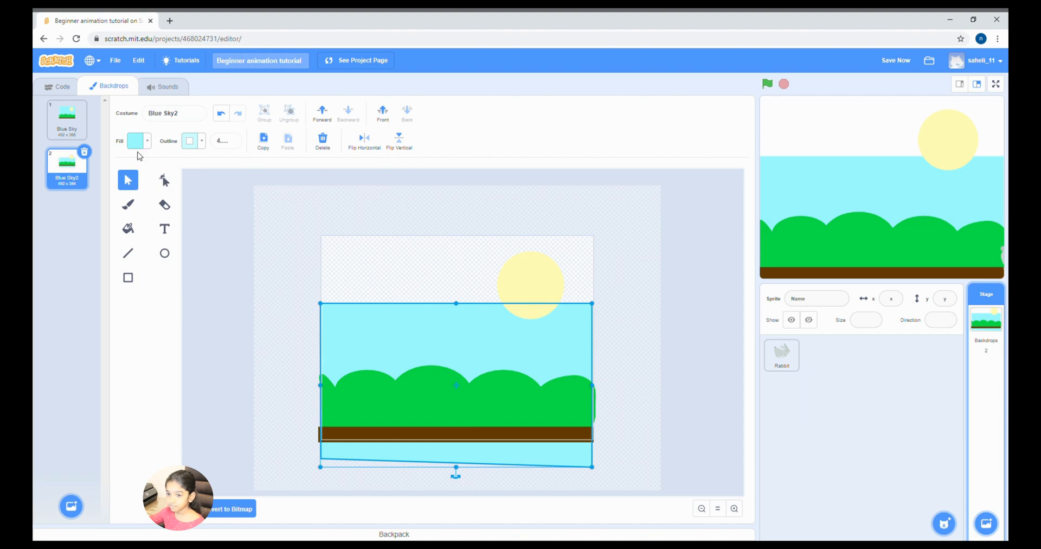
# Try raising the lowered sky shape in Blue Sky2 partway, and undo that move.
pyautogui.click(129, 280)
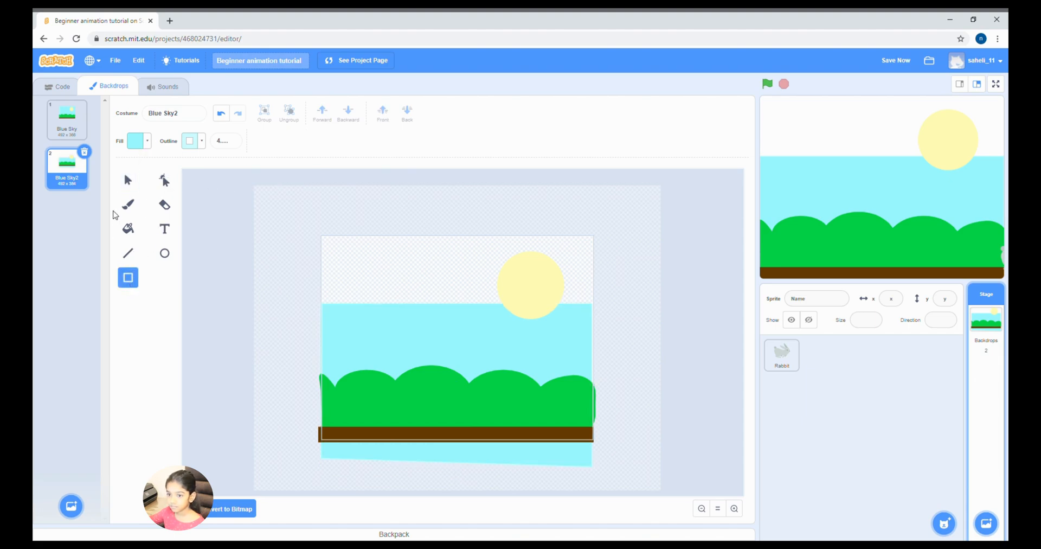
pyautogui.click(128, 179)
pyautogui.click(438, 321)
pyautogui.moveTo(437, 321); pyautogui.dragTo(442, 298)
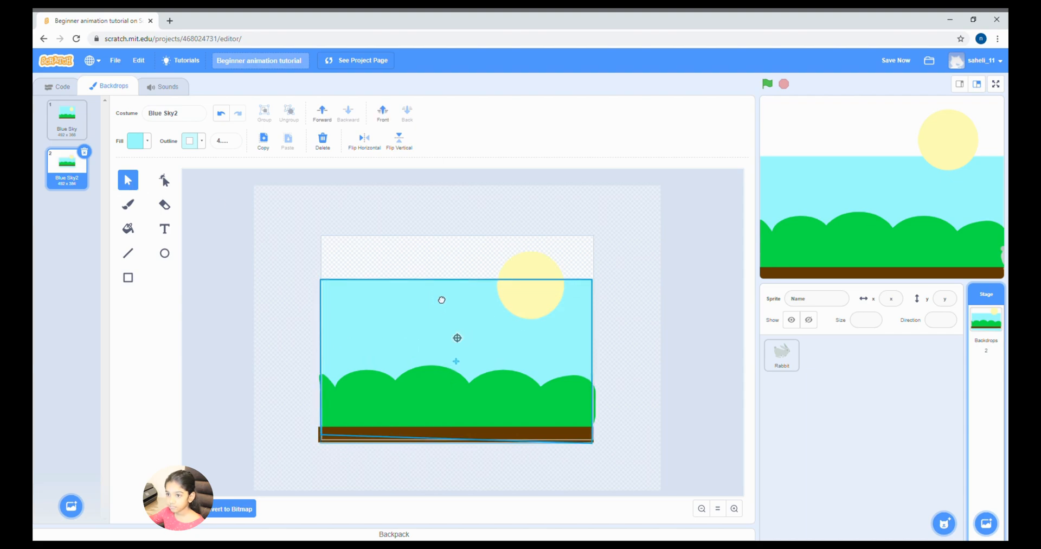
pyautogui.click(224, 113)
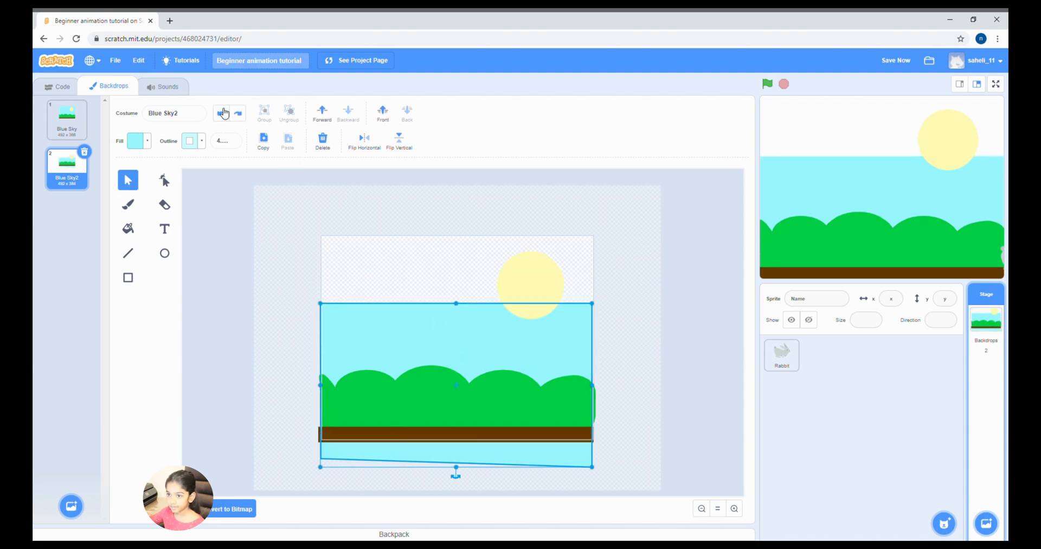
# Undo the lowering of the sky in Blue Sky2 and move its sun slightly up and to the right.
pyautogui.click(224, 113)
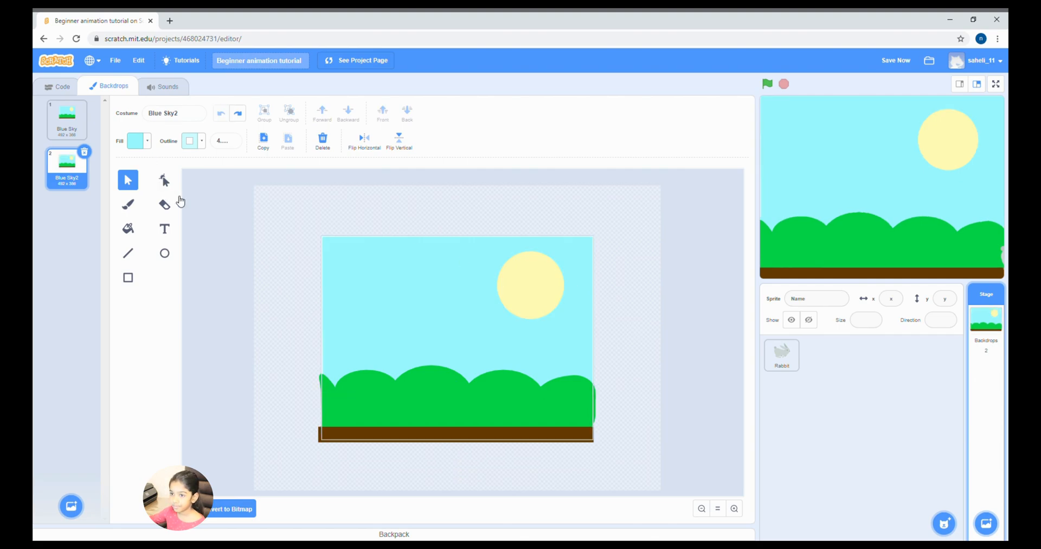
pyautogui.moveTo(548, 302); pyautogui.dragTo(566, 299)
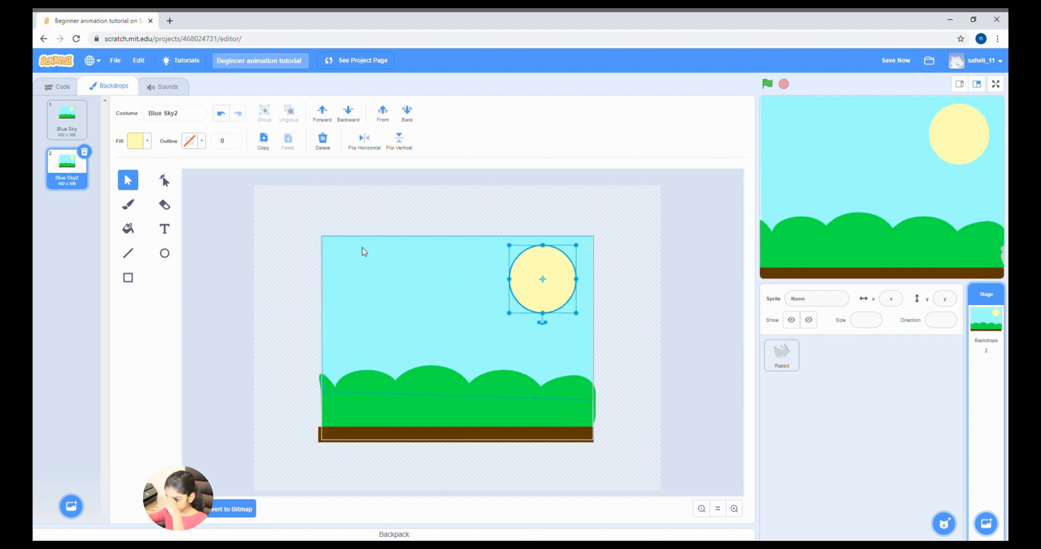
pyautogui.click(53, 140)
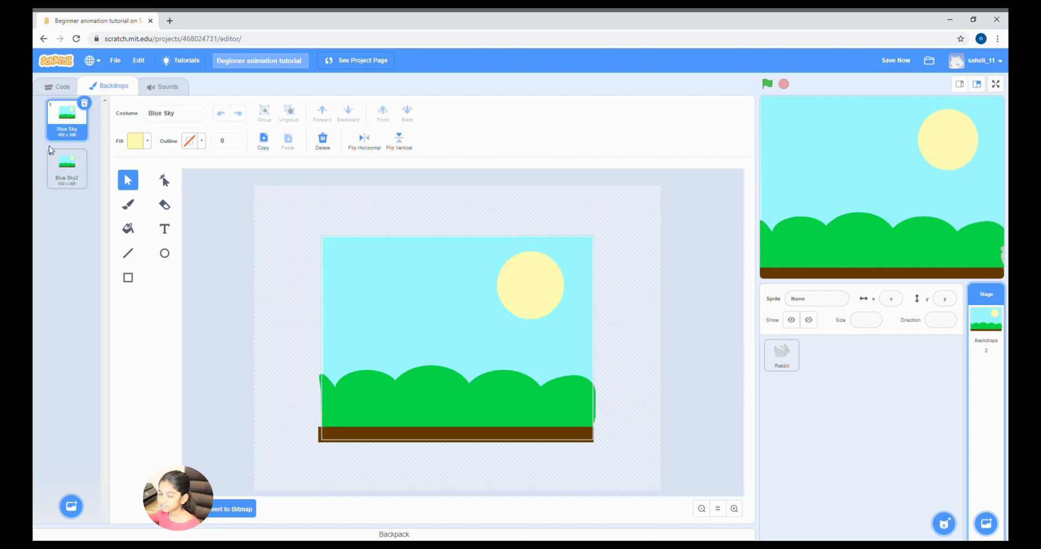
pyautogui.click(64, 163)
# Darken the sky shape in Blue Sky2 by setting its fill brightness to 92, and compare it with the original Blue Sky backdrop.
pyautogui.click(438, 286)
pyautogui.click(148, 142)
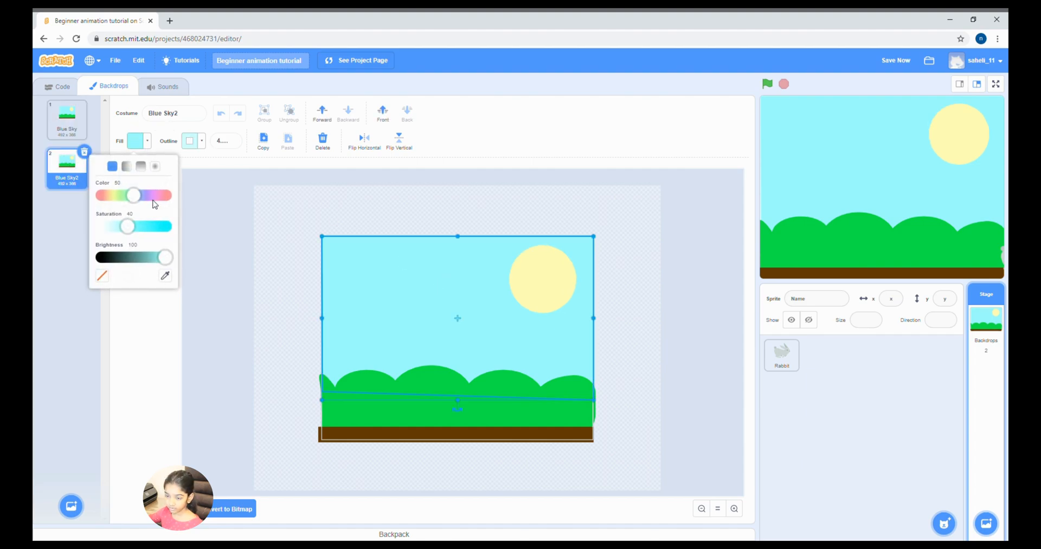
pyautogui.moveTo(169, 257); pyautogui.dragTo(162, 257)
pyautogui.click(232, 247)
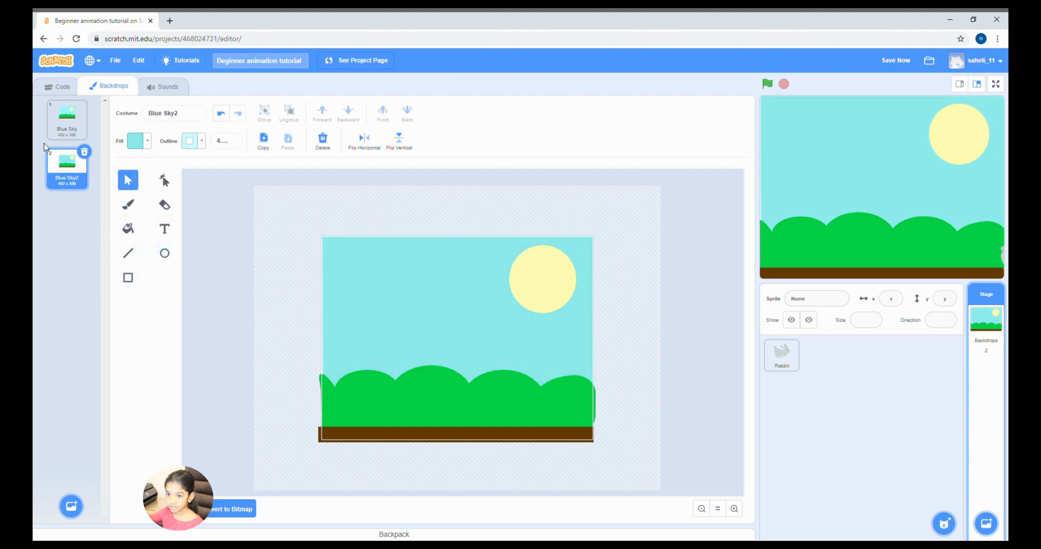
pyautogui.click(67, 118)
pyautogui.click(66, 170)
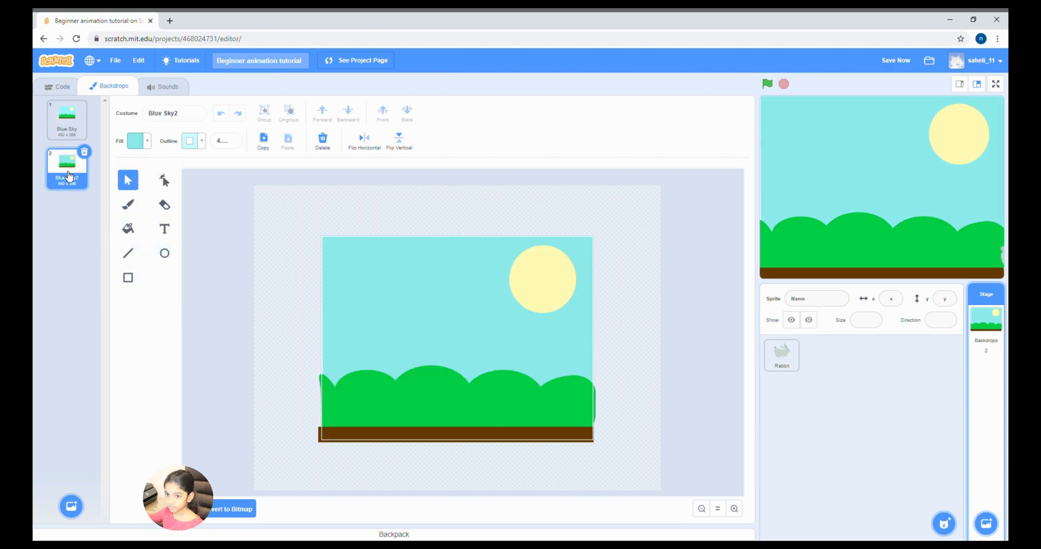
# In a duplicate of Blue Sky2, set the sky's fill brightness to 82 and shift the sun slightly up and to the right.
pyautogui.rightClick(69, 176)
pyautogui.click(79, 180)
pyautogui.click(443, 337)
pyautogui.click(442, 334)
pyautogui.click(152, 137)
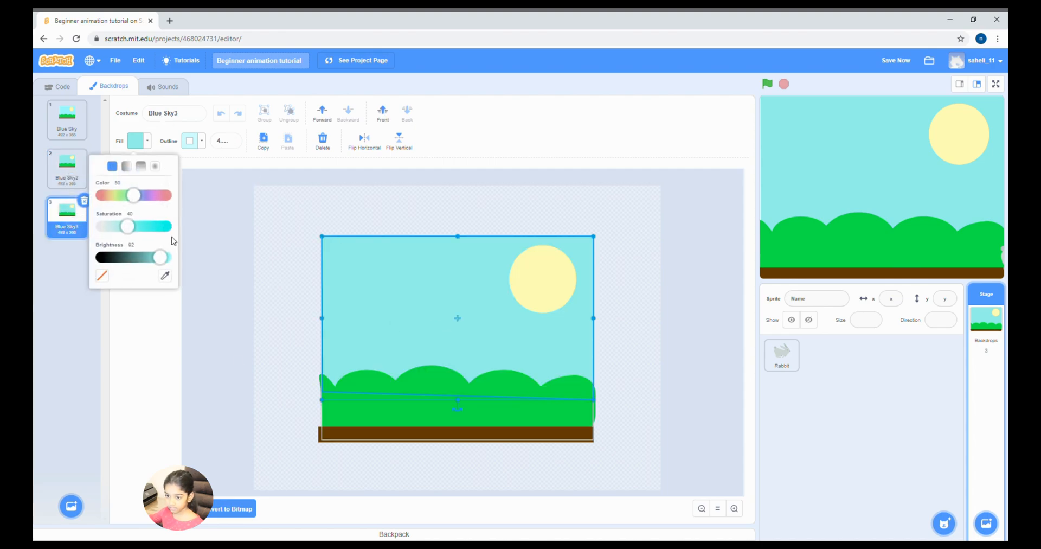
pyautogui.moveTo(162, 264); pyautogui.dragTo(153, 261)
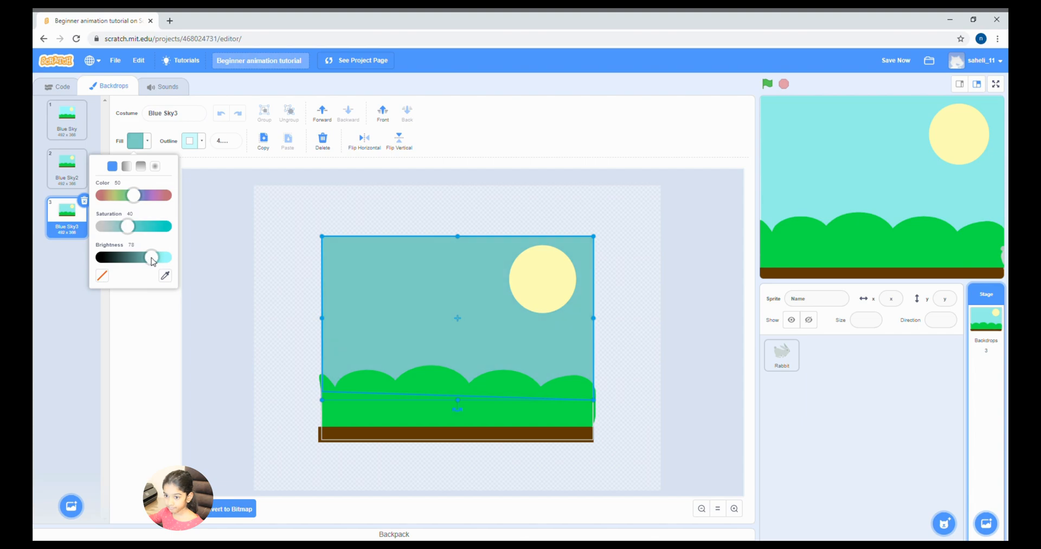
pyautogui.click(328, 285)
pyautogui.click(253, 256)
pyautogui.moveTo(538, 295); pyautogui.dragTo(552, 294)
pyautogui.click(706, 334)
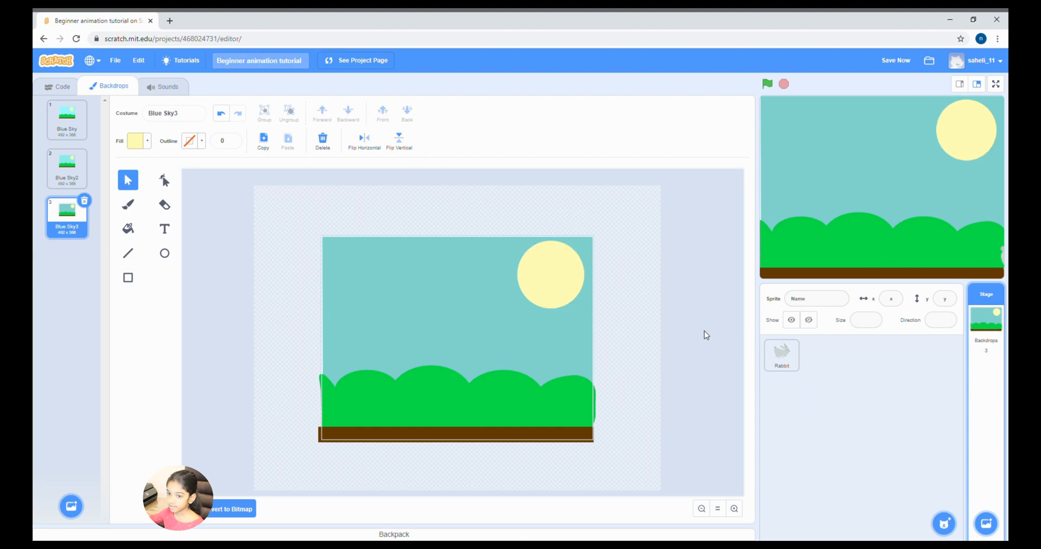
# In a duplicate of Blue Sky3, darken the sky fill another step and move the sun up to the sky's upper-right corner.
pyautogui.rightClick(71, 221)
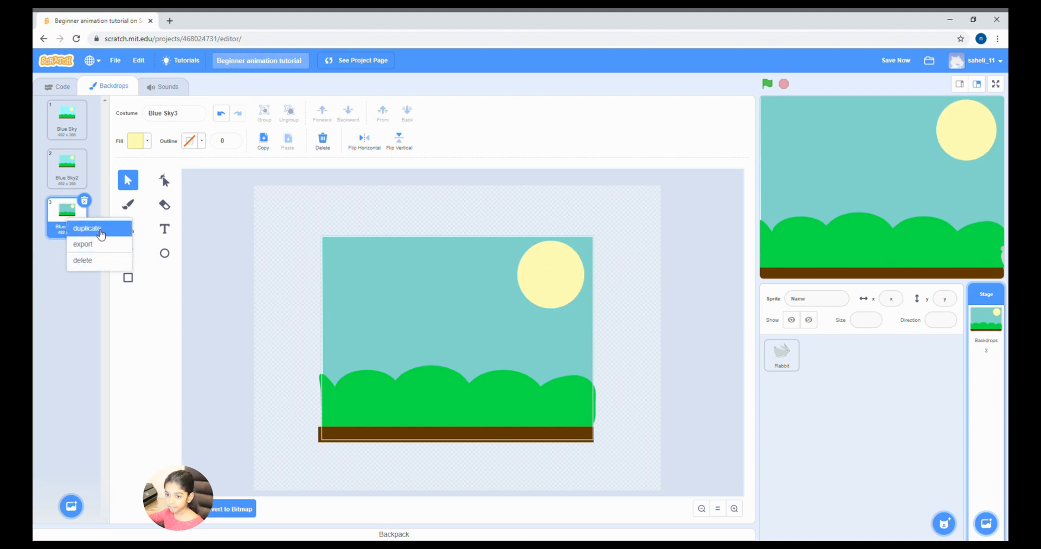
pyautogui.click(87, 226)
pyautogui.click(336, 282)
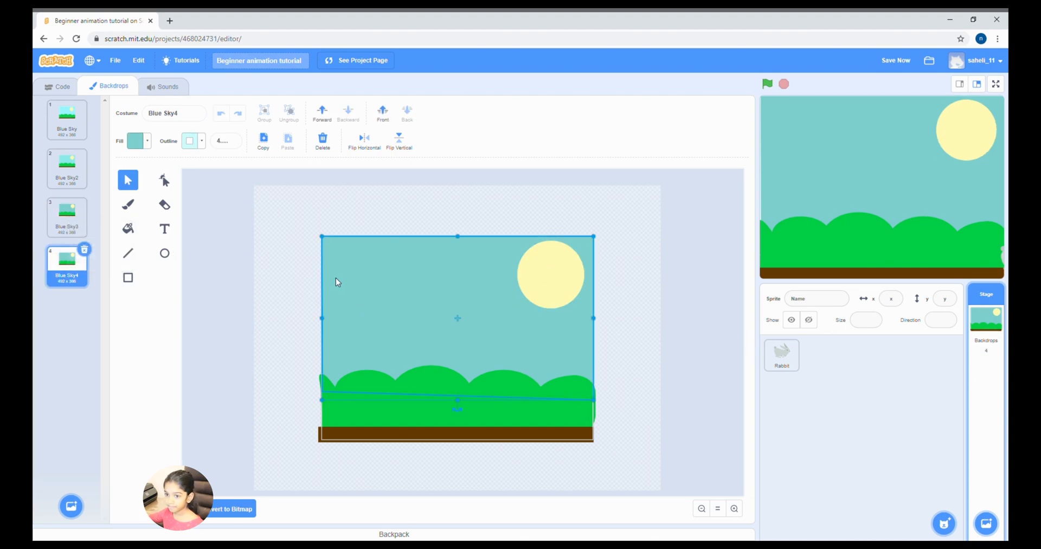
pyautogui.click(149, 142)
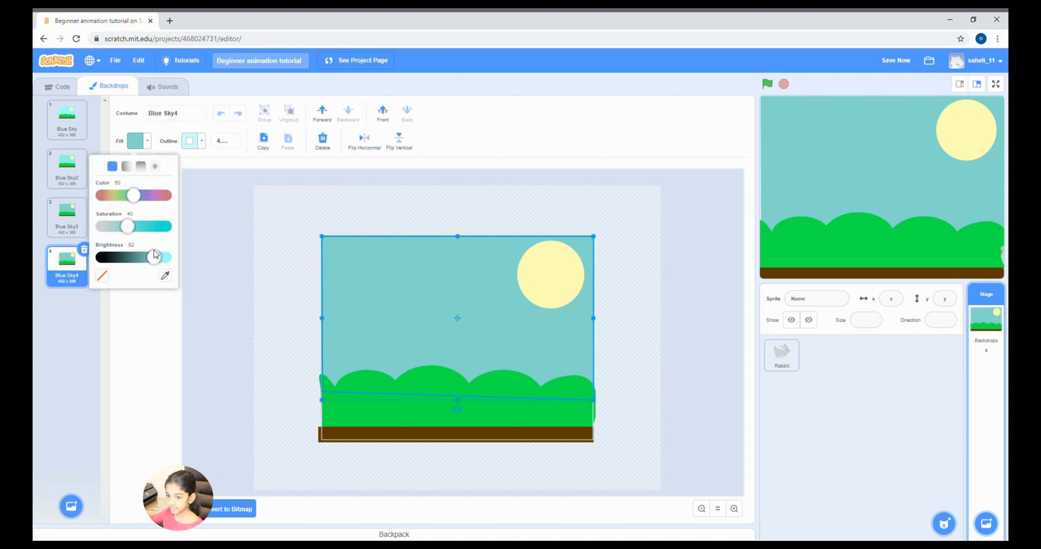
pyautogui.moveTo(156, 259); pyautogui.dragTo(142, 259)
pyautogui.click(457, 278)
pyautogui.click(571, 291)
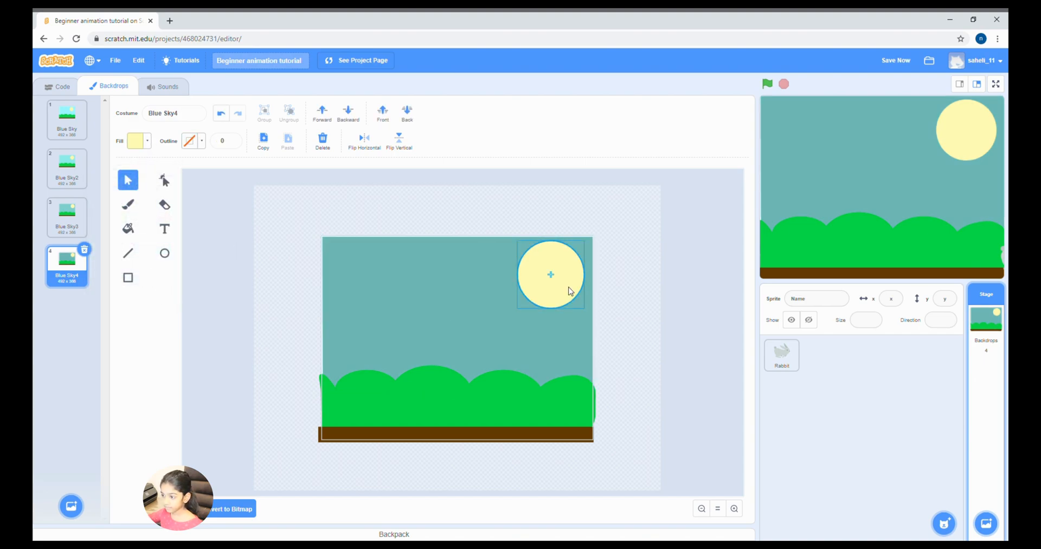
pyautogui.moveTo(561, 287); pyautogui.dragTo(570, 281)
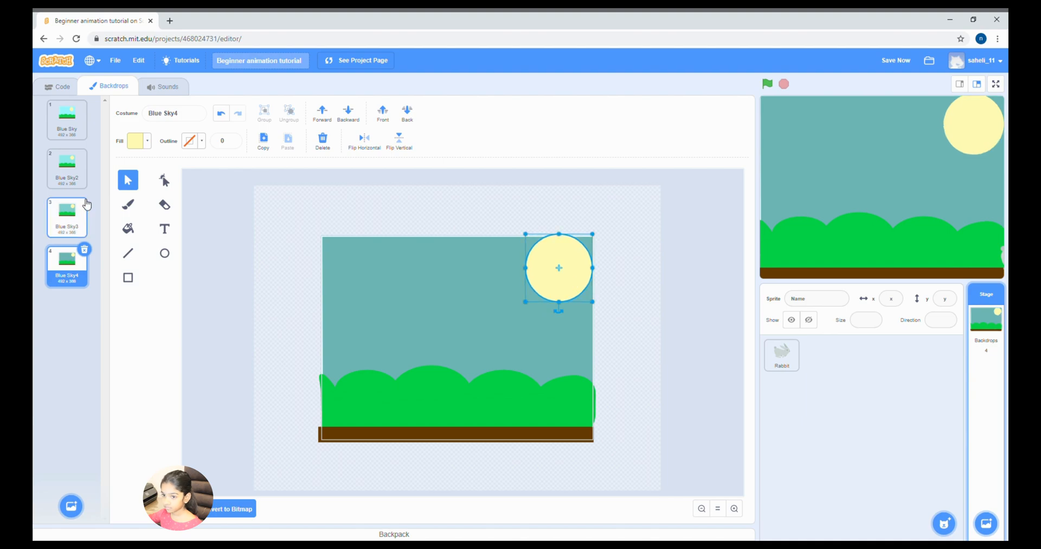
# In a duplicate of Blue Sky4, set the sky's fill brightness to 63 and move the sun partly past the upper-right corner.
pyautogui.rightClick(53, 269)
pyautogui.click(70, 273)
pyautogui.click(476, 318)
pyautogui.click(147, 143)
pyautogui.moveTo(148, 268); pyautogui.dragTo(142, 269)
pyautogui.click(227, 261)
pyautogui.moveTo(573, 282); pyautogui.dragTo(585, 278)
# In a duplicate of Blue Sky5, lower the sky's fill brightness further and nudge the sun to the right.
pyautogui.rightClick(70, 314)
pyautogui.click(86, 326)
pyautogui.click(379, 271)
pyautogui.click(146, 142)
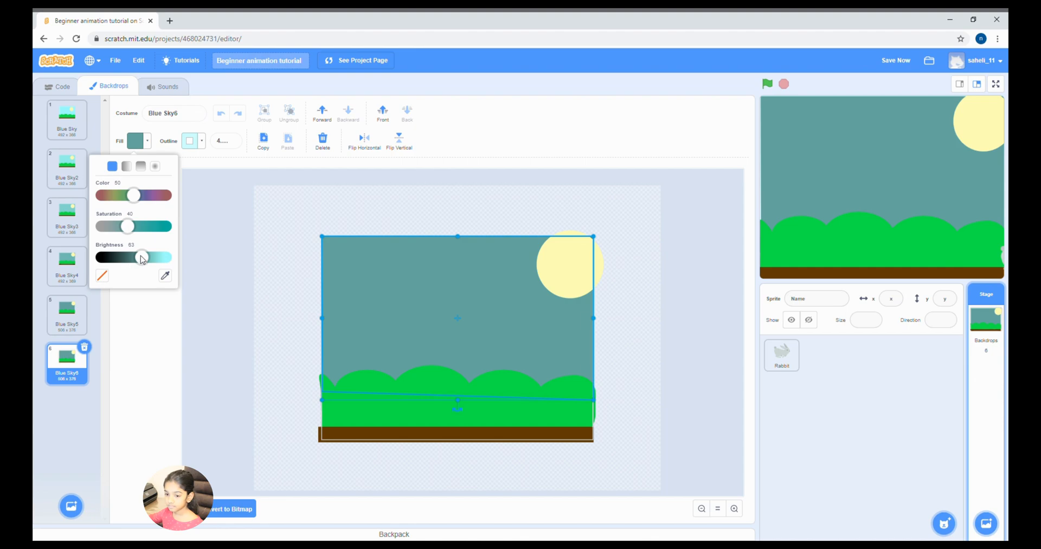
pyautogui.moveTo(142, 259); pyautogui.dragTo(136, 259)
pyautogui.click(228, 261)
pyautogui.moveTo(577, 273); pyautogui.dragTo(585, 272)
# In a duplicate of Blue Sky6, darken the sky fill to a deep grey-teal and move the sun farther out past the corner.
pyautogui.rightClick(74, 365)
pyautogui.click(88, 375)
pyautogui.click(342, 314)
pyautogui.click(142, 144)
pyautogui.moveTo(134, 257); pyautogui.dragTo(128, 257)
pyautogui.click(267, 253)
pyautogui.moveTo(582, 253); pyautogui.dragTo(593, 249)
# In a duplicate of Blue Sky7, darken the sky fill again and move the sun farther up and to the right.
pyautogui.rightClick(68, 425)
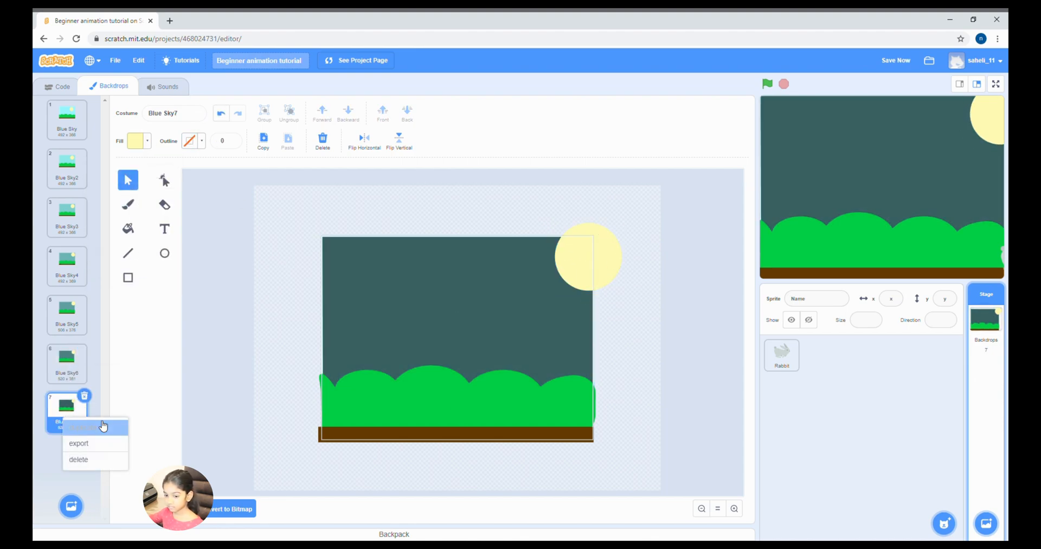
pyautogui.click(92, 429)
pyautogui.click(141, 141)
pyautogui.moveTo(128, 257); pyautogui.dragTo(121, 257)
pyautogui.click(209, 258)
pyautogui.moveTo(590, 259); pyautogui.dragTo(600, 249)
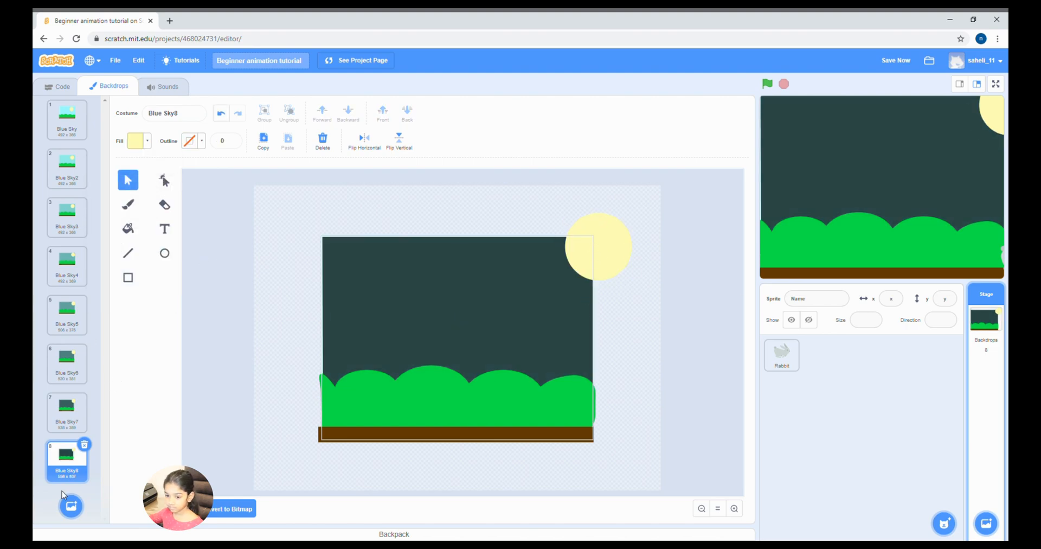
# In a duplicate of Blue Sky8, reduce the sky's brightness further and move the sun up and right, away from the sky.
pyautogui.rightClick(67, 455)
pyautogui.click(87, 462)
pyautogui.click(509, 331)
pyautogui.click(139, 141)
pyautogui.moveTo(120, 257); pyautogui.dragTo(113, 257)
pyautogui.click(217, 257)
pyautogui.moveTo(606, 255); pyautogui.dragTo(628, 242)
pyautogui.click(282, 326)
# In a duplicate of Blue Sky9, darken the sky fill to nearly black and delete the sun.
pyautogui.moveTo(105, 365); pyautogui.dragTo(105, 415)
pyautogui.rightClick(64, 452)
pyautogui.click(85, 462)
pyautogui.click(374, 315)
pyautogui.click(139, 141)
pyautogui.moveTo(113, 258); pyautogui.dragTo(110, 260)
pyautogui.click(217, 258)
pyautogui.moveTo(648, 242); pyautogui.dragTo(668, 237)
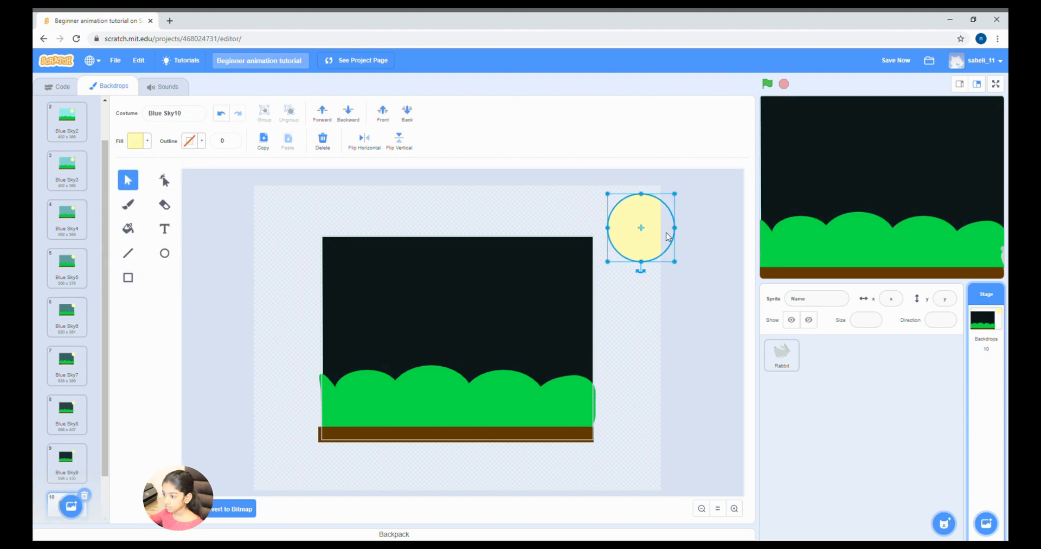
pyautogui.press('Delete')
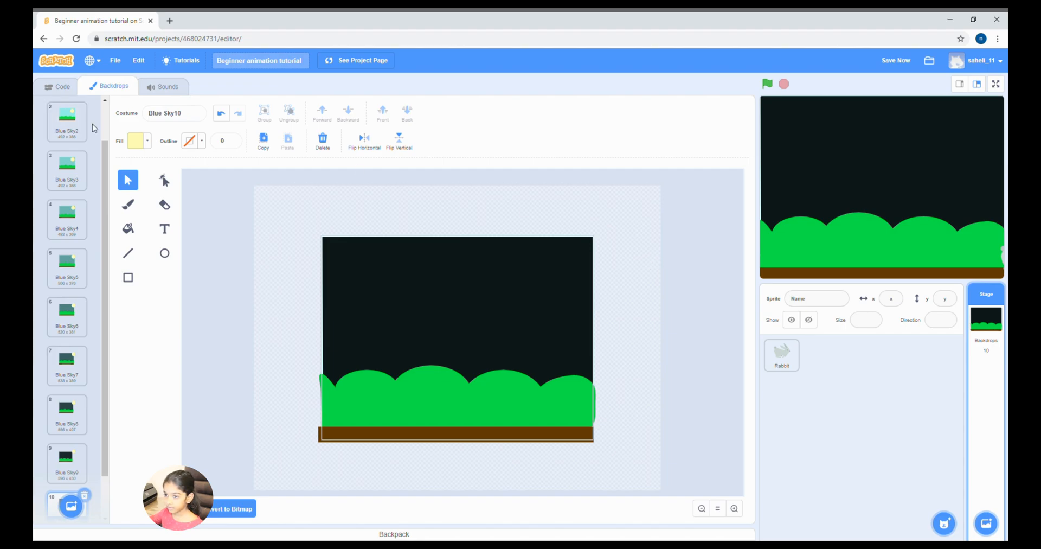
# Review the sunset sequence by viewing the backdrops in order from Blue Sky2 to Blue Sky10.
pyautogui.click(68, 127)
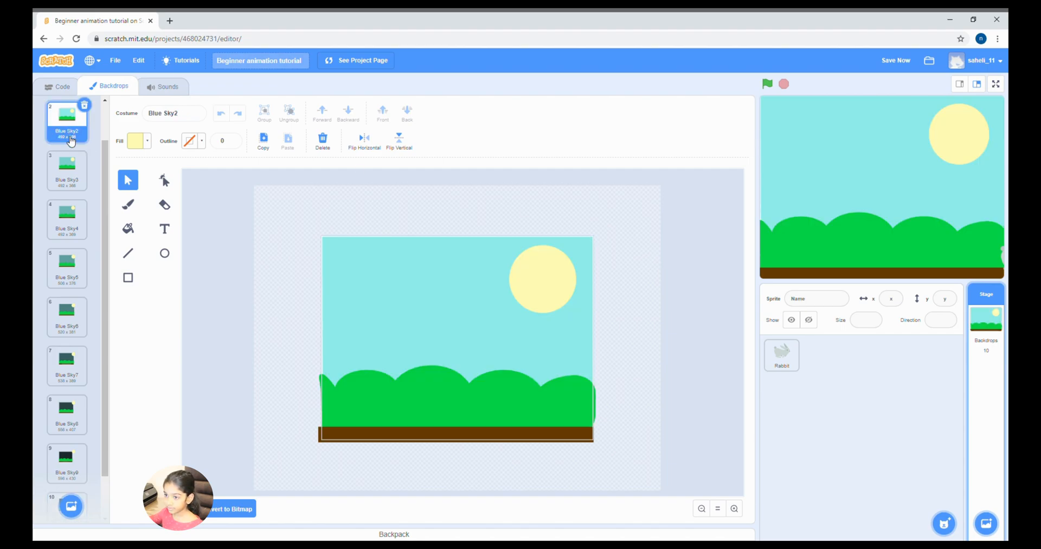
pyautogui.click(69, 187)
pyautogui.click(68, 230)
pyautogui.click(65, 282)
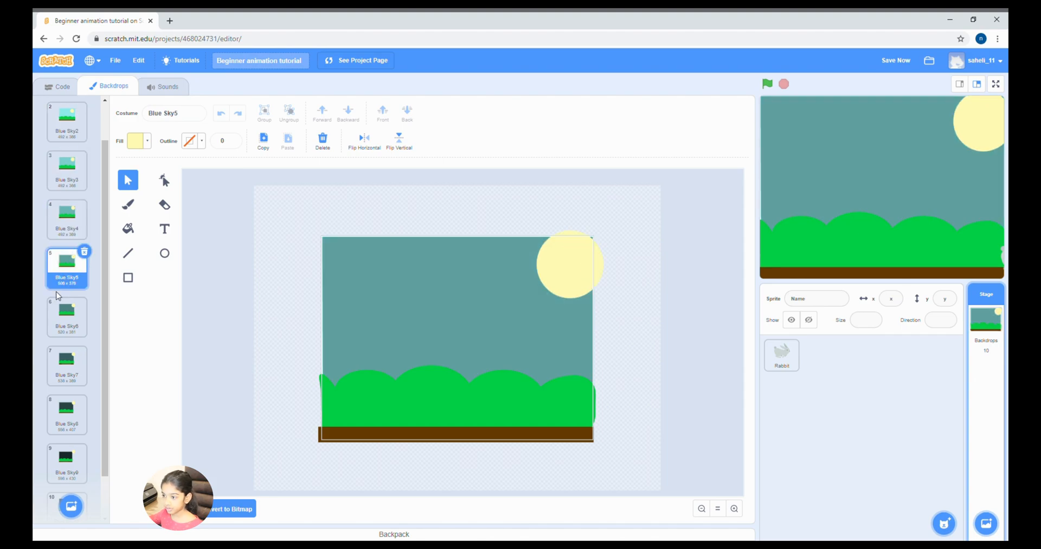
pyautogui.click(66, 319)
pyautogui.click(66, 366)
pyautogui.click(71, 424)
pyautogui.click(75, 464)
pyautogui.scroll(-1, 75, 464)
pyautogui.click(76, 464)
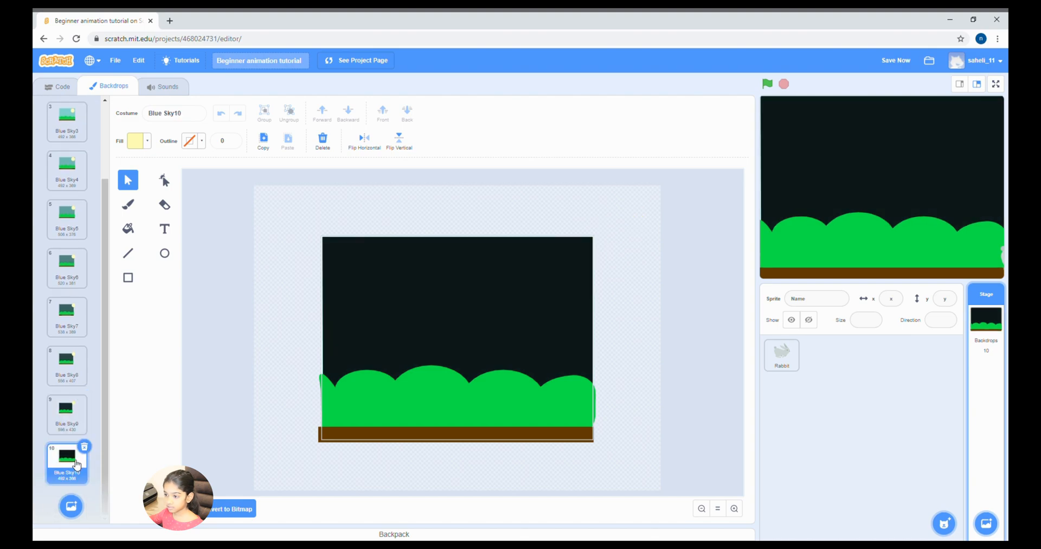
# In a duplicate of Blue Sky10, draw a white moon without outline, fill saturation 0, overlapping the sky's upper-right corner.
pyautogui.rightClick(63, 475)
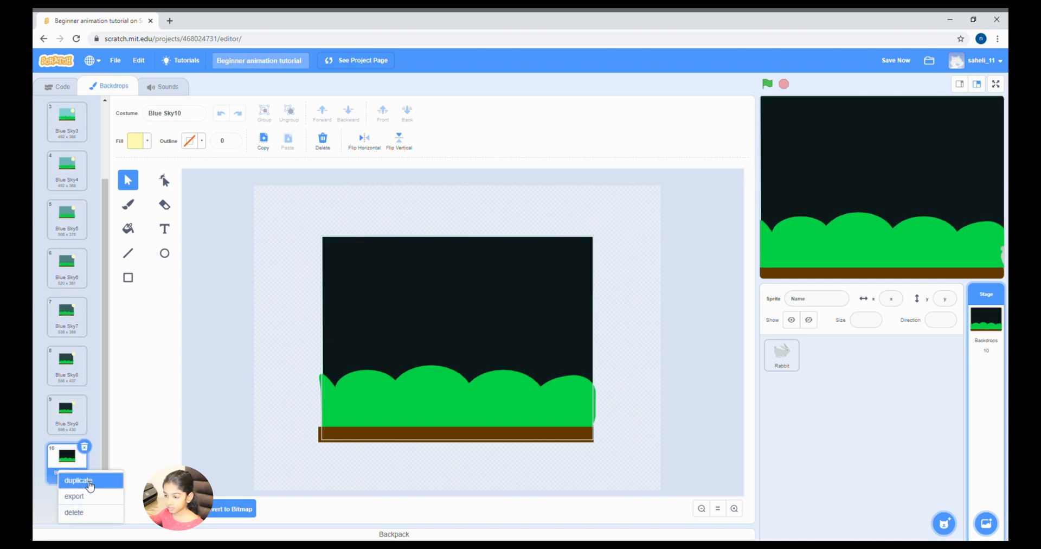
pyautogui.click(90, 483)
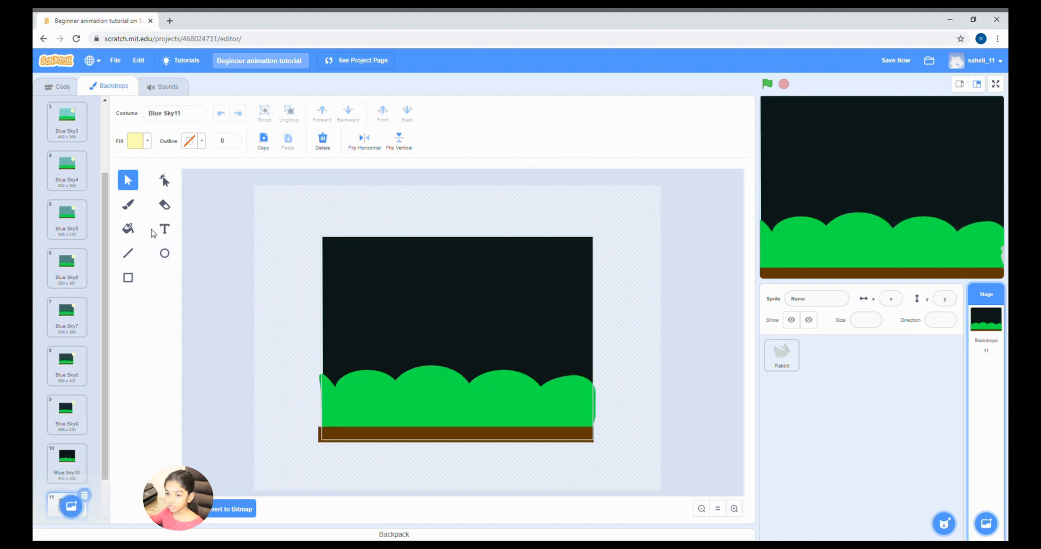
pyautogui.click(165, 255)
pyautogui.click(146, 142)
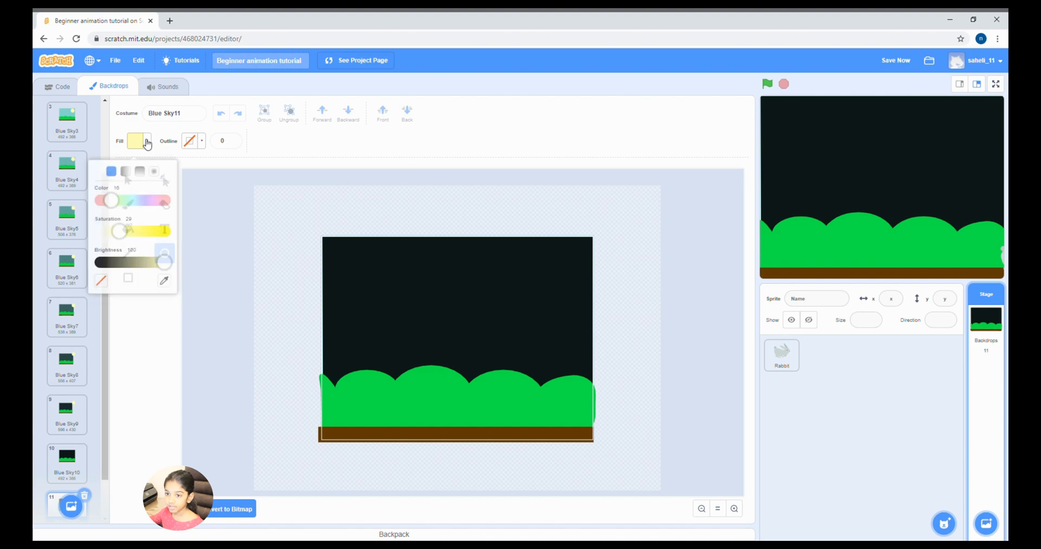
pyautogui.moveTo(119, 231); pyautogui.dragTo(99, 229)
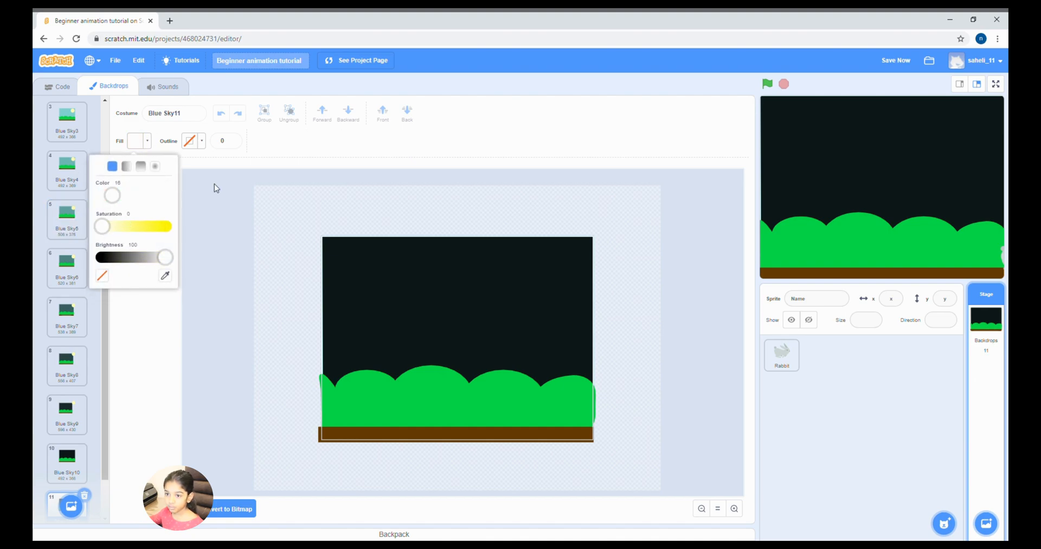
pyautogui.click(215, 184)
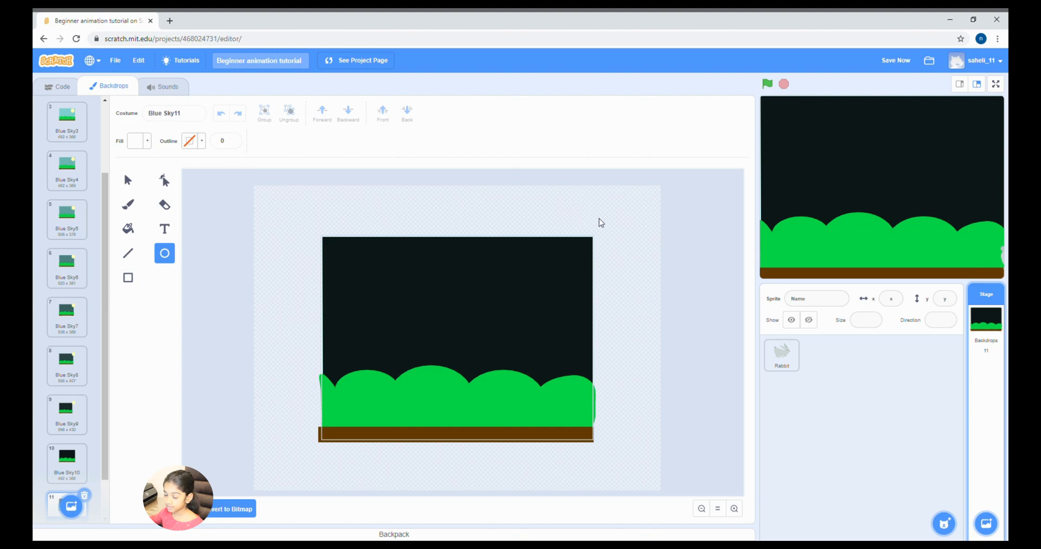
pyautogui.moveTo(611, 235)
pyautogui.mouseDown()
pyautogui.moveTo(657, 271)
pyautogui.moveTo(613, 241)
pyautogui.mouseUp()
pyautogui.click(674, 316)
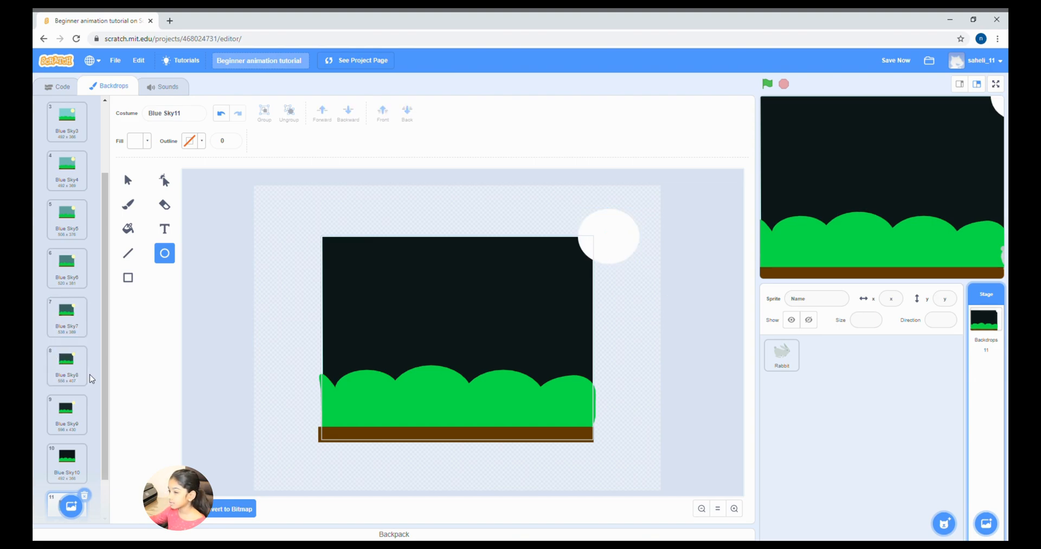
# In a duplicate of Blue Sky11, move the moon slightly down and to the left.
pyautogui.scroll(-1, 91, 430)
pyautogui.rightClick(76, 461)
pyautogui.click(94, 464)
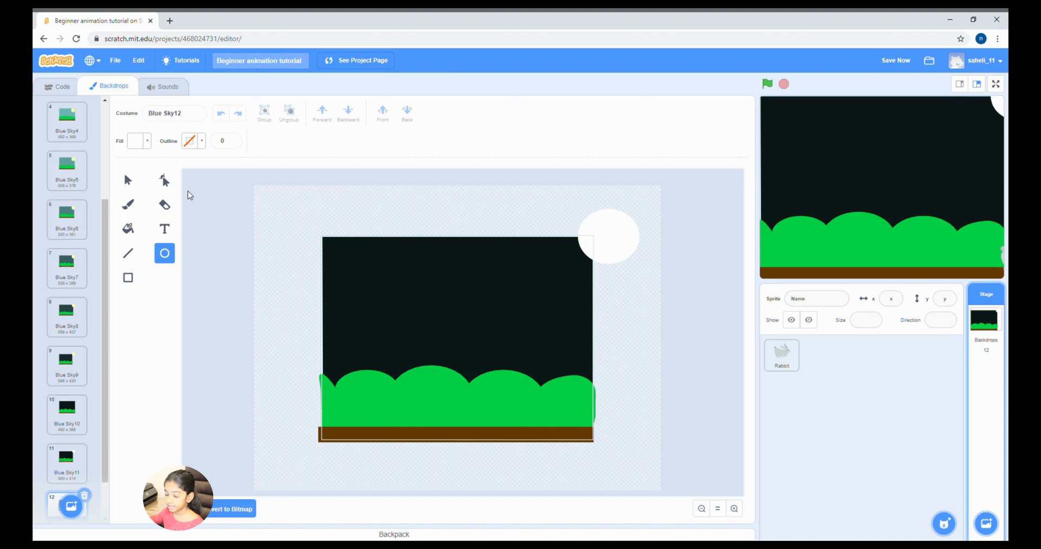
pyautogui.click(126, 180)
pyautogui.click(604, 227)
pyautogui.moveTo(607, 232); pyautogui.dragTo(596, 241)
pyautogui.click(640, 245)
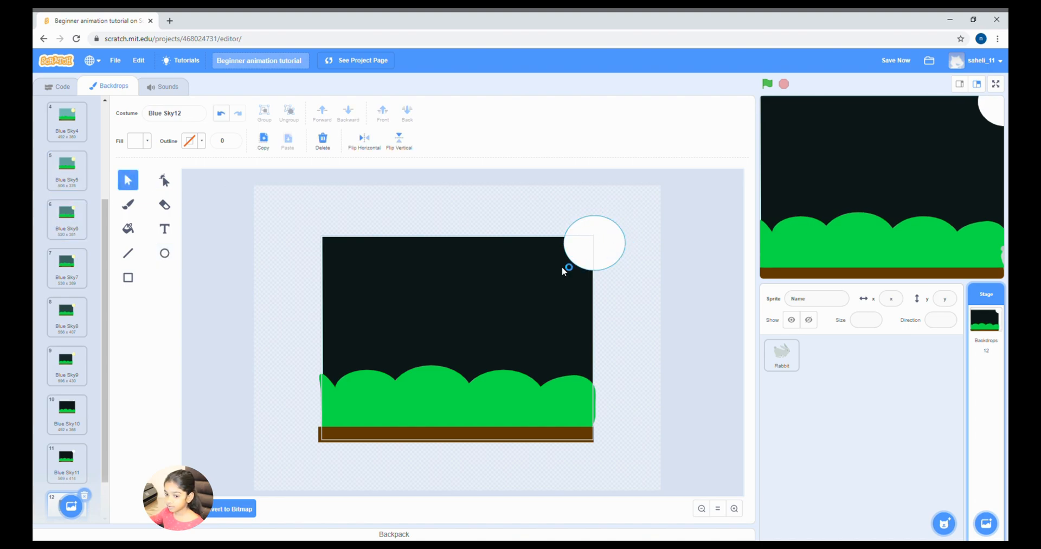
# In a duplicate of Blue Sky12, bring the moon another small step down and left into the sky.
pyautogui.scroll(-1, 67, 418)
pyautogui.rightClick(71, 473)
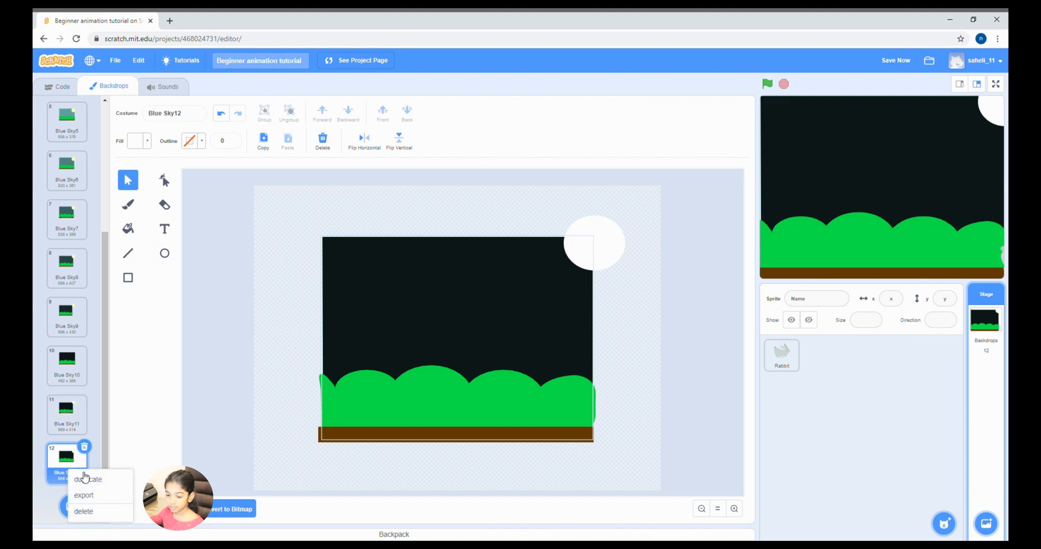
pyautogui.click(81, 478)
pyautogui.moveTo(611, 253); pyautogui.dragTo(599, 261)
pyautogui.click(650, 266)
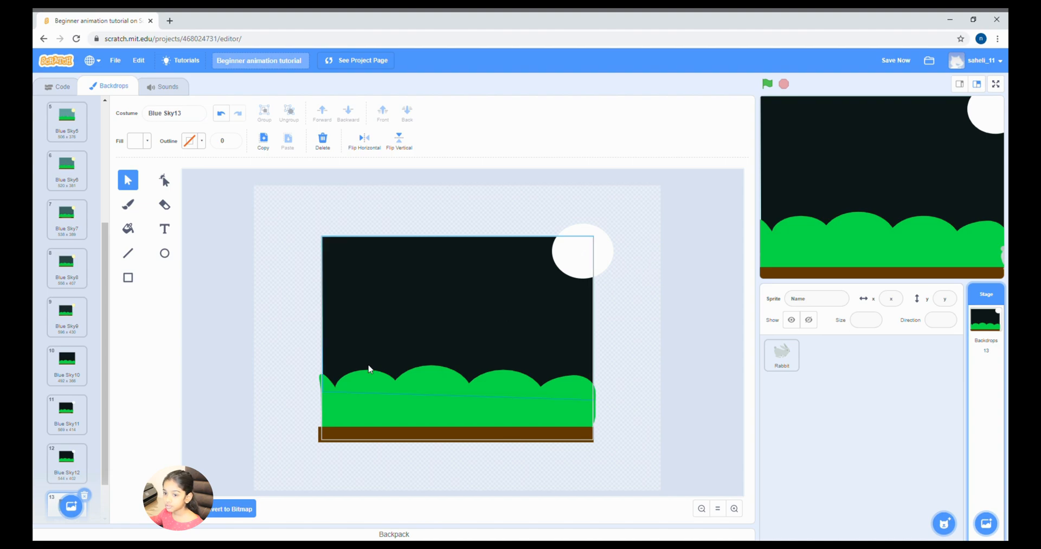
# In a duplicate of Blue Sky13, move the moon farther down and to the left.
pyautogui.scroll(-1, 243, 428)
pyautogui.scroll(-1, 81, 434)
pyautogui.rightClick(71, 466)
pyautogui.click(89, 473)
pyautogui.moveTo(588, 245); pyautogui.dragTo(551, 267)
# Add two more moonrise backdrops, Blue Sky15 and Blue Sky16, by successive duplication, with the moon fully inside the sky in the last.
pyautogui.scroll(-1, 93, 477)
pyautogui.rightClick(70, 462)
pyautogui.click(82, 468)
pyautogui.scroll(-1, 93, 479)
pyautogui.rightClick(92, 479)
pyautogui.click(99, 486)
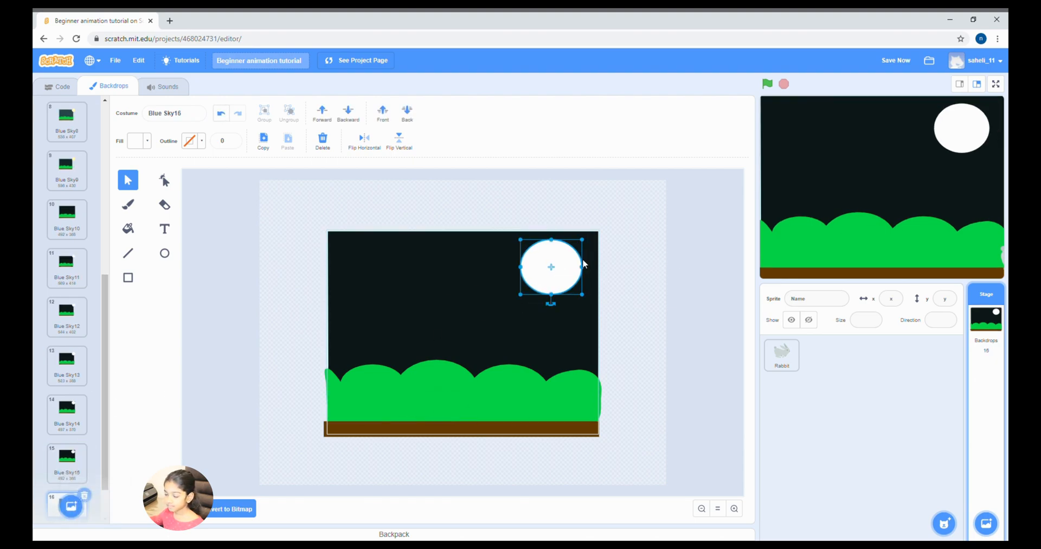
# In a duplicate of Blue Sky16, nudge the moon slightly down and to the left.
pyautogui.moveTo(103, 346); pyautogui.dragTo(103, 375)
pyautogui.rightClick(69, 474)
pyautogui.click(83, 481)
pyautogui.moveTo(564, 268); pyautogui.dragTo(561, 273)
pyautogui.click(625, 258)
# Go through the backdrops in order from Blue Sky to Blue Sky17 to check the sunset and moonrise sequence.
pyautogui.scroll(6, 81, 263)
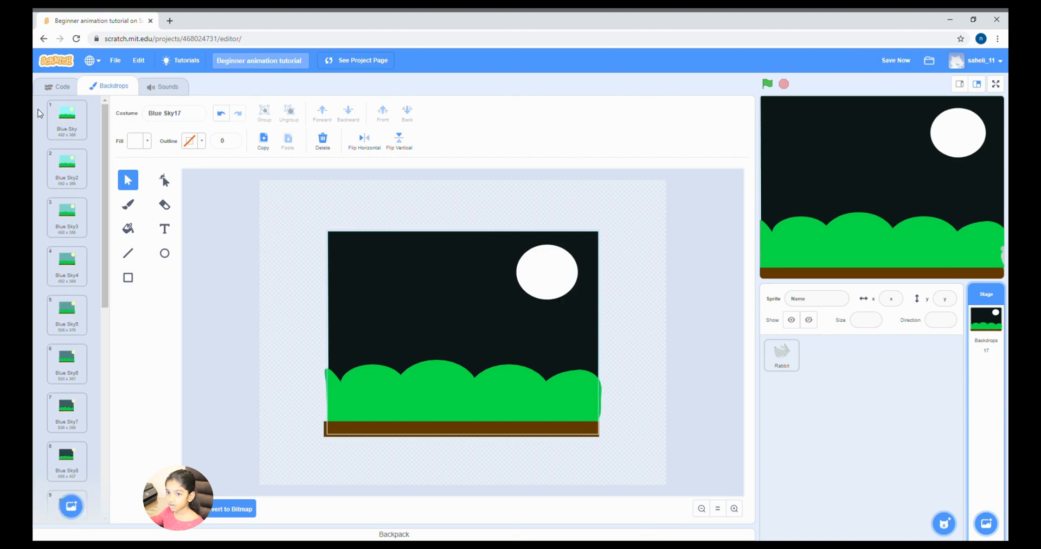
pyautogui.click(78, 126)
pyautogui.click(83, 180)
pyautogui.click(84, 220)
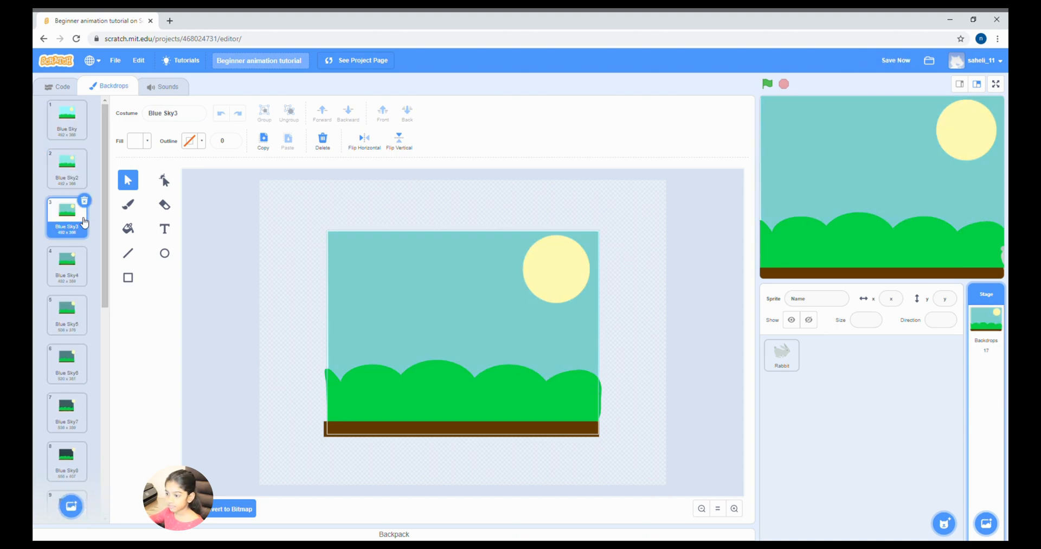
pyautogui.click(73, 271)
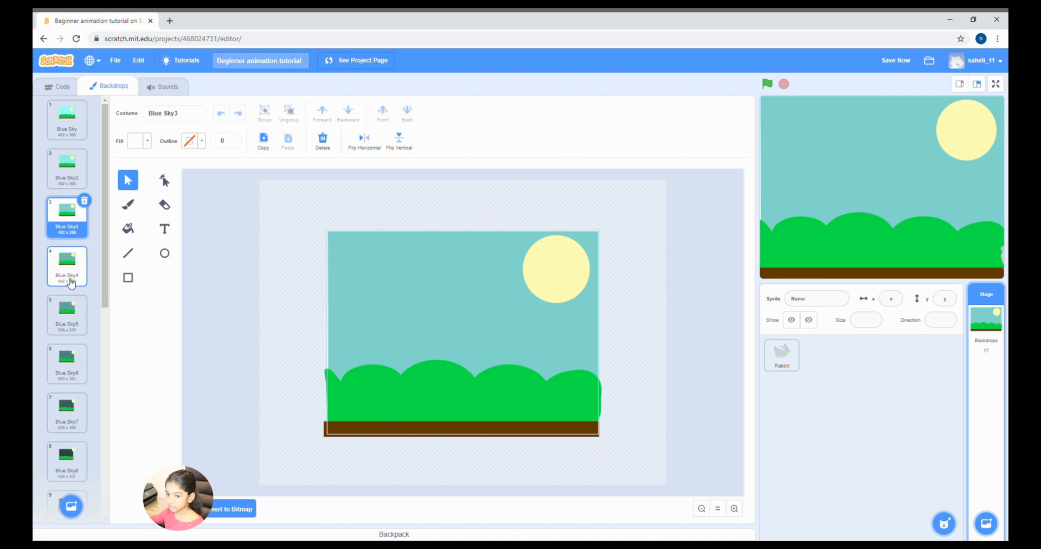
pyautogui.click(67, 307)
pyautogui.click(76, 364)
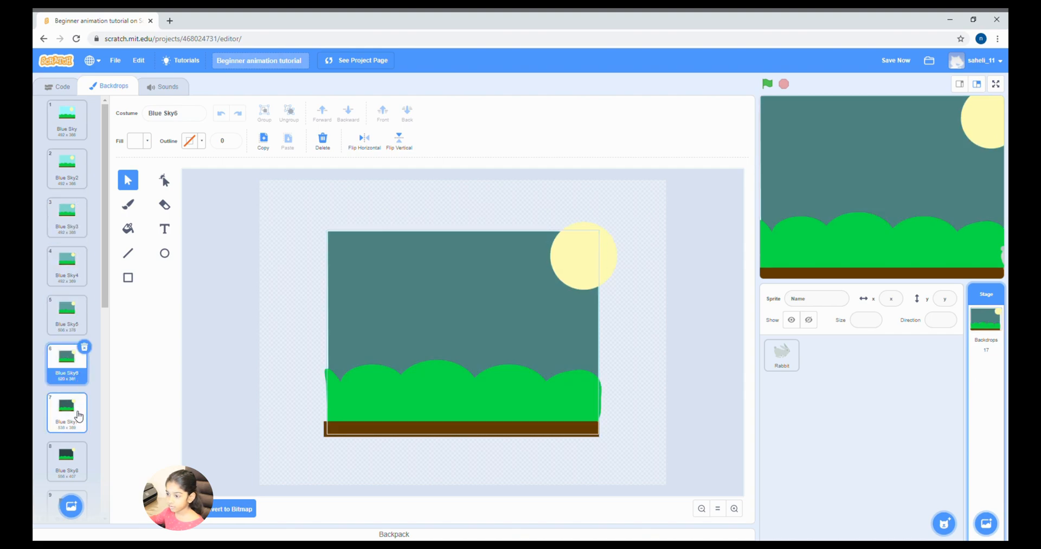
pyautogui.click(76, 418)
pyautogui.click(75, 466)
pyautogui.scroll(-3, 72, 412)
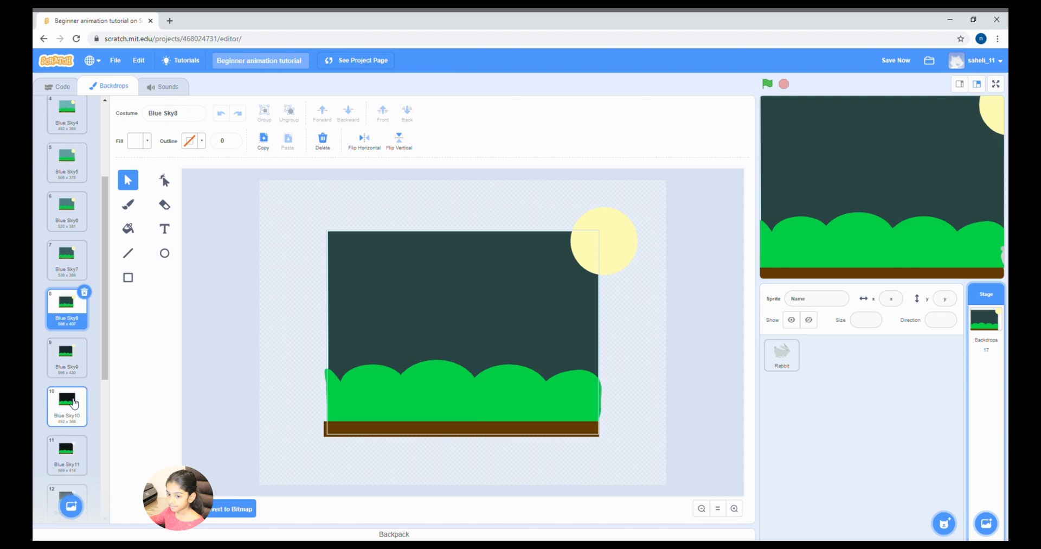
pyautogui.click(71, 362)
pyautogui.click(71, 408)
pyautogui.click(74, 456)
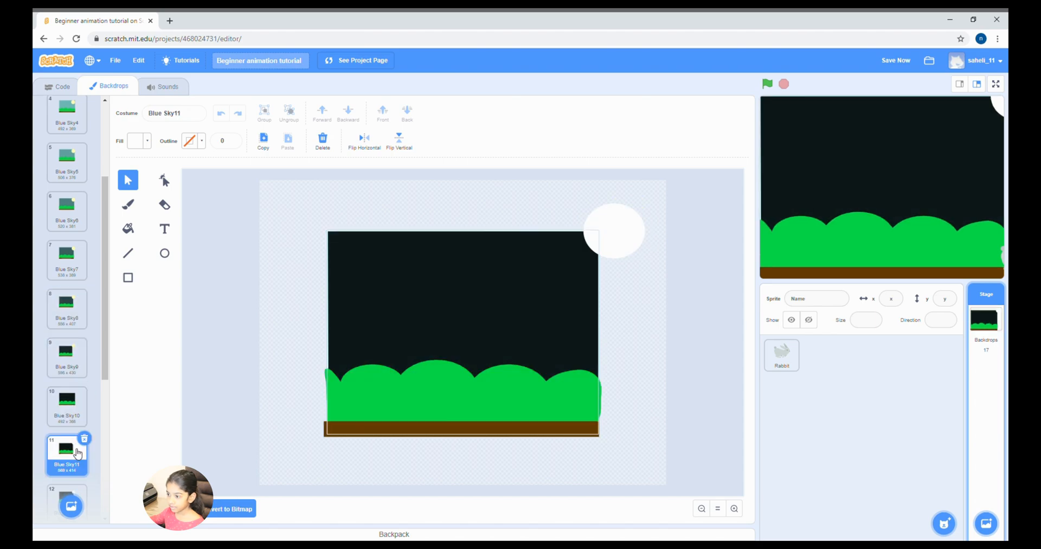
pyautogui.scroll(-1, 71, 425)
pyautogui.scroll(-1, 71, 425)
pyautogui.click(71, 423)
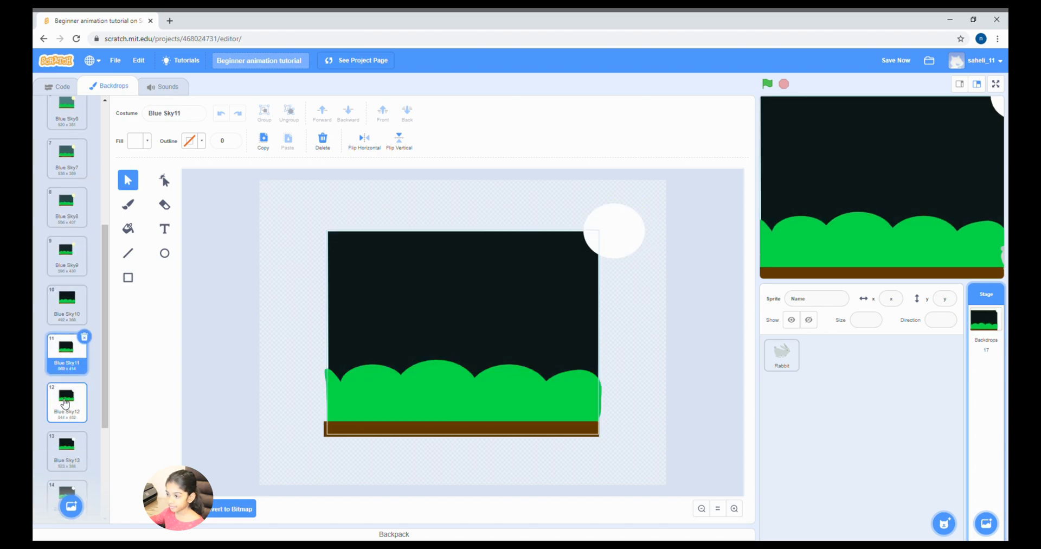
pyautogui.click(68, 458)
pyautogui.scroll(-3, 63, 420)
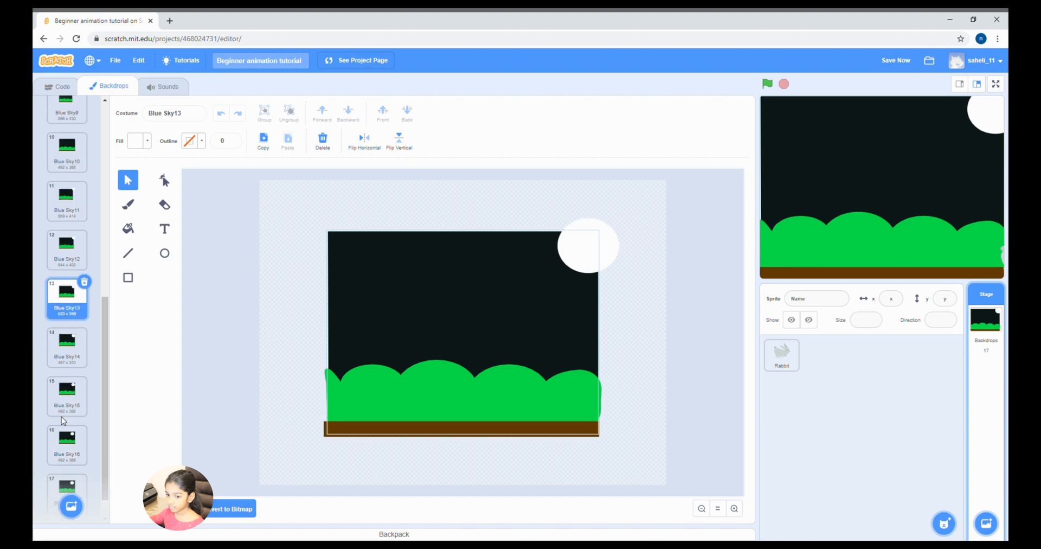
pyautogui.click(68, 353)
pyautogui.click(73, 401)
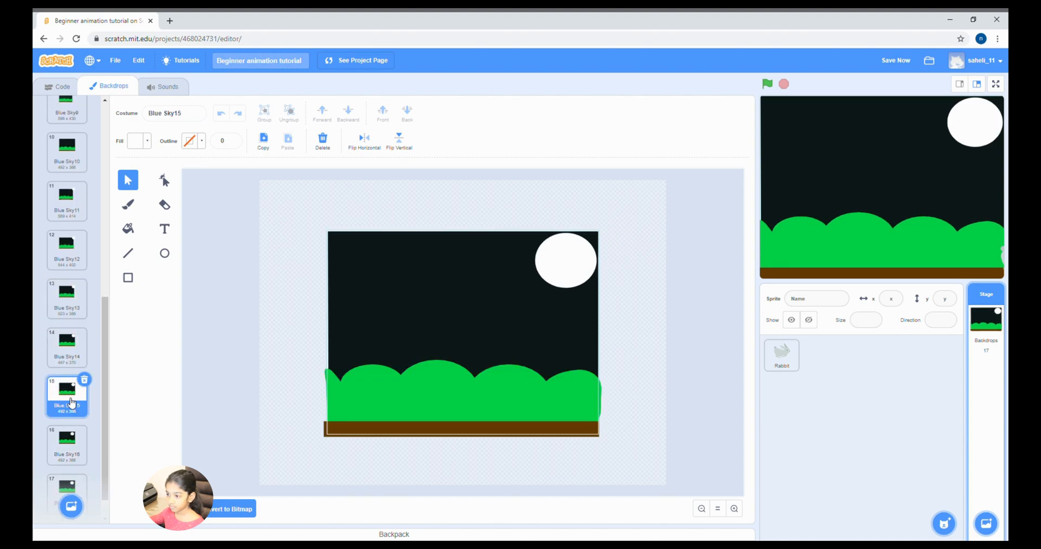
pyautogui.click(70, 429)
pyautogui.scroll(-1, 71, 442)
pyautogui.click(72, 458)
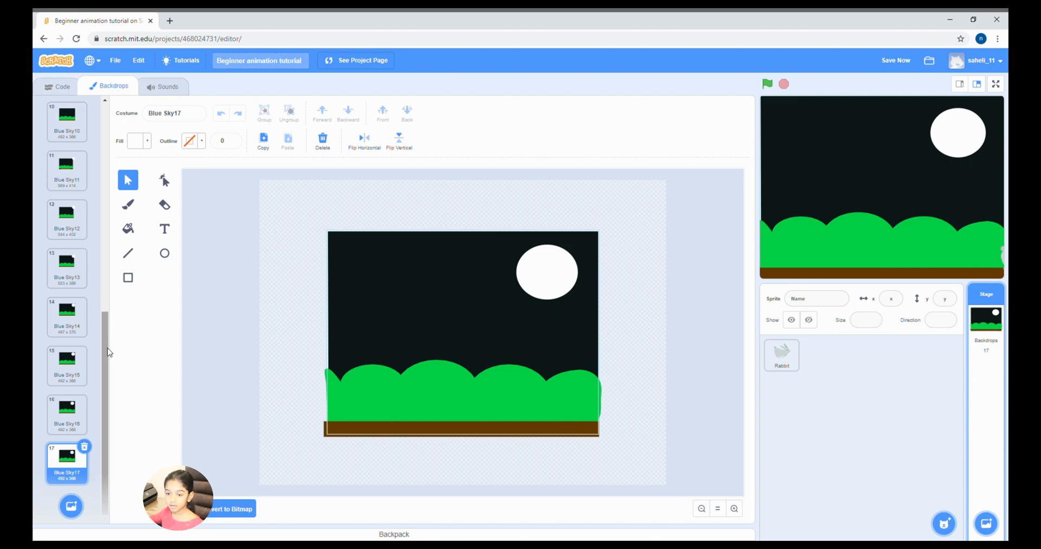
# Return the stage to the first backdrop, Blue Sky, and attach a repeat loop below the switch backdrop block in the Stage script.
pyautogui.moveTo(108, 352); pyautogui.dragTo(106, 144)
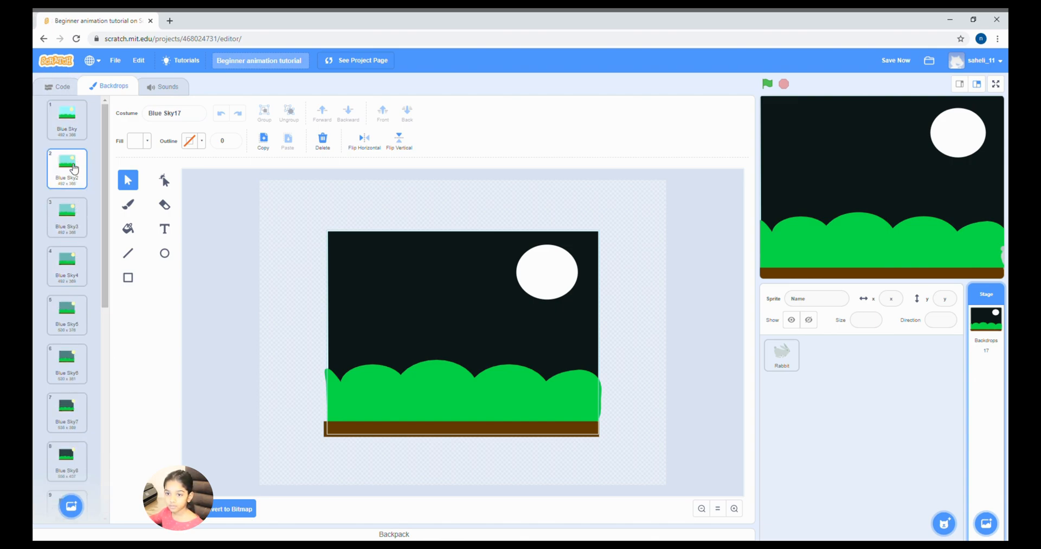
pyautogui.click(67, 117)
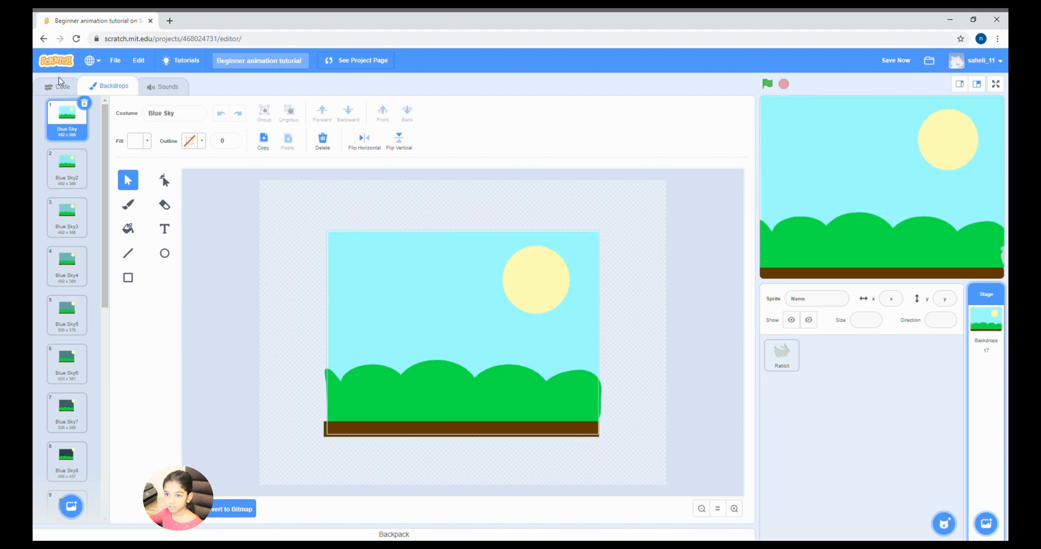
pyautogui.click(62, 86)
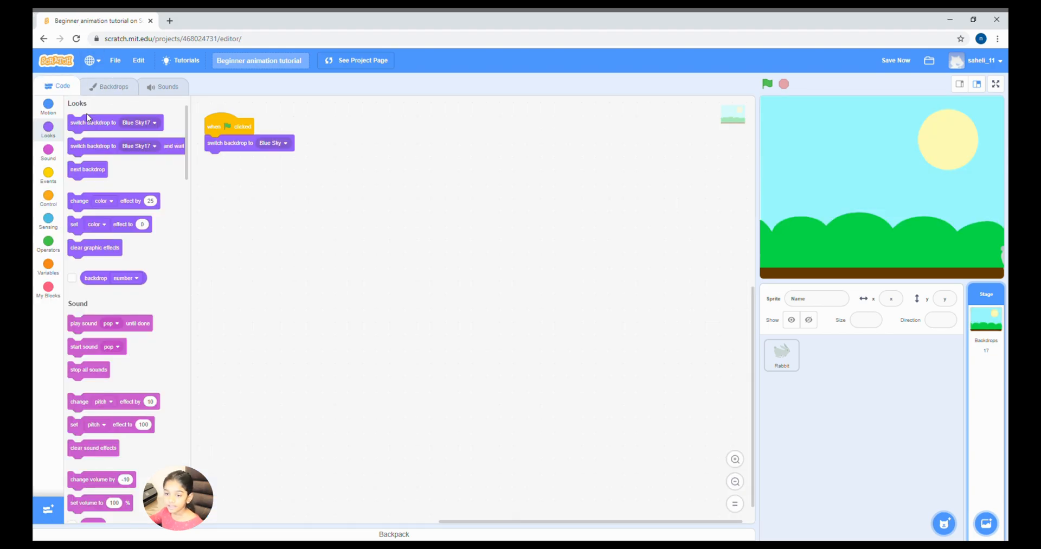
pyautogui.click(56, 179)
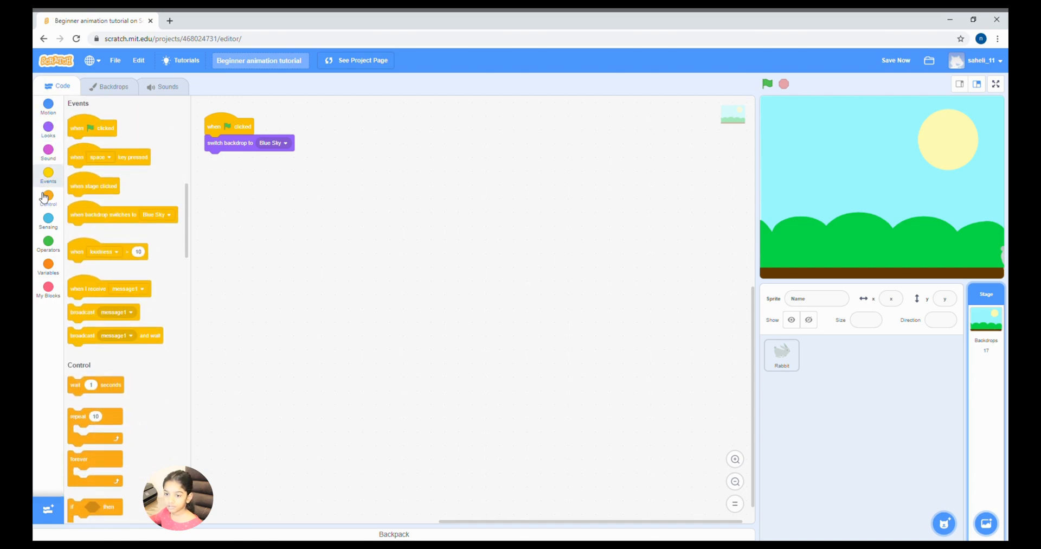
pyautogui.click(60, 203)
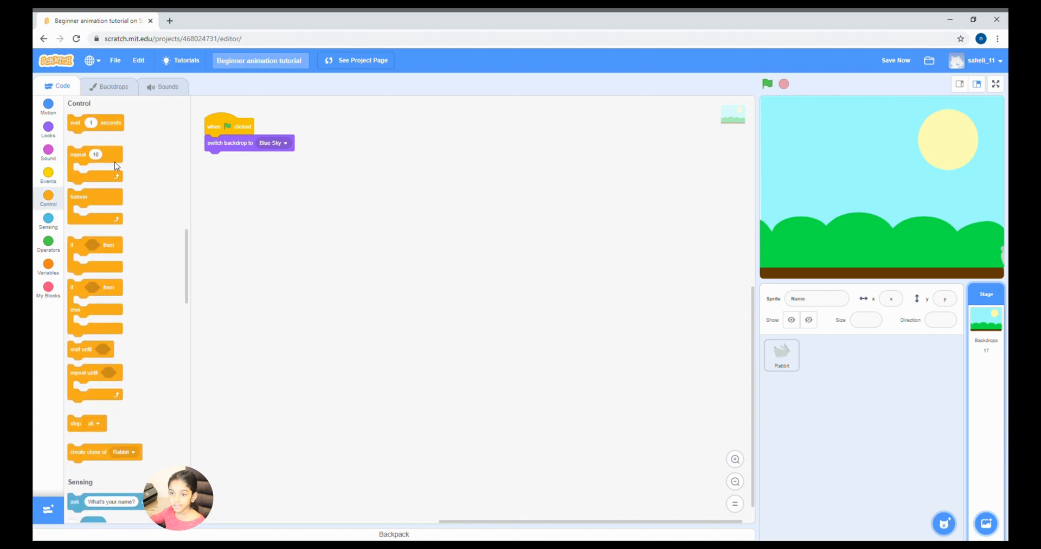
pyautogui.moveTo(87, 162); pyautogui.dragTo(225, 164)
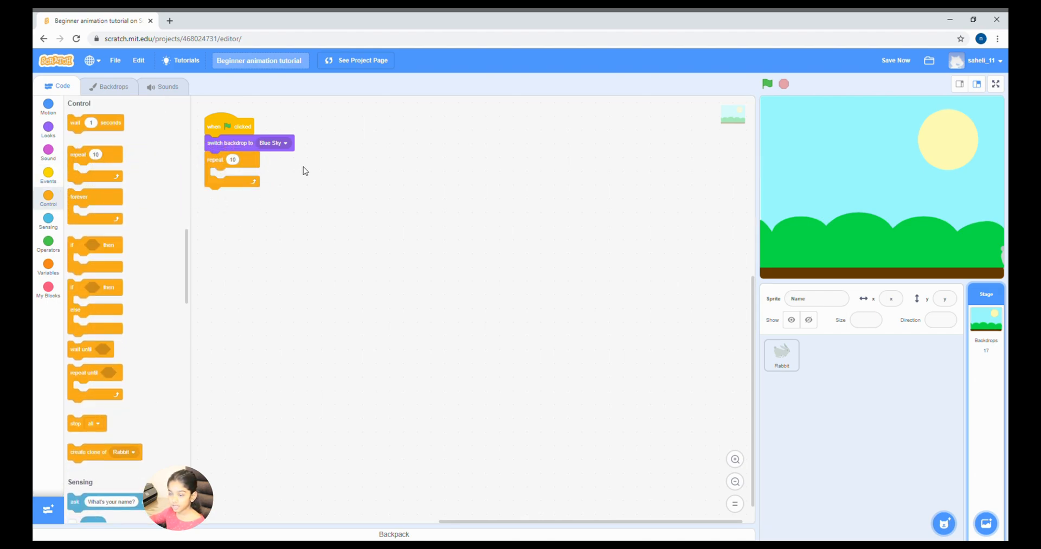
pyautogui.click(48, 128)
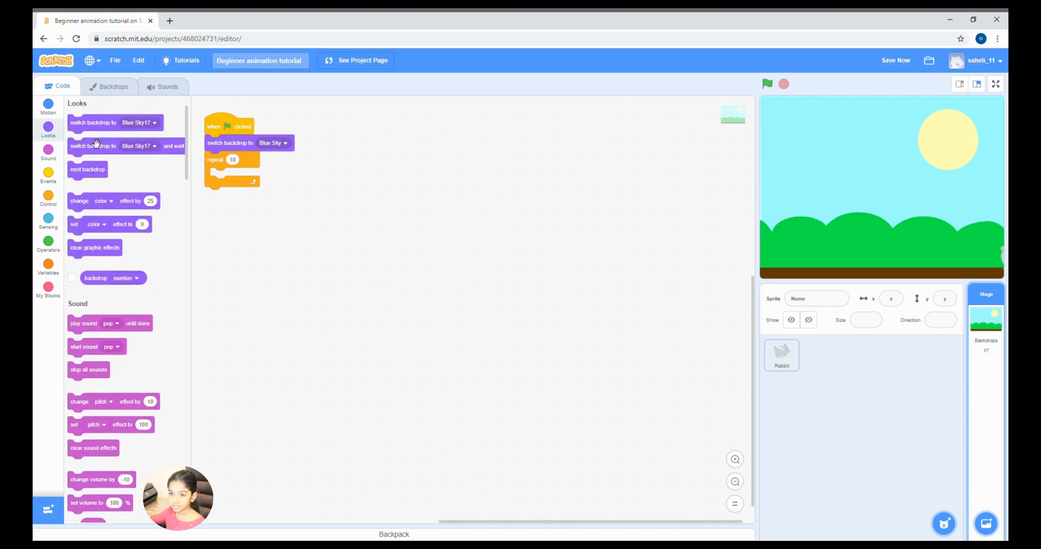
pyautogui.moveTo(107, 130); pyautogui.dragTo(249, 182)
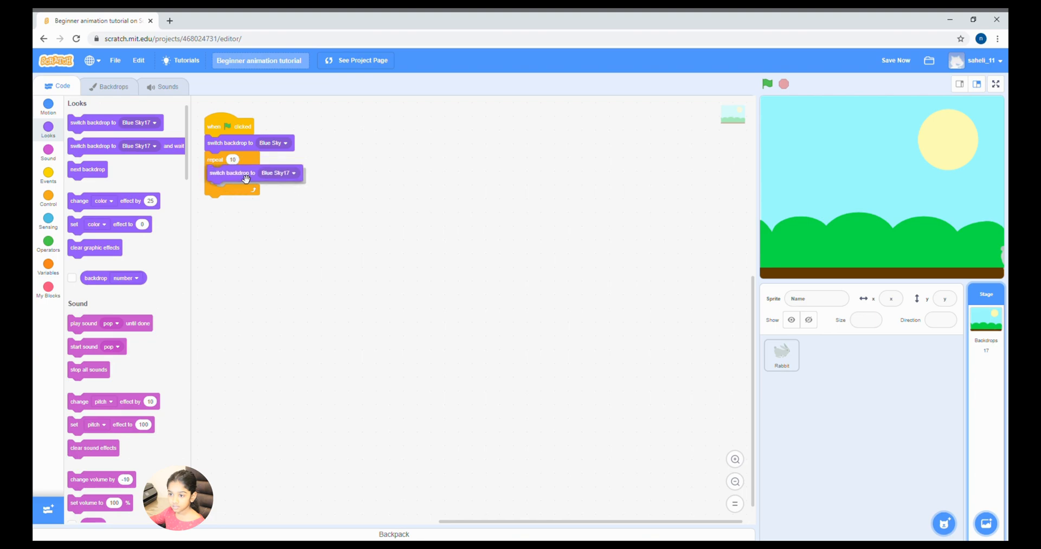
pyautogui.click(290, 179)
pyautogui.moveTo(254, 186); pyautogui.dragTo(98, 140)
# Place a next backdrop block inside the repeat loop and set the loop to 16 repetitions after checking the backdrop list.
pyautogui.moveTo(92, 179); pyautogui.dragTo(235, 189)
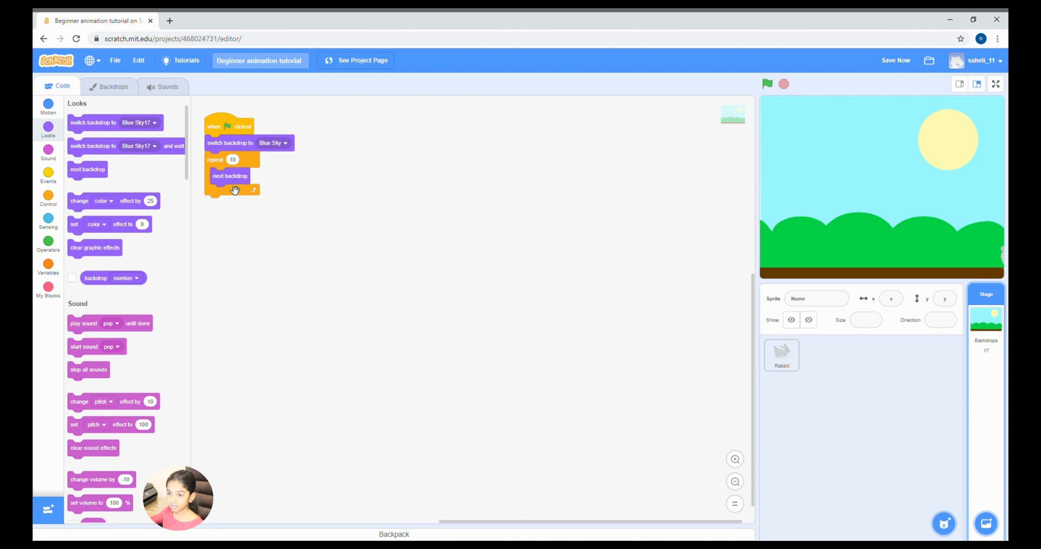
pyautogui.click(115, 86)
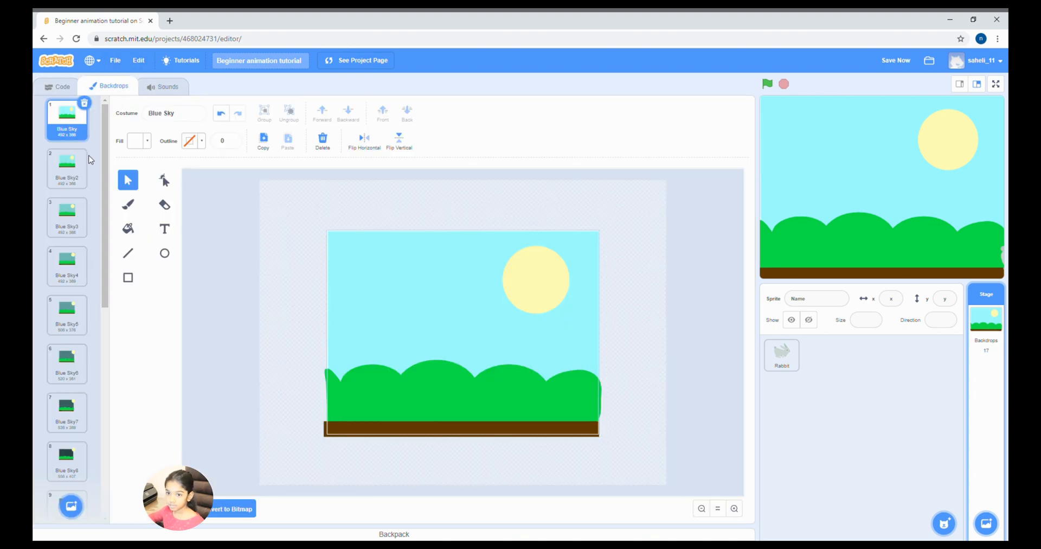
pyautogui.moveTo(102, 161); pyautogui.dragTo(108, 216)
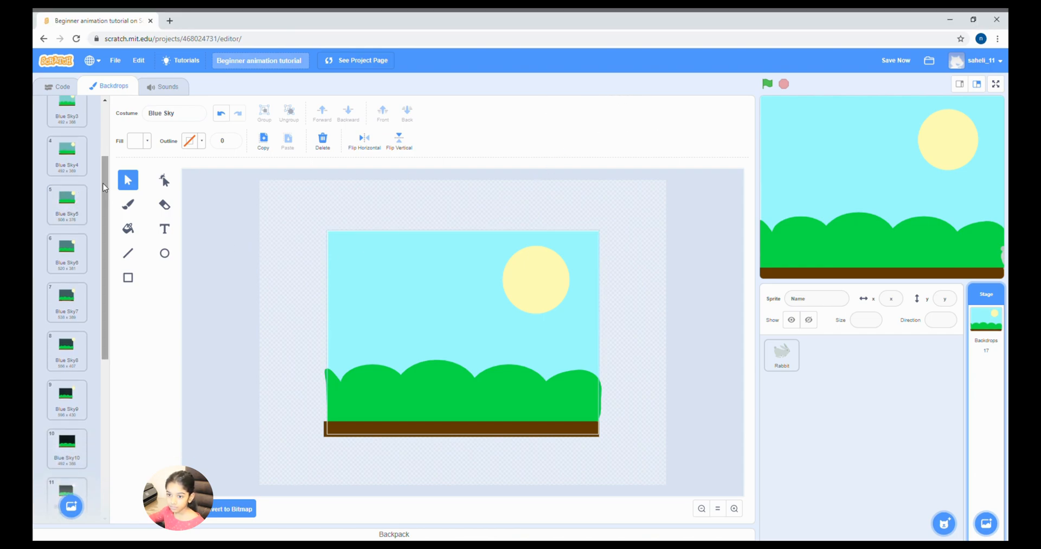
pyautogui.moveTo(105, 184); pyautogui.dragTo(118, 403)
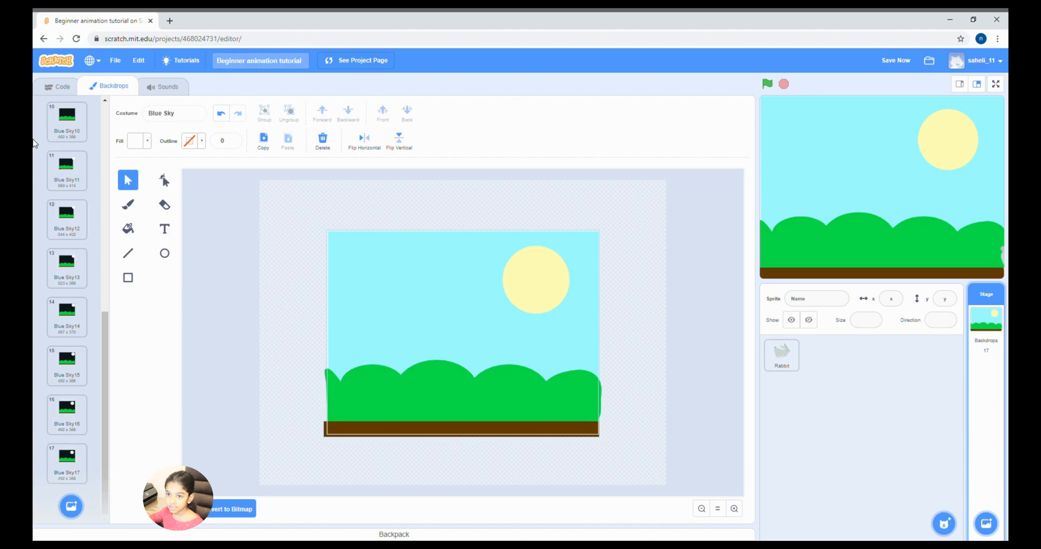
pyautogui.click(57, 86)
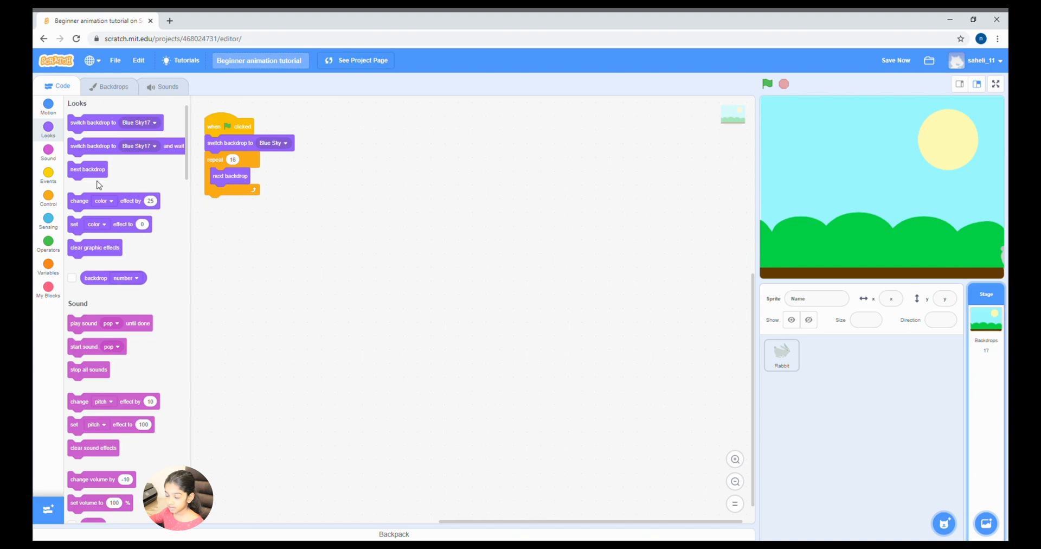
pyautogui.click(49, 184)
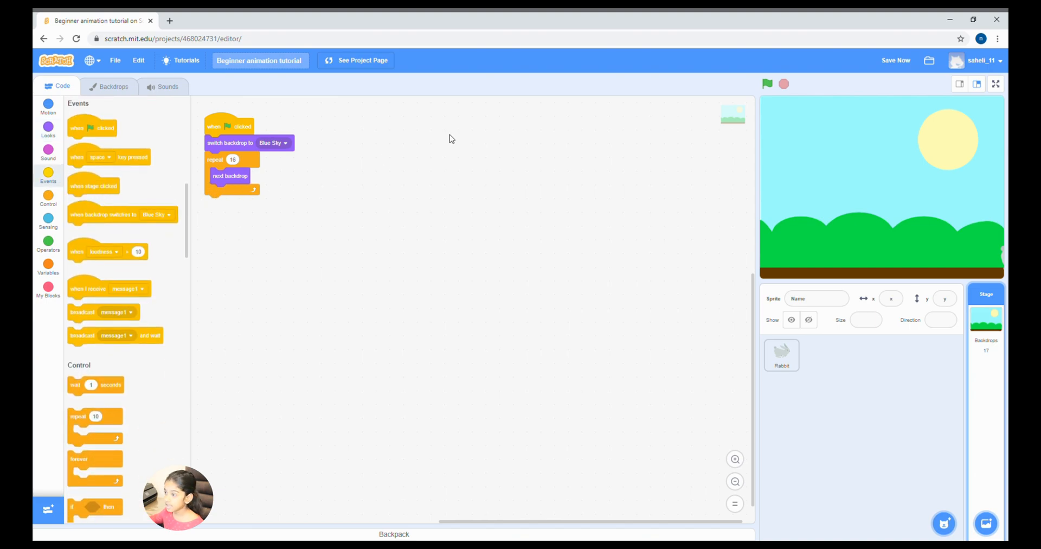
# Save the project and test-run the animation twice to see the backdrops change.
pyautogui.click(894, 61)
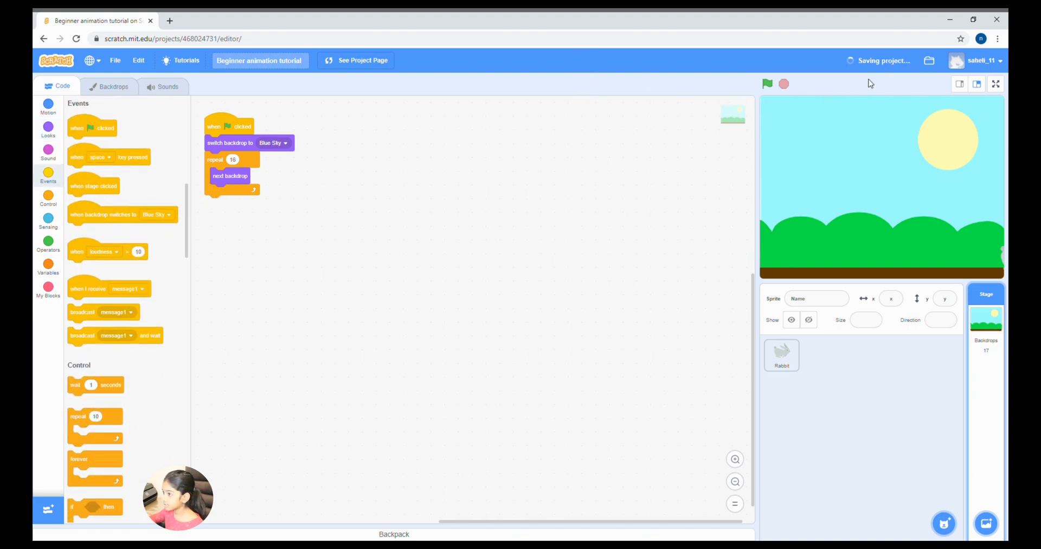
pyautogui.click(767, 85)
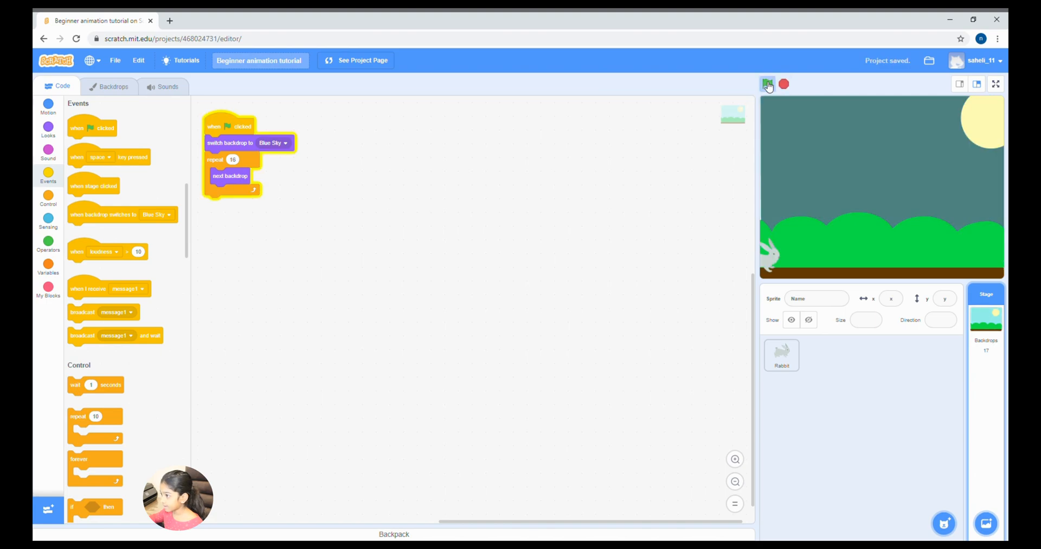
pyautogui.click(793, 86)
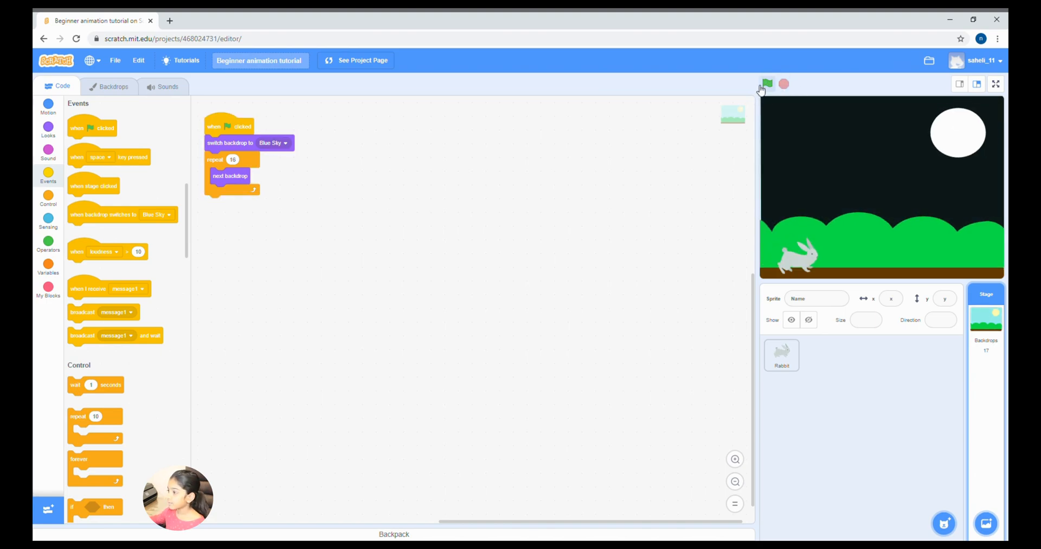
pyautogui.click(766, 85)
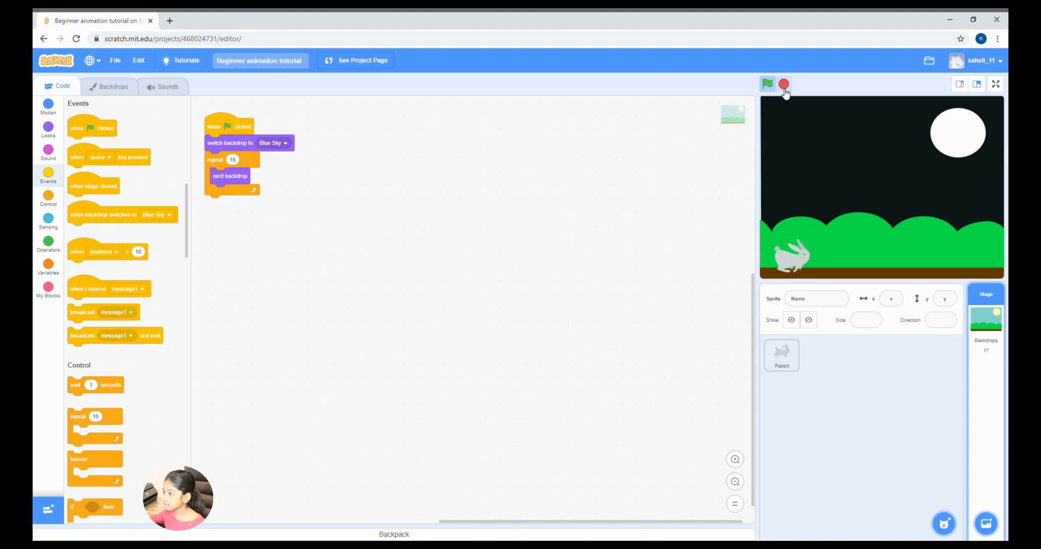
# Add a 1-second wait after the next backdrop block inside the loop, then save and test-run the project.
pyautogui.click(38, 203)
pyautogui.moveTo(77, 130); pyautogui.dragTo(222, 200)
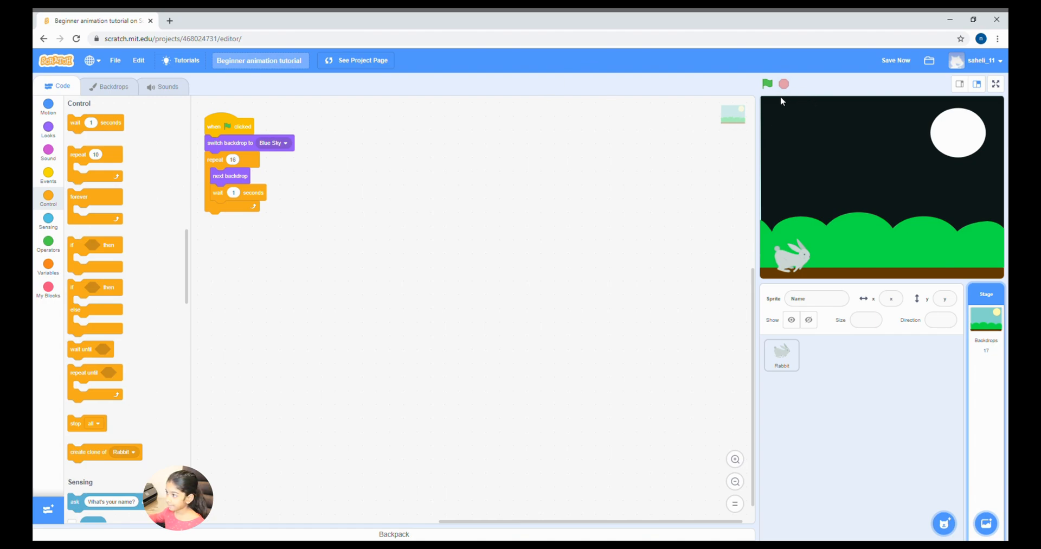
pyautogui.click(763, 84)
pyautogui.click(907, 62)
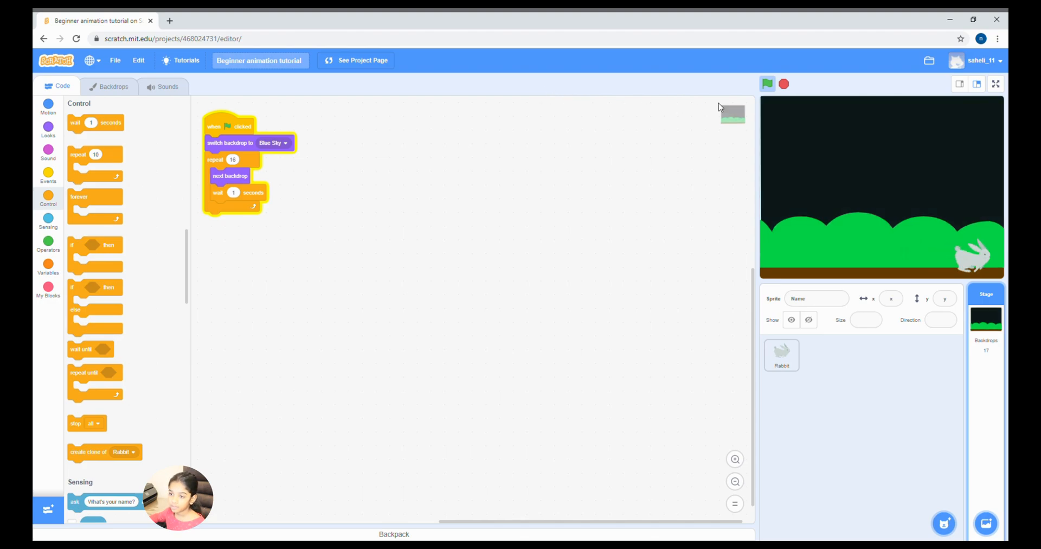
pyautogui.click(784, 84)
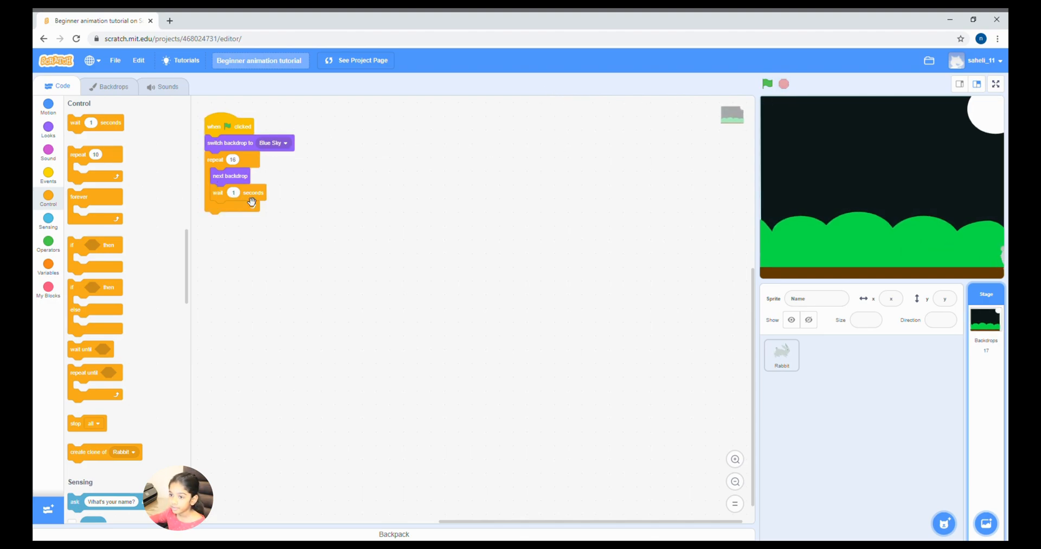
# Try a wait of 0.15 seconds between backdrops, saving the project and running the animation.
pyautogui.write('0')
pyautogui.click(299, 203)
pyautogui.write('.15')
pyautogui.click(896, 60)
pyautogui.click(768, 83)
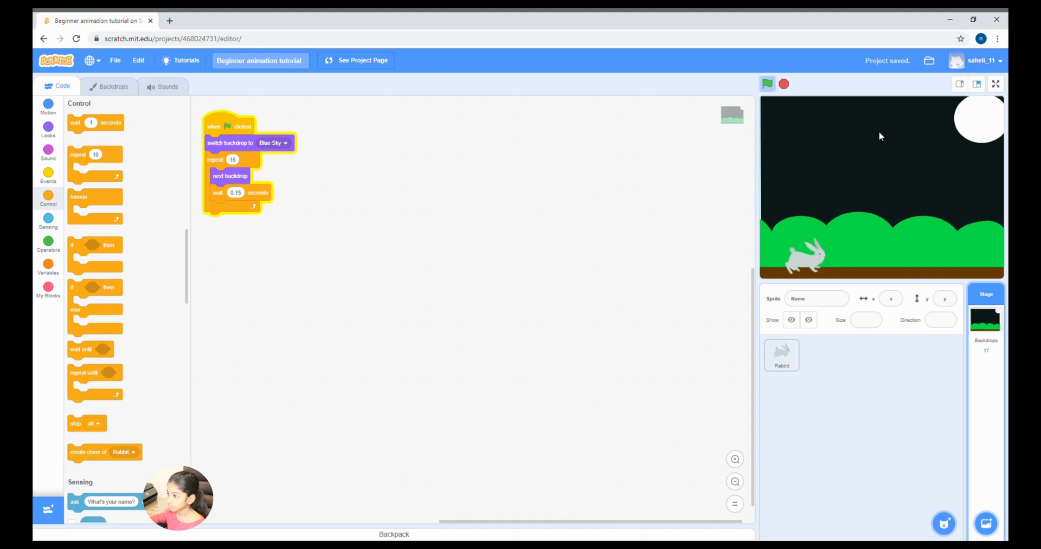
# Try a wait of 0.30 seconds between backdrops, saving the project and running the animation.
pyautogui.click(236, 192)
pyautogui.write('0.30')
pyautogui.click(272, 204)
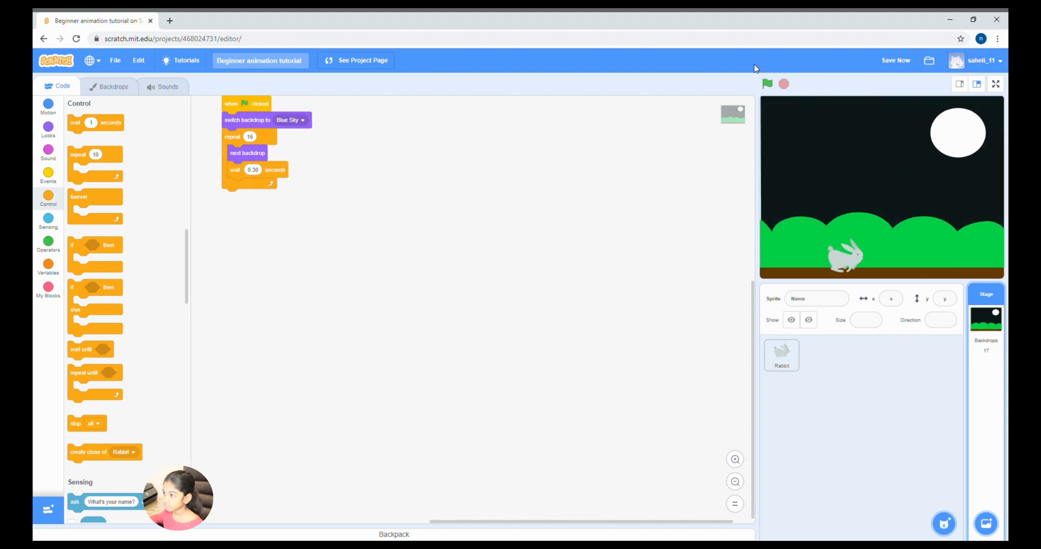
pyautogui.click(896, 60)
pyautogui.click(767, 84)
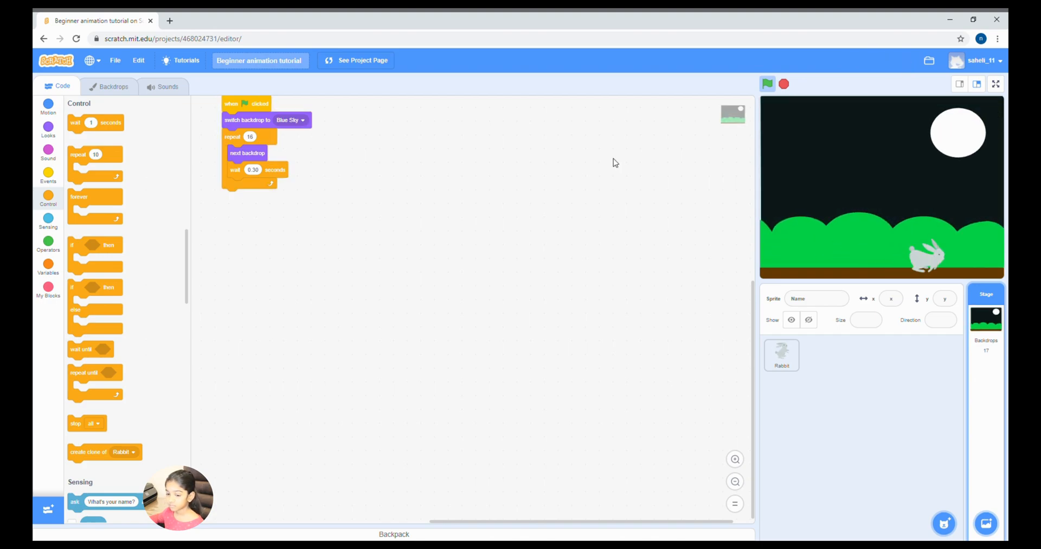
# Set the wait inside the Stage script's repeat loop to 0.45 seconds.
pyautogui.click(253, 170)
pyautogui.write('0.45')
pyautogui.click(401, 171)
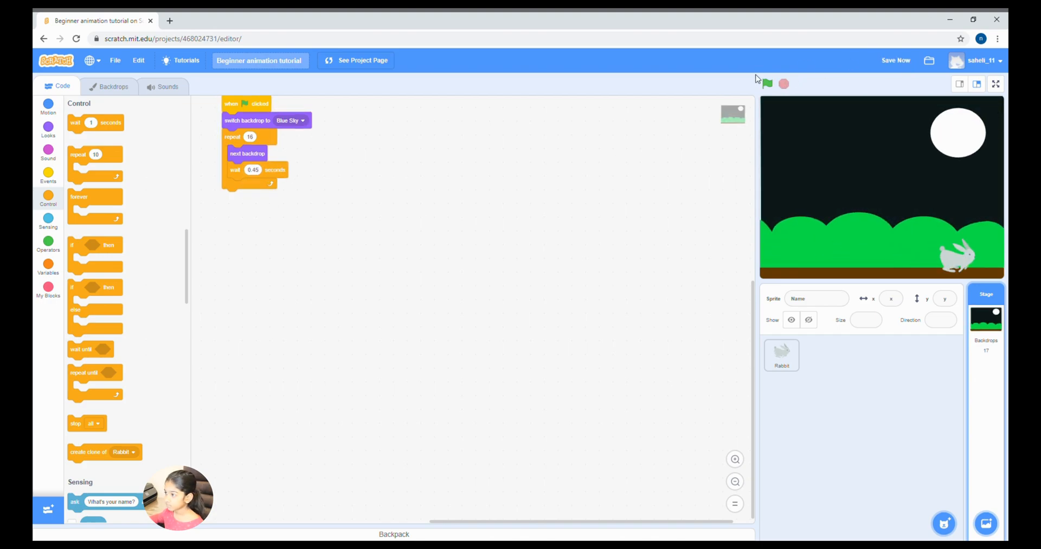
# Test-run the 0.45-second timing, set the Stage loop's wait to 0.50 seconds and save the project.
pyautogui.click(767, 83)
pyautogui.click(896, 60)
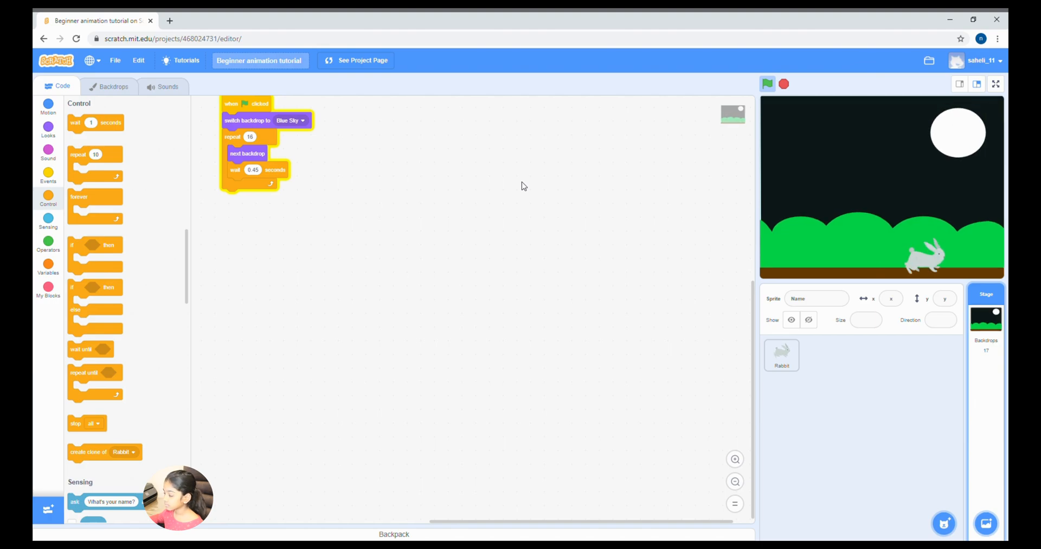
pyautogui.click(784, 83)
pyautogui.click(253, 169)
pyautogui.write('0.50')
pyautogui.click(903, 67)
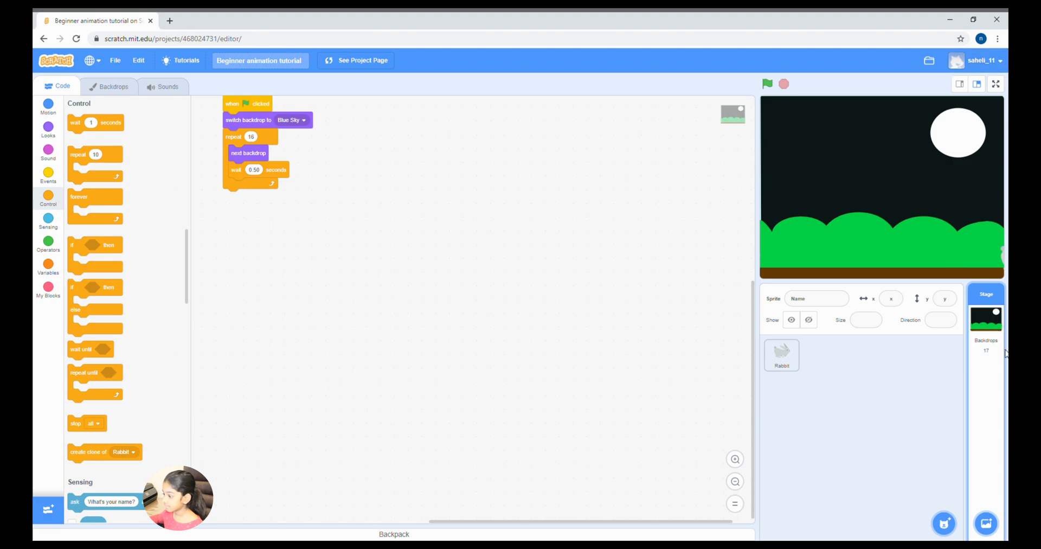
# Search the sprite library for Butterfly, add the Butterfly 1 sprite and save the project.
pyautogui.moveTo(994, 536)
pyautogui.moveTo(950, 528)
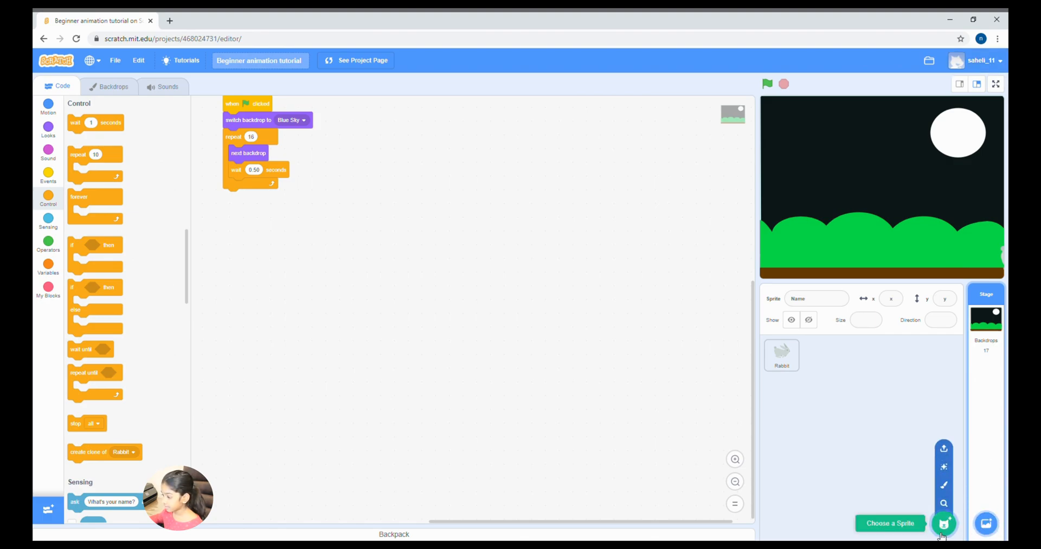
pyautogui.click(943, 524)
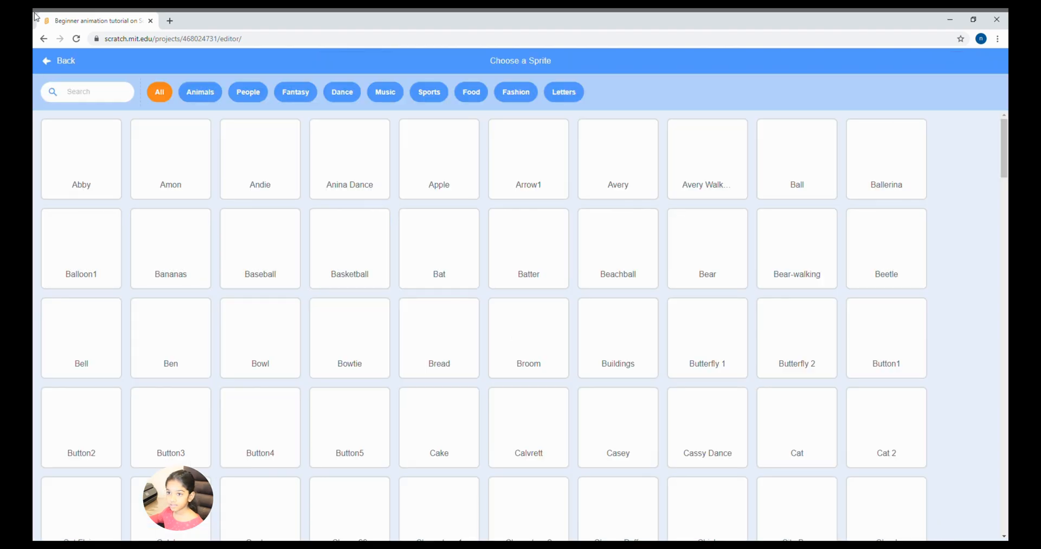
pyautogui.click(88, 99)
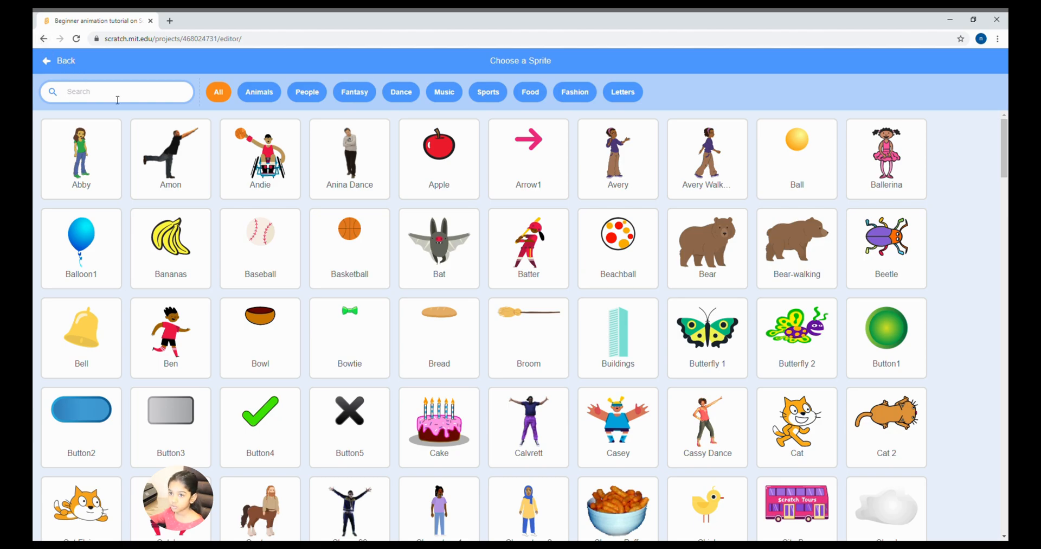
pyautogui.write('Butterfly')
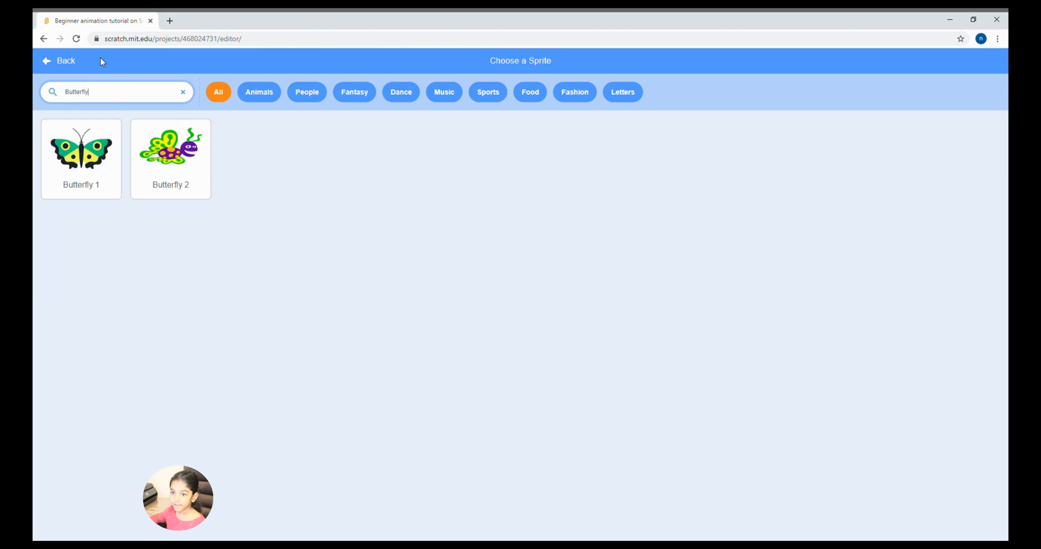
pyautogui.click(117, 160)
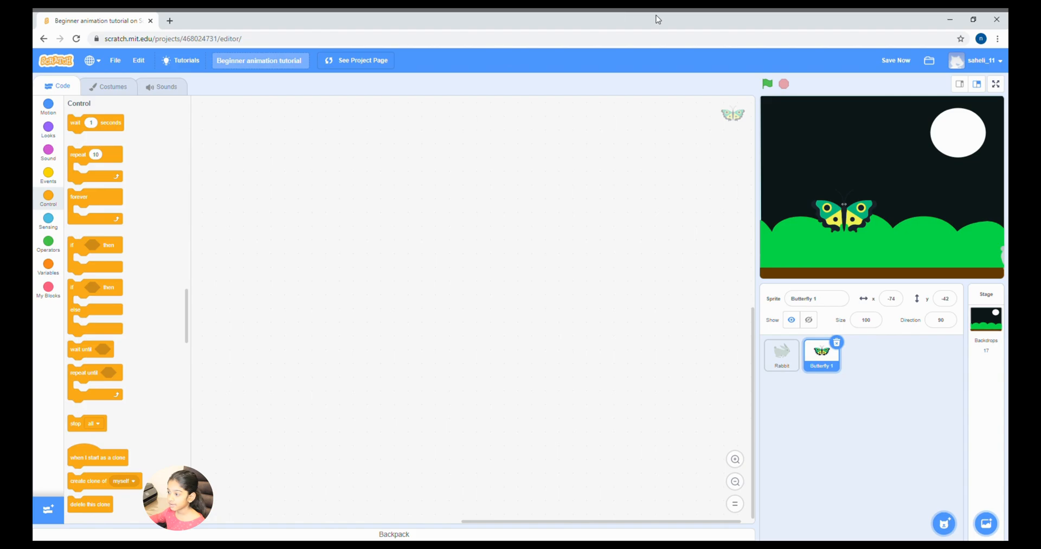
pyautogui.click(902, 61)
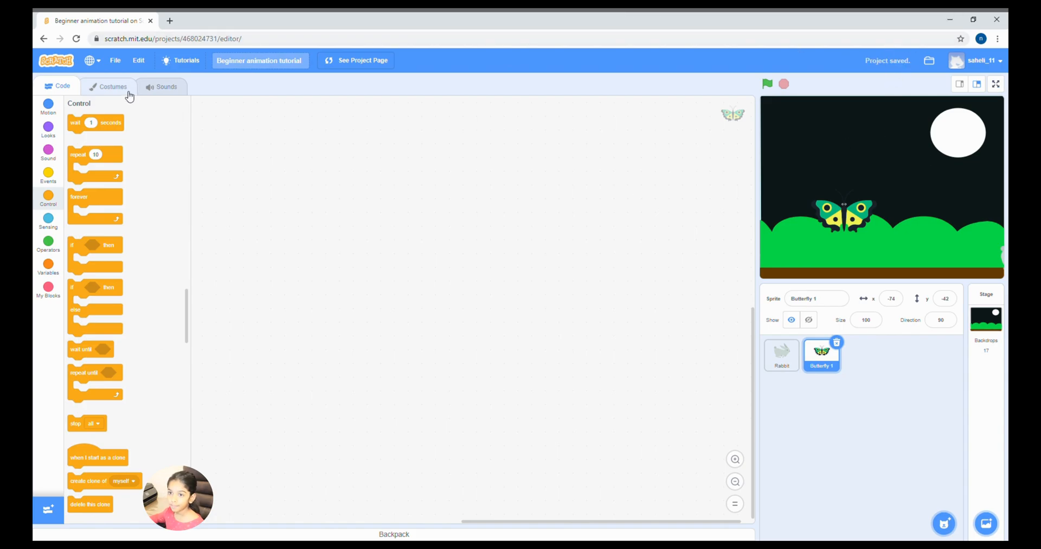
# Delete the butterfly1-a and butterfly1-b costumes from the Butterfly 1 sprite.
pyautogui.click(129, 97)
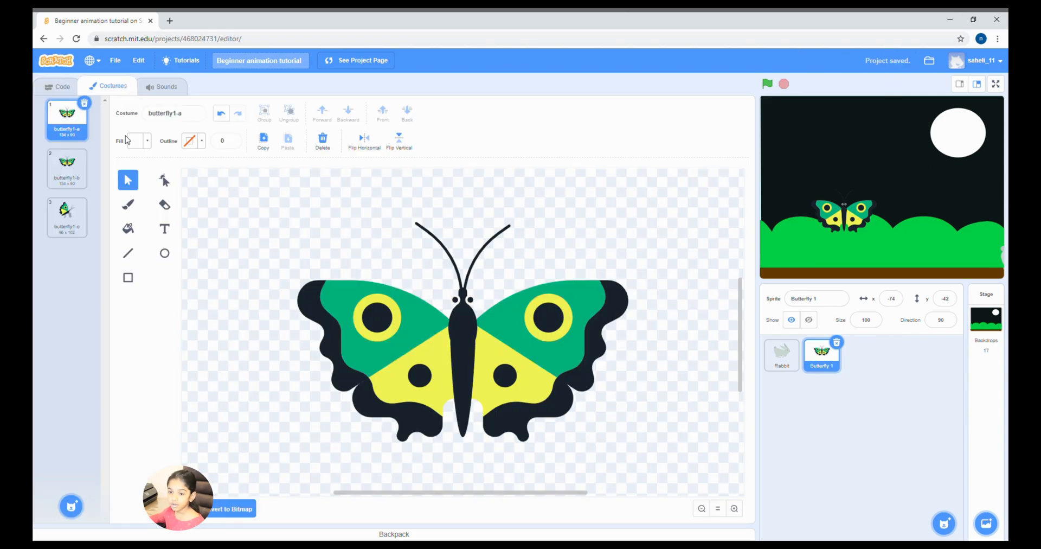
pyautogui.click(84, 103)
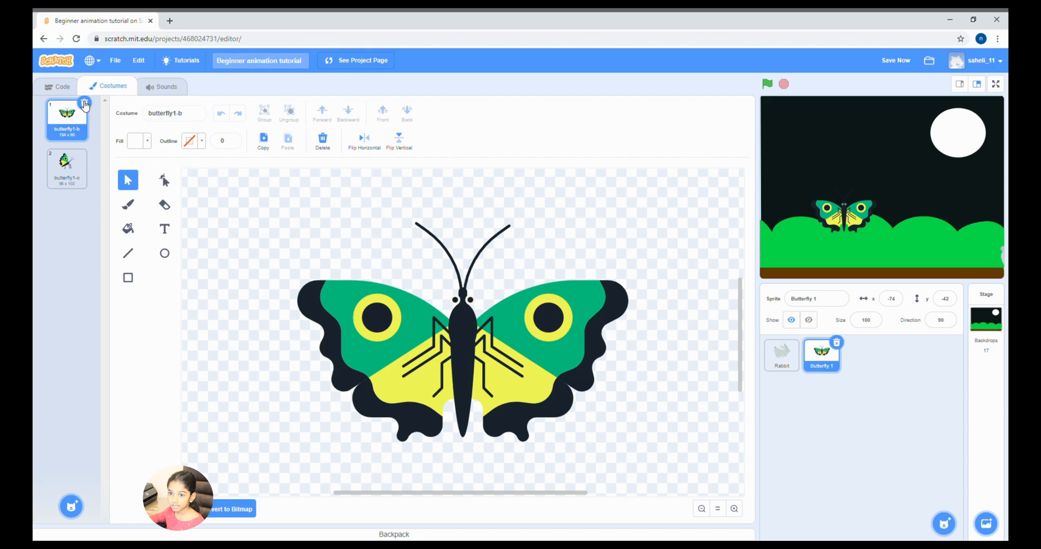
pyautogui.click(85, 103)
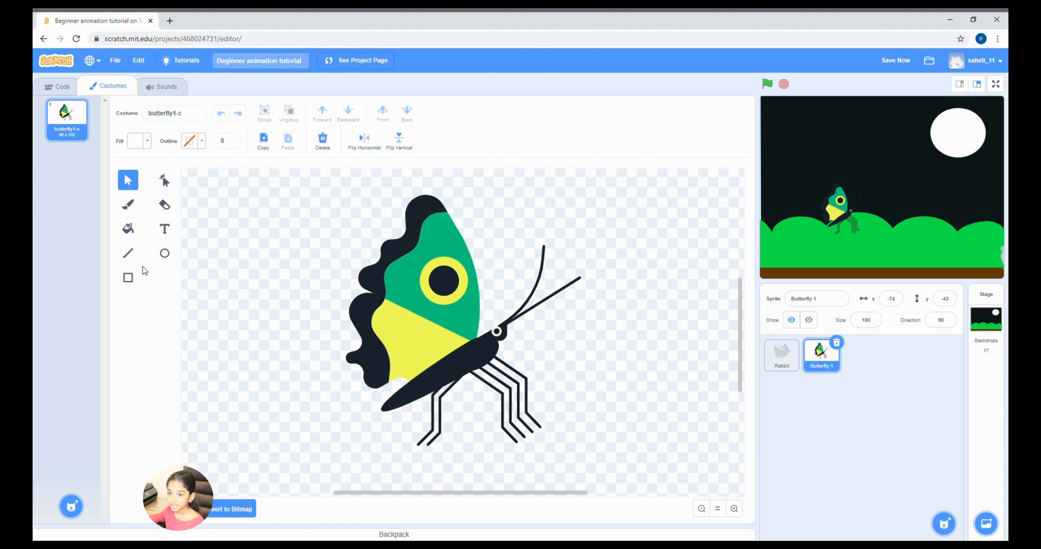
# Erase most of the front and rear legs from the butterfly1-c costume with the size 40 eraser.
pyautogui.click(164, 209)
pyautogui.moveTo(533, 416)
pyautogui.mouseDown()
pyautogui.moveTo(500, 432)
pyautogui.moveTo(553, 393)
pyautogui.moveTo(549, 379)
pyautogui.moveTo(498, 391)
pyautogui.moveTo(546, 372)
pyautogui.mouseUp()
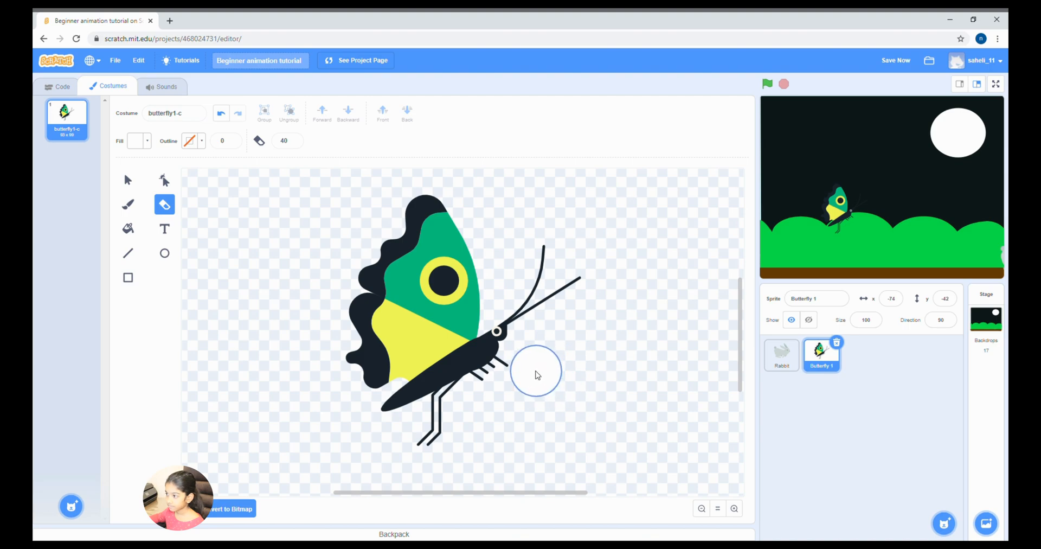
pyautogui.moveTo(518, 378); pyautogui.dragTo(495, 388)
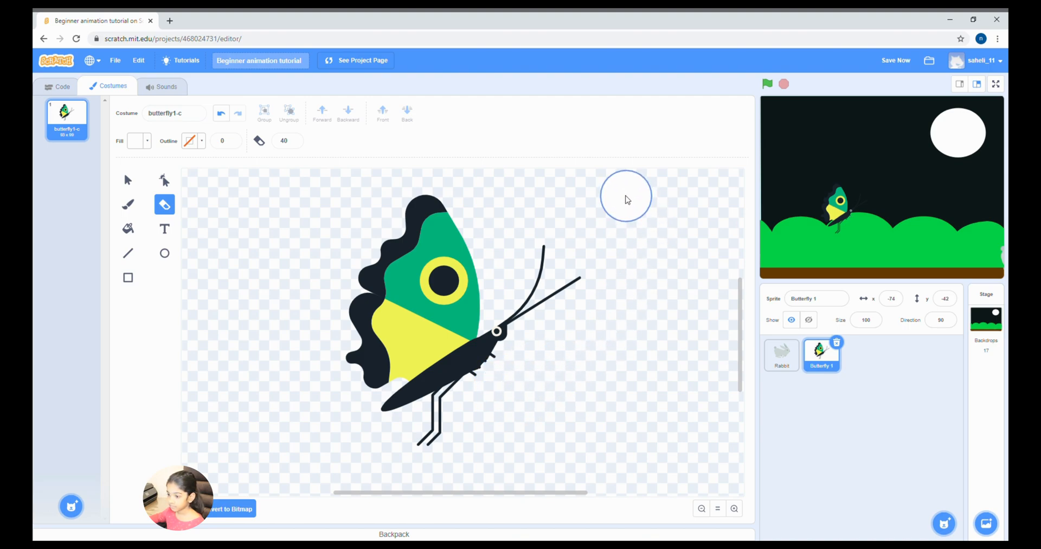
pyautogui.click(432, 446)
pyautogui.moveTo(445, 451)
pyautogui.mouseDown()
pyautogui.moveTo(452, 427)
pyautogui.moveTo(435, 422)
pyautogui.mouseUp()
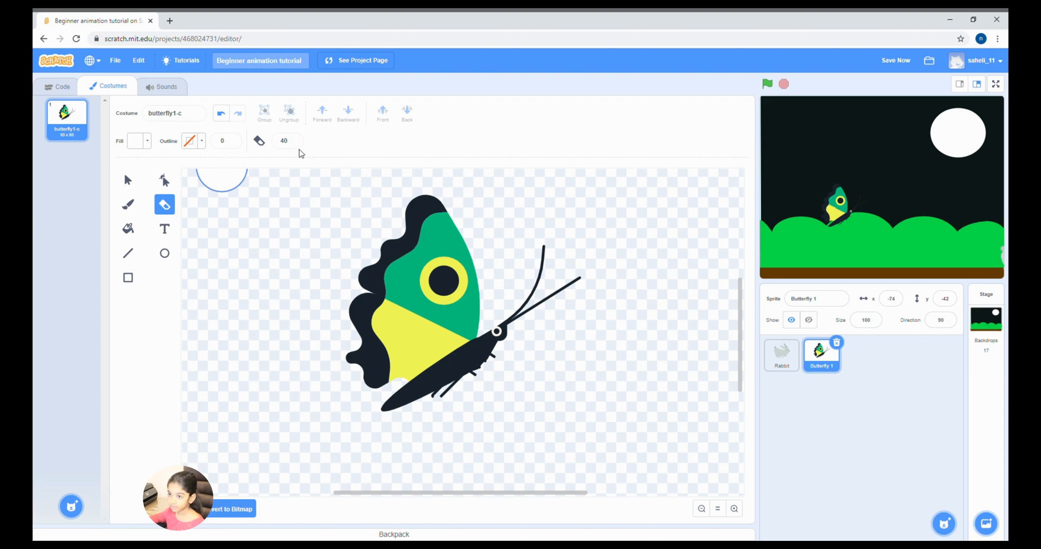
# Set the eraser size to 9 and erase the leftover leg stubs along the butterfly's body.
pyautogui.click(293, 143)
pyautogui.click(294, 143)
pyautogui.click(497, 352)
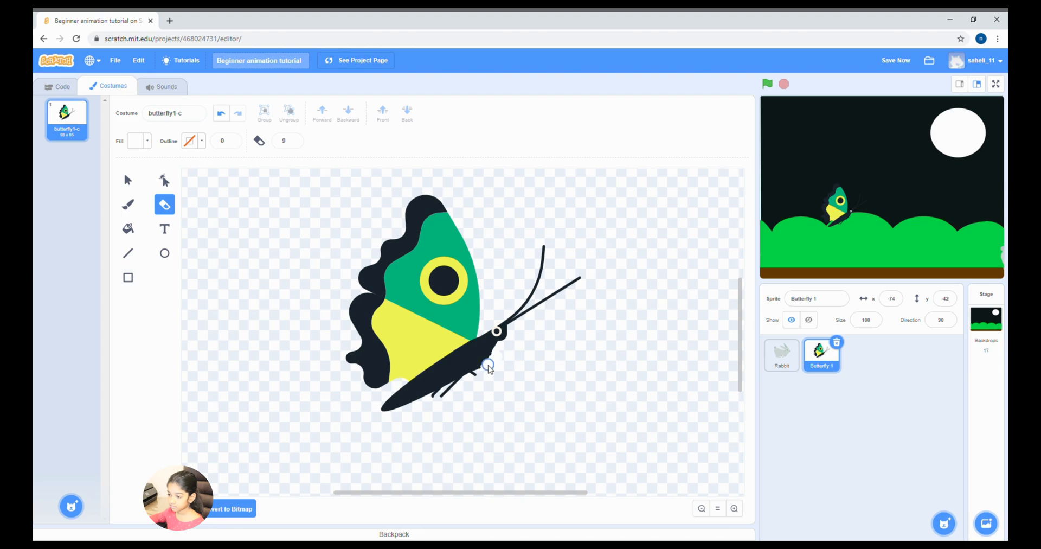
pyautogui.moveTo(488, 364); pyautogui.dragTo(430, 399)
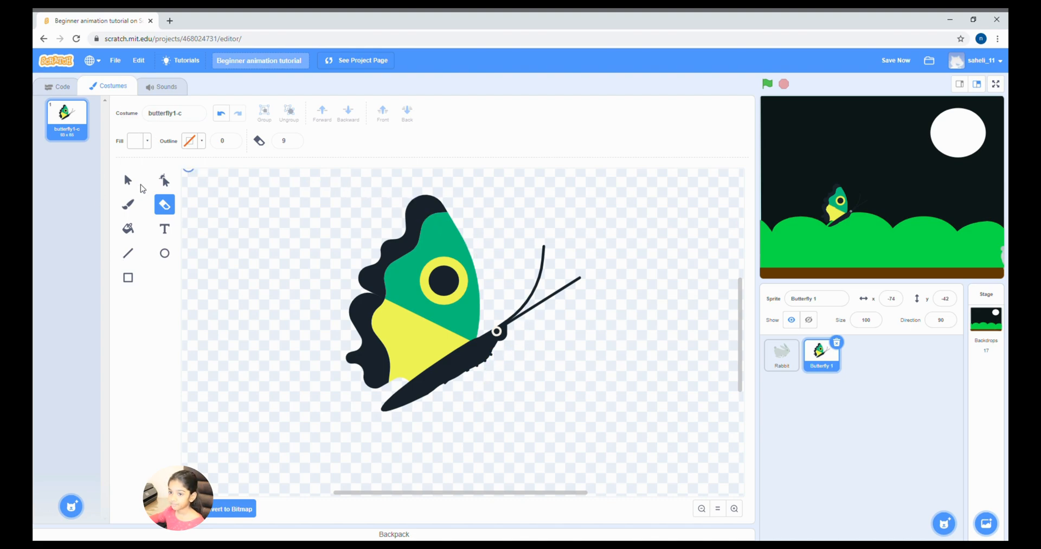
# Select the whole butterfly drawing, shrink it to less than half its size and save the project.
pyautogui.click(128, 180)
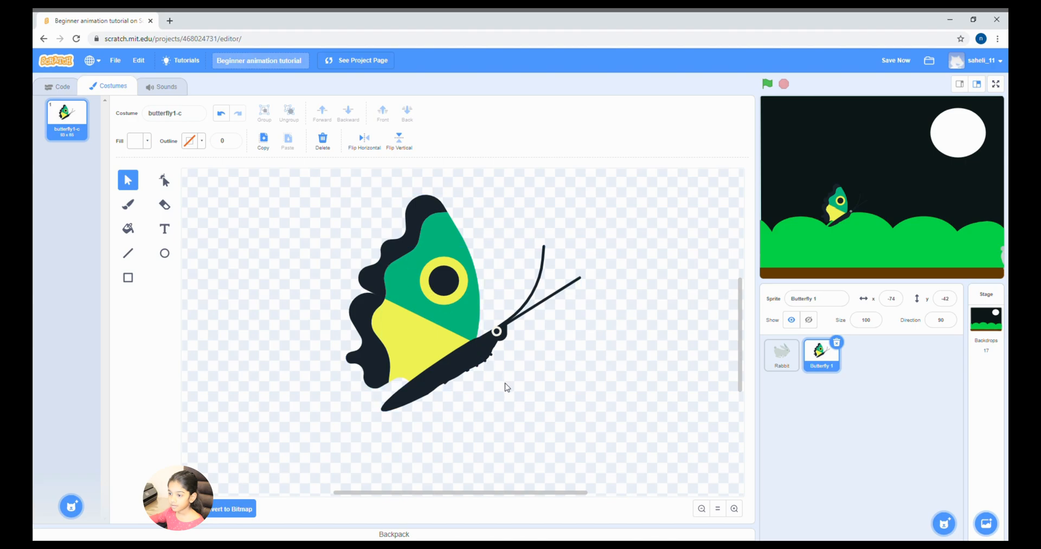
pyautogui.moveTo(308, 187); pyautogui.dragTo(603, 467)
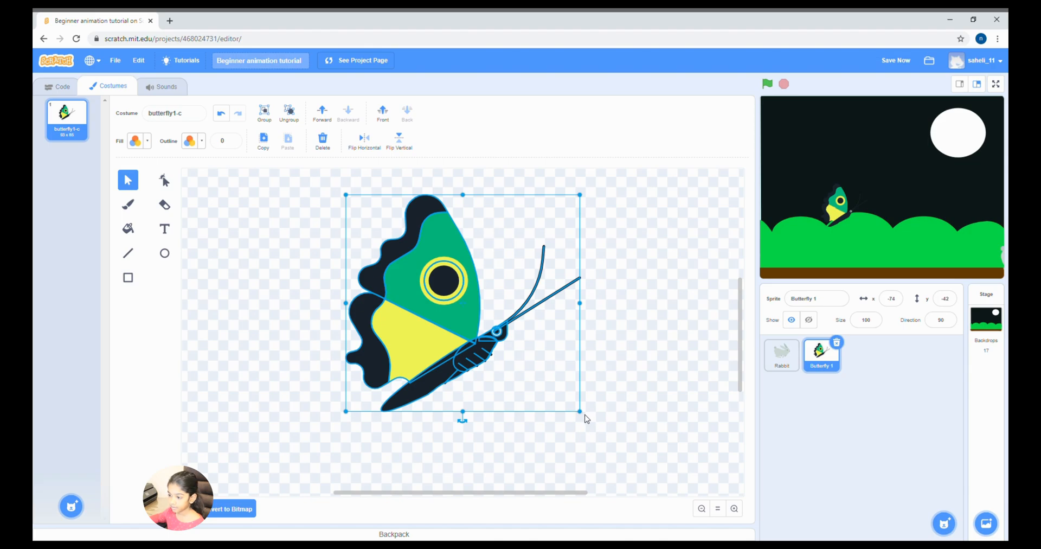
pyautogui.click(575, 408)
pyautogui.moveTo(229, 271); pyautogui.dragTo(443, 286)
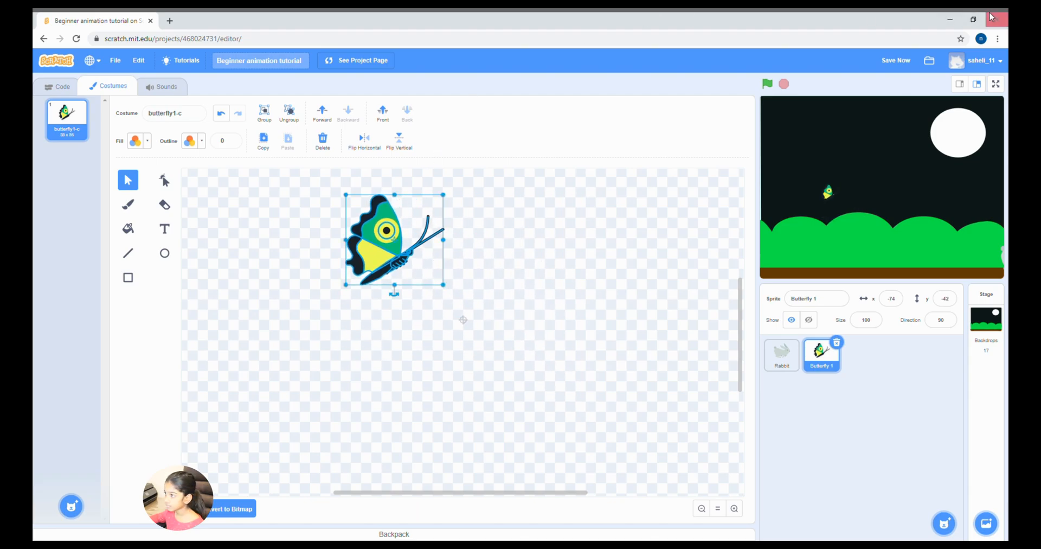
pyautogui.click(896, 60)
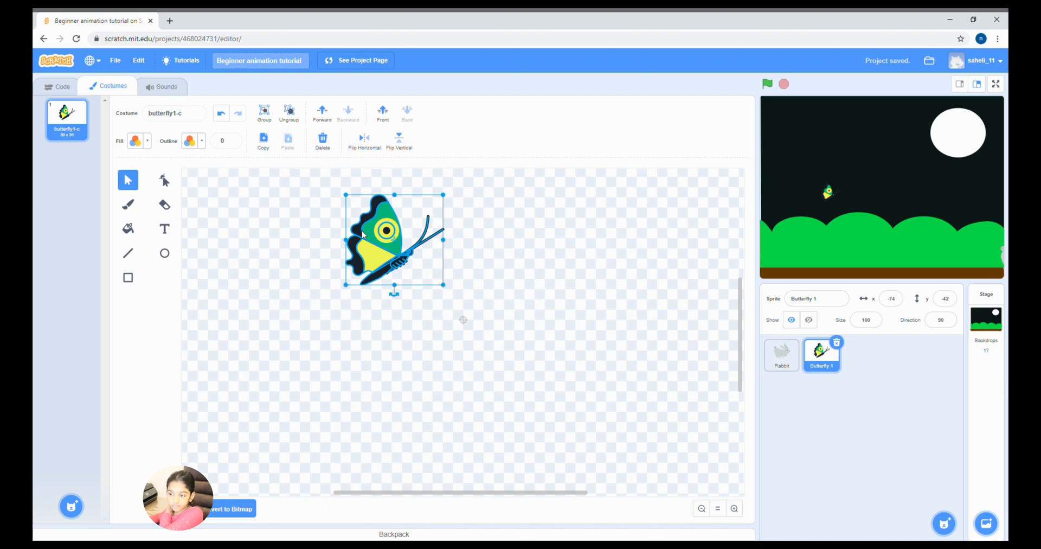
# Move the shrunken butterfly onto the centre of the costume canvas, return to its code and save the project.
pyautogui.moveTo(386, 251); pyautogui.dragTo(457, 330)
pyautogui.click(392, 310)
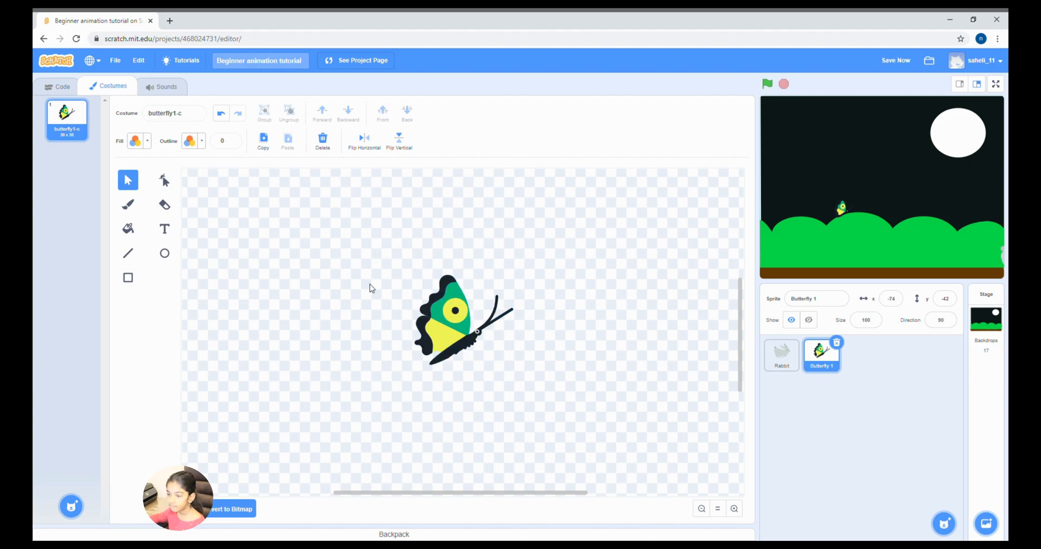
pyautogui.click(58, 86)
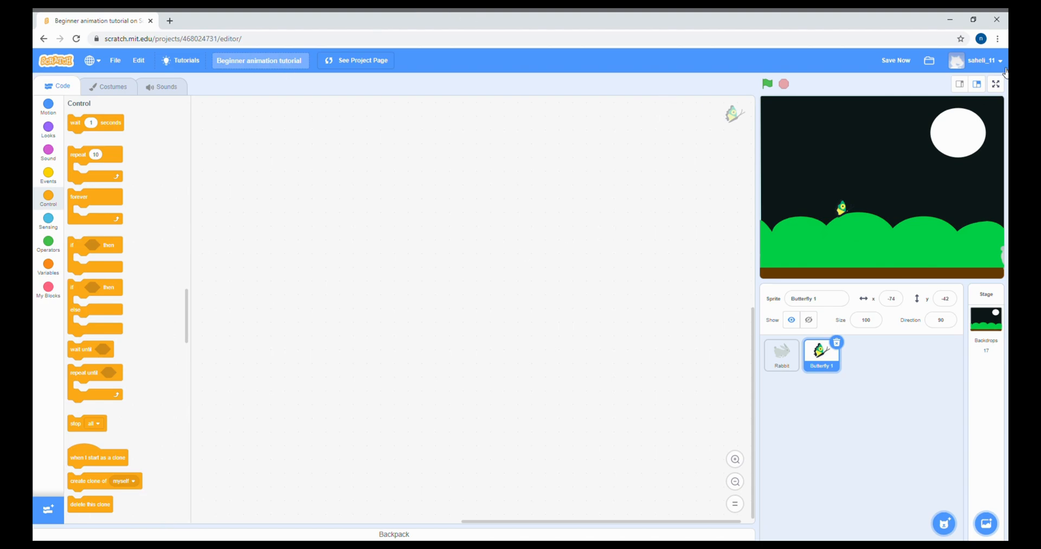
pyautogui.click(895, 61)
# Duplicate the Butterfly 1 sprite.
pyautogui.rightClick(821, 366)
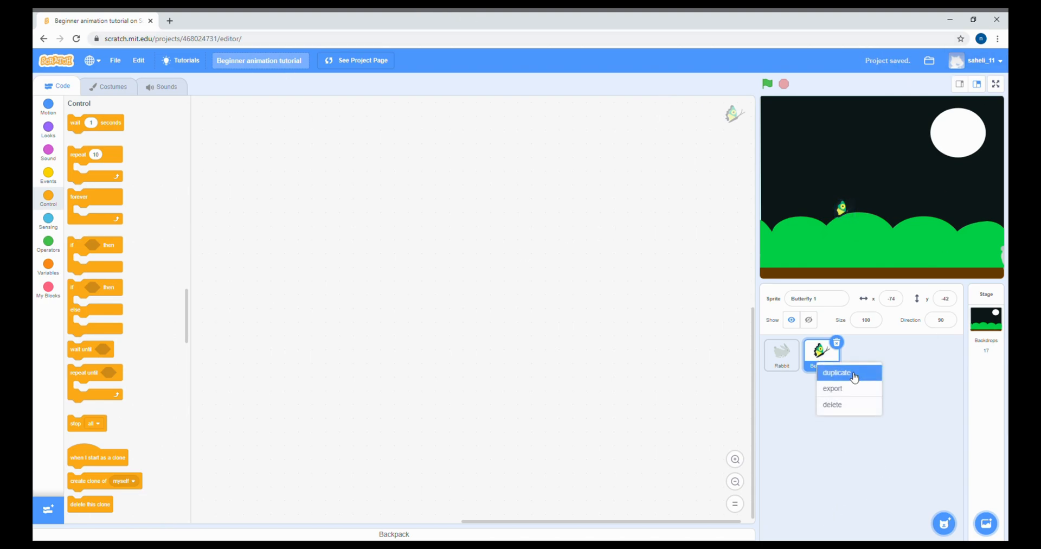
pyautogui.click(839, 372)
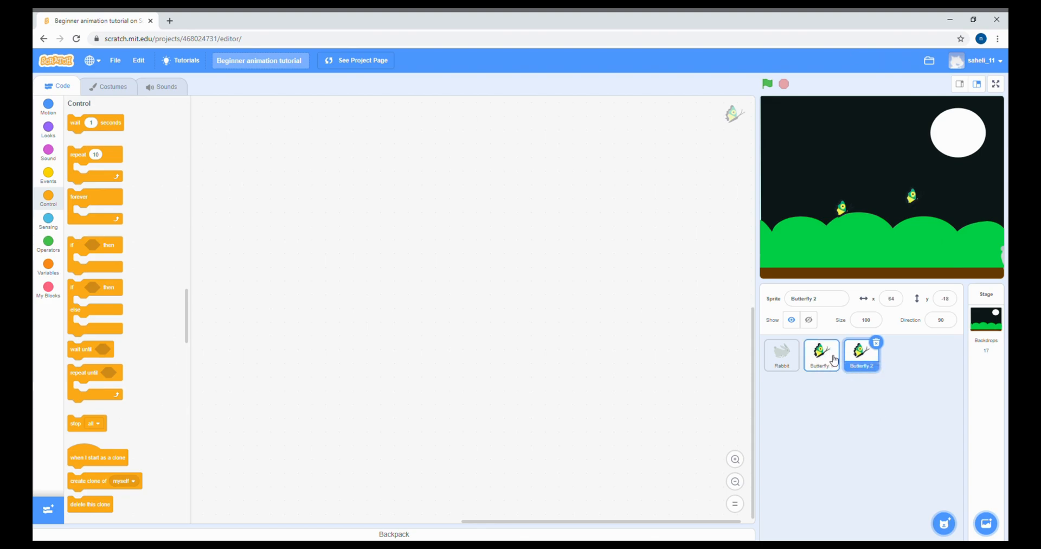
pyautogui.rightClick(834, 359)
pyautogui.click(925, 345)
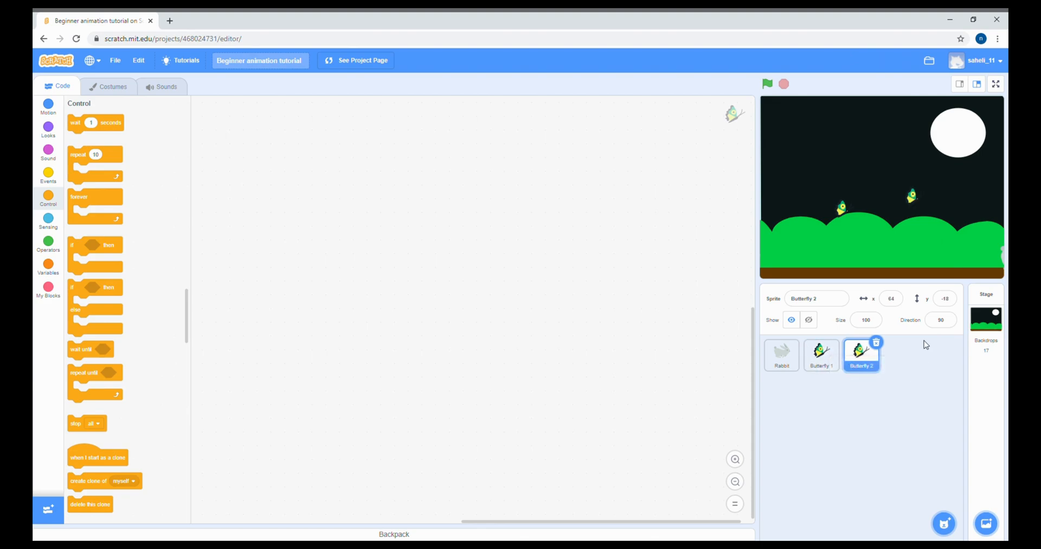
# Flip the whole butterfly horizontally in the Butterfly 2 sprite's costume.
pyautogui.click(108, 88)
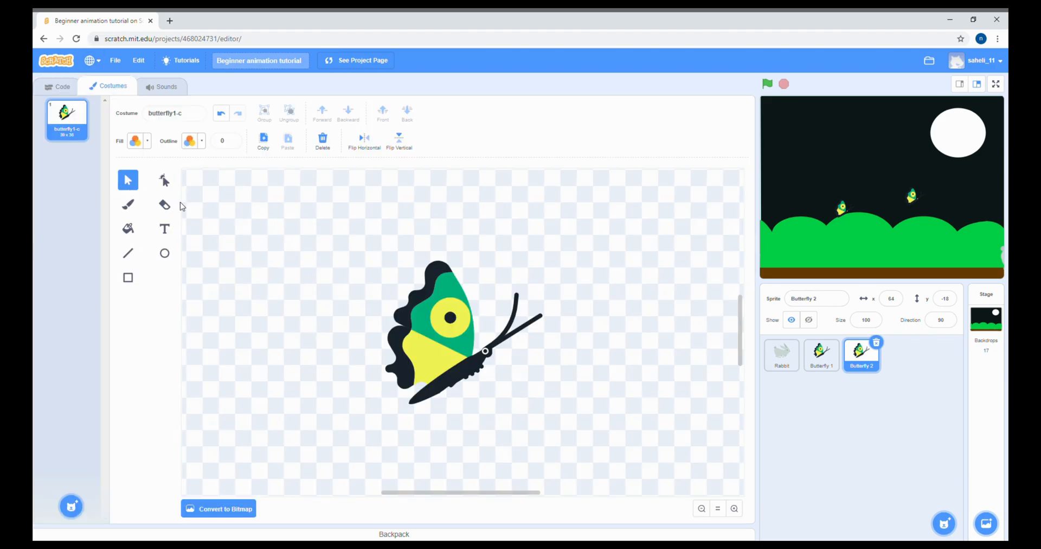
pyautogui.moveTo(301, 240); pyautogui.dragTo(664, 432)
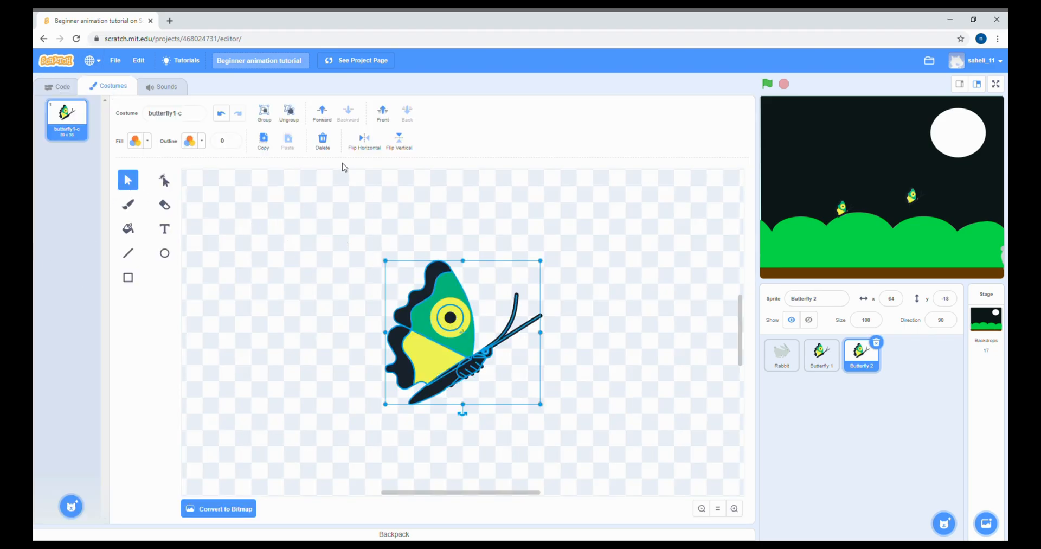
pyautogui.moveTo(332, 242); pyautogui.dragTo(676, 419)
pyautogui.click(368, 141)
pyautogui.click(559, 245)
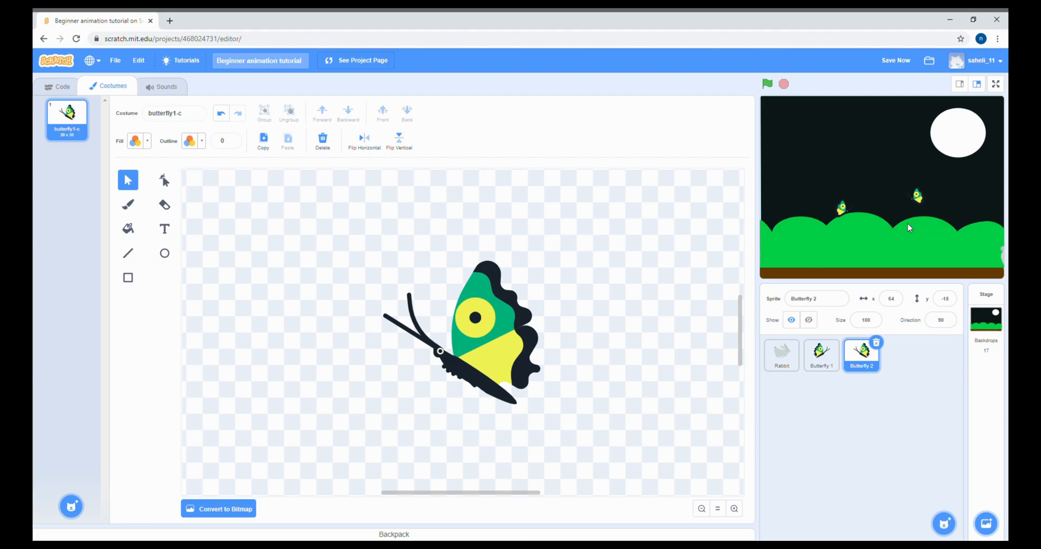
# Duplicate the butterfly1-c costume of the Butterfly 1 sprite.
pyautogui.click(824, 358)
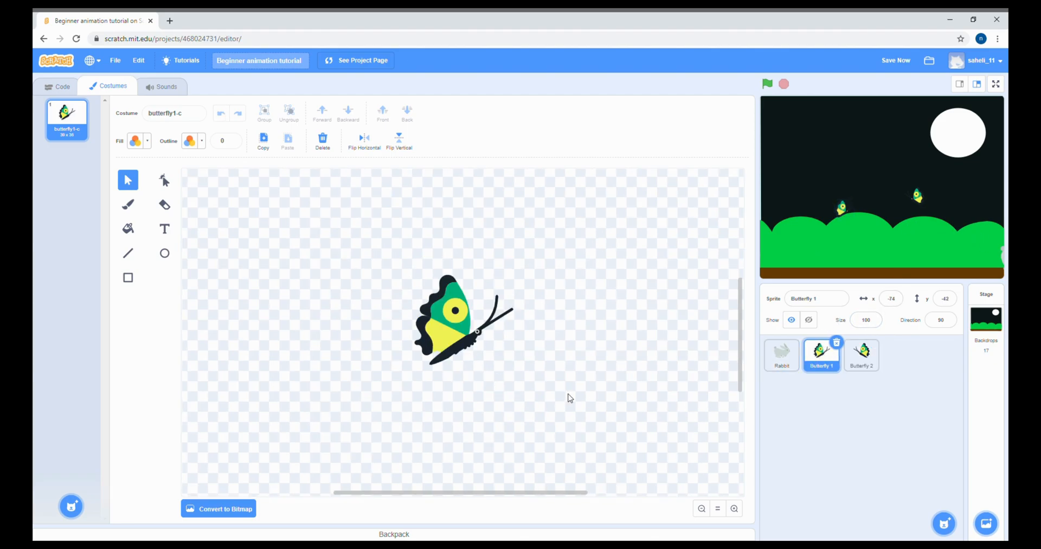
pyautogui.rightClick(81, 135)
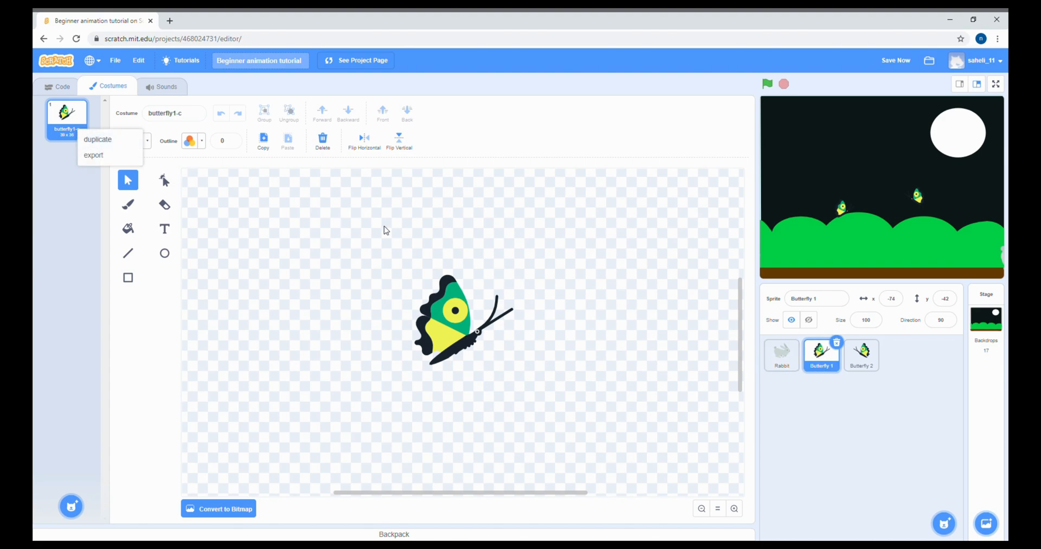
pyautogui.click(97, 139)
# Try placing a copied wing beside the butterfly's head in the butterfly1-c2 costume, and delete the extra wing.
pyautogui.click(442, 332)
pyautogui.click(323, 304)
pyautogui.click(442, 339)
pyautogui.moveTo(445, 342); pyautogui.dragTo(538, 277)
pyautogui.hotkey('ctrl', 'c')
pyautogui.hotkey('ctrl', 'v')
pyautogui.click(462, 328)
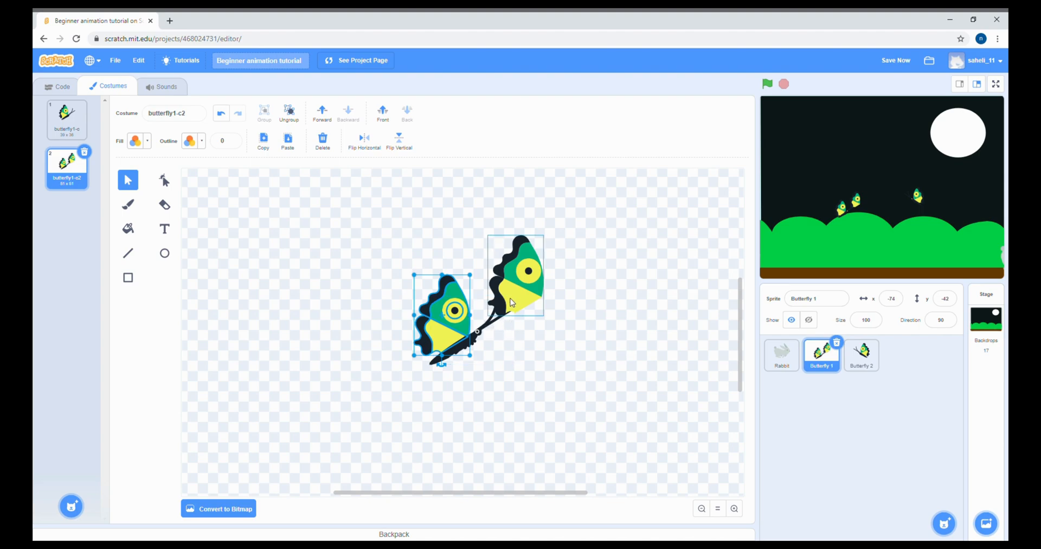
pyautogui.hotkey('ctrl', 'c')
pyautogui.hotkey('ctrl', 'v')
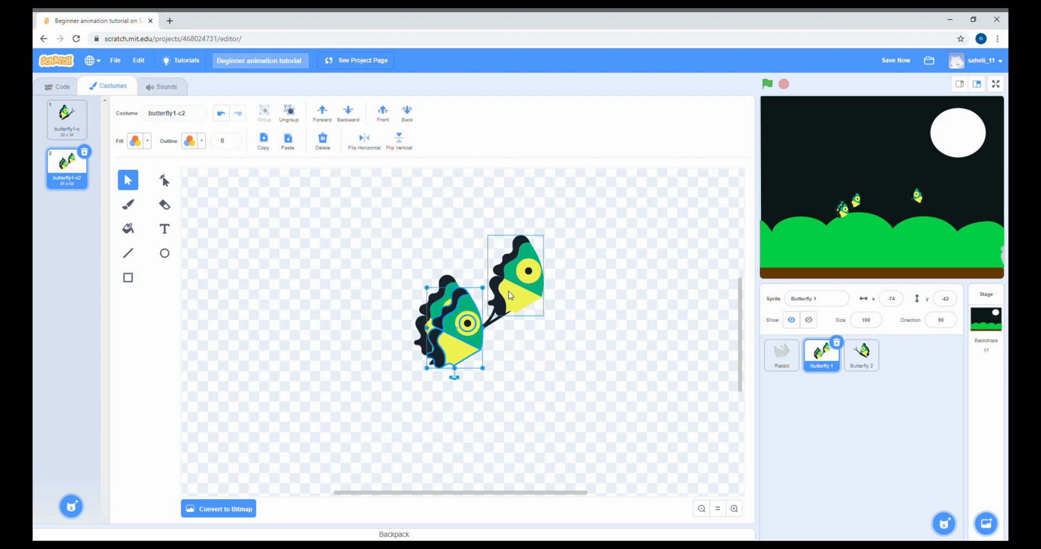
pyautogui.moveTo(448, 358); pyautogui.dragTo(509, 305)
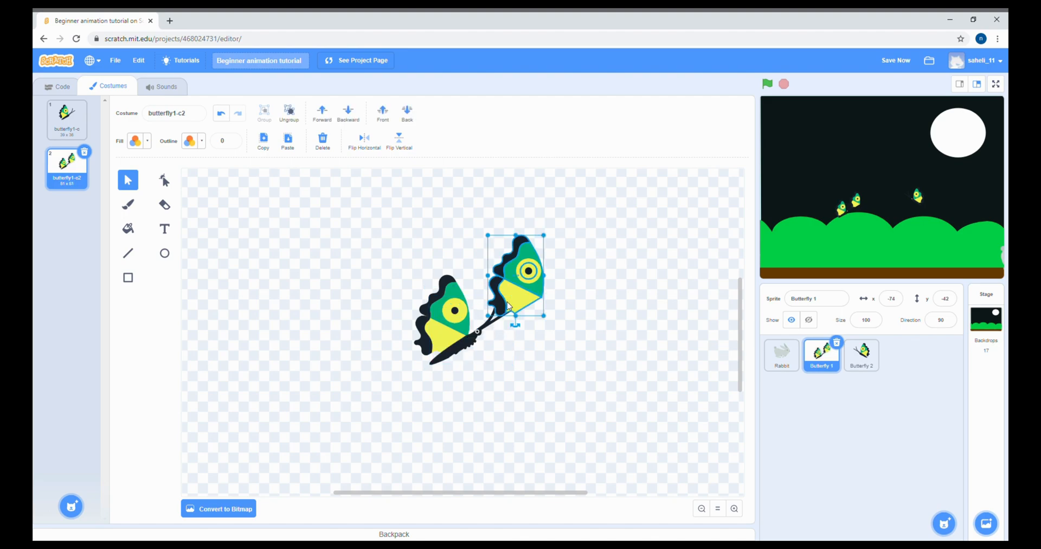
pyautogui.press('Delete')
# Paste a copy of the wing in the butterfly1-c2 costume and place it slightly right of the original, overlapping it.
pyautogui.click(451, 326)
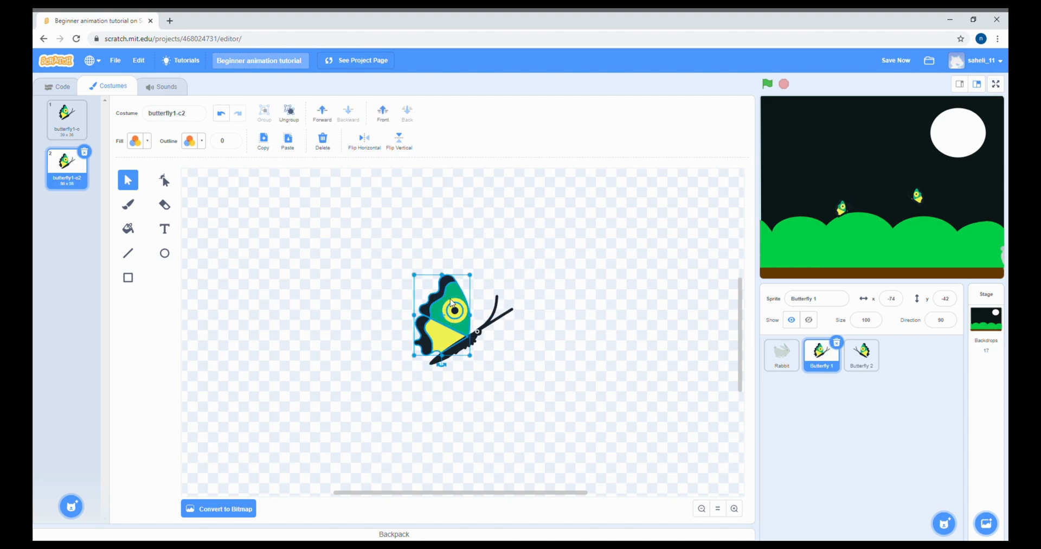
pyautogui.click(295, 146)
pyautogui.moveTo(476, 353)
pyautogui.mouseDown()
pyautogui.moveTo(475, 311)
pyautogui.moveTo(478, 337)
pyautogui.mouseUp()
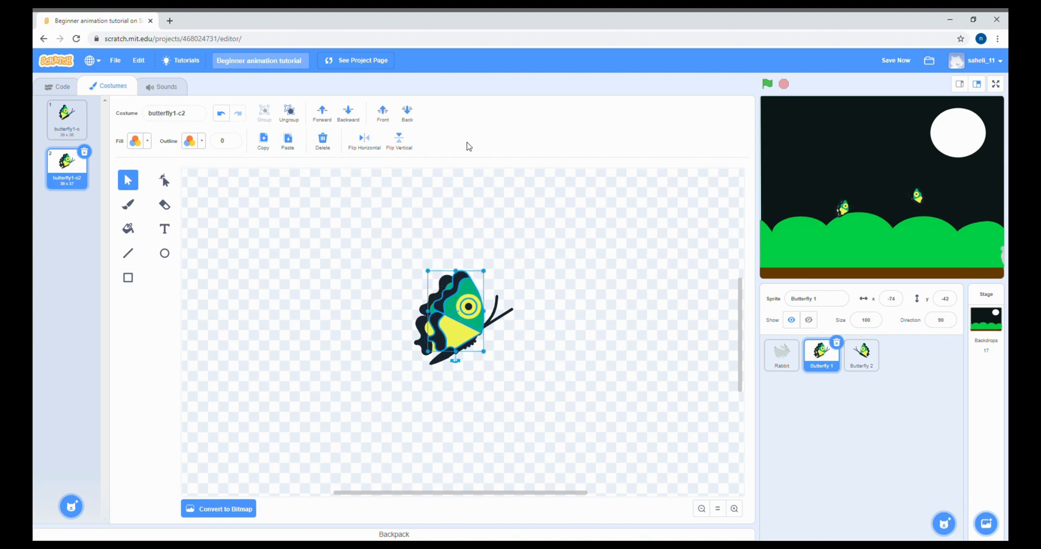
# Send the pasted wing to the back in the butterfly1-c2 costume and compare it with the original costume.
pyautogui.click(407, 113)
pyautogui.click(551, 284)
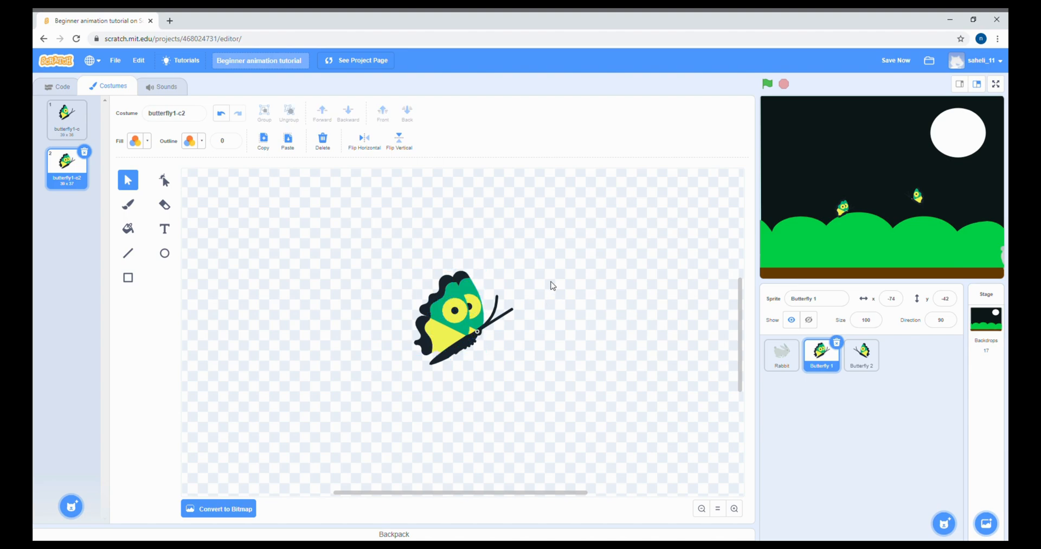
pyautogui.click(66, 118)
pyautogui.click(68, 162)
pyautogui.click(75, 128)
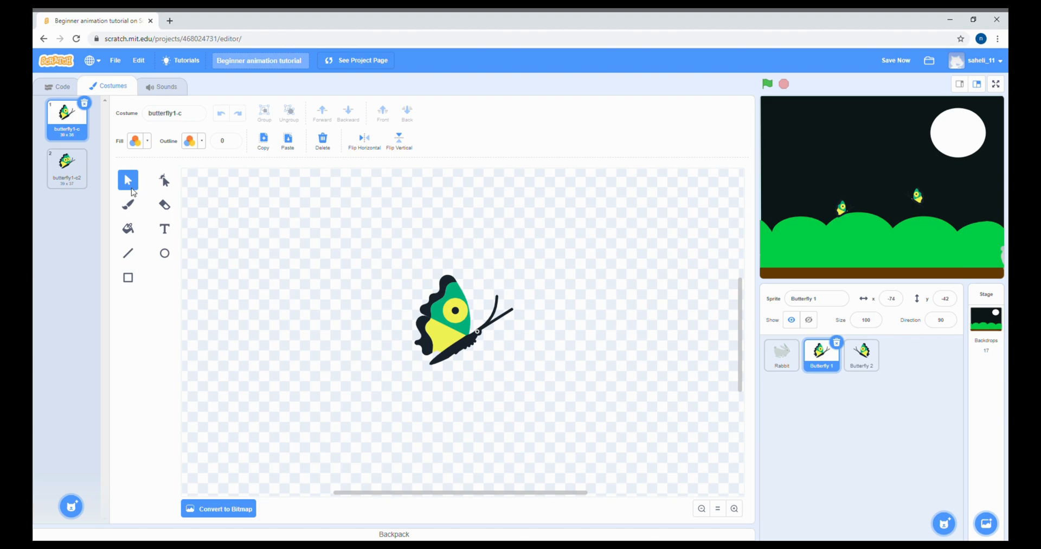
# Delete the original butterfly1-c costume and duplicate the two-winged butterfly1-c2 costume.
pyautogui.click(84, 104)
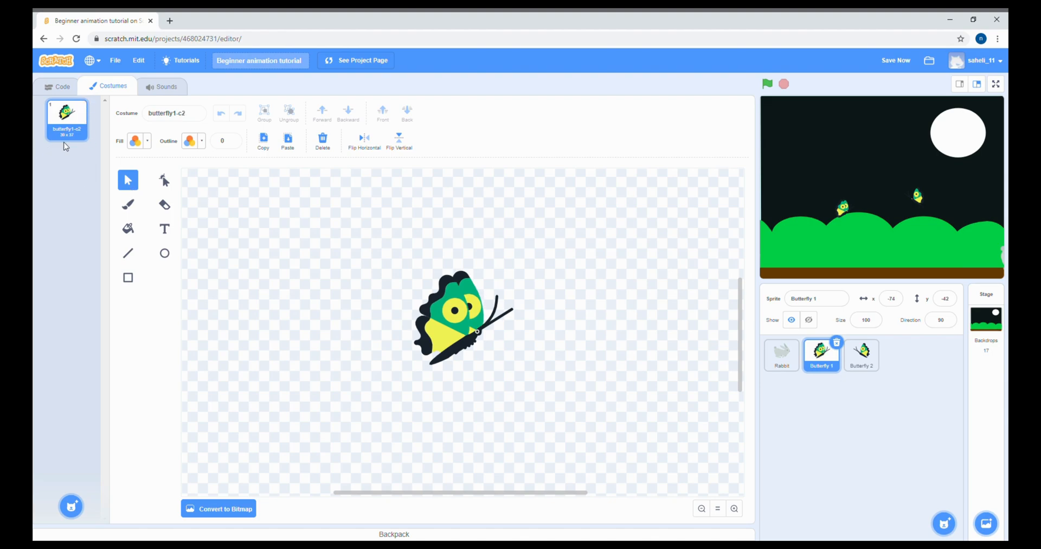
pyautogui.rightClick(67, 125)
pyautogui.click(71, 127)
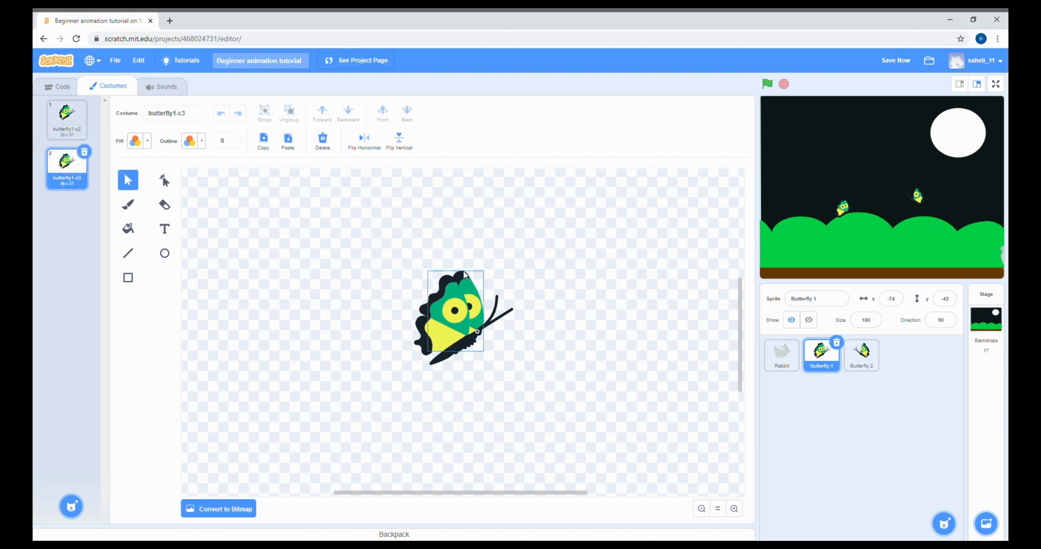
# Spread the wings apart in the butterfly1-c3 costume, moving the rear wing up and right and the front wing to the left.
pyautogui.click(67, 115)
pyautogui.moveTo(395, 272); pyautogui.dragTo(463, 362)
pyautogui.click(81, 170)
pyautogui.moveTo(378, 320); pyautogui.dragTo(450, 366)
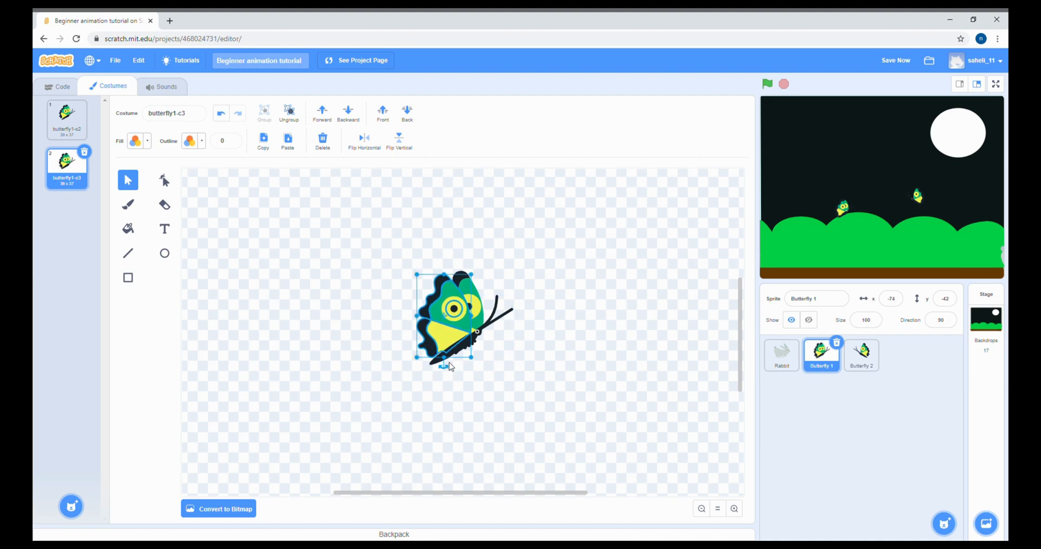
pyautogui.moveTo(440, 329); pyautogui.dragTo(452, 320)
pyautogui.click(65, 120)
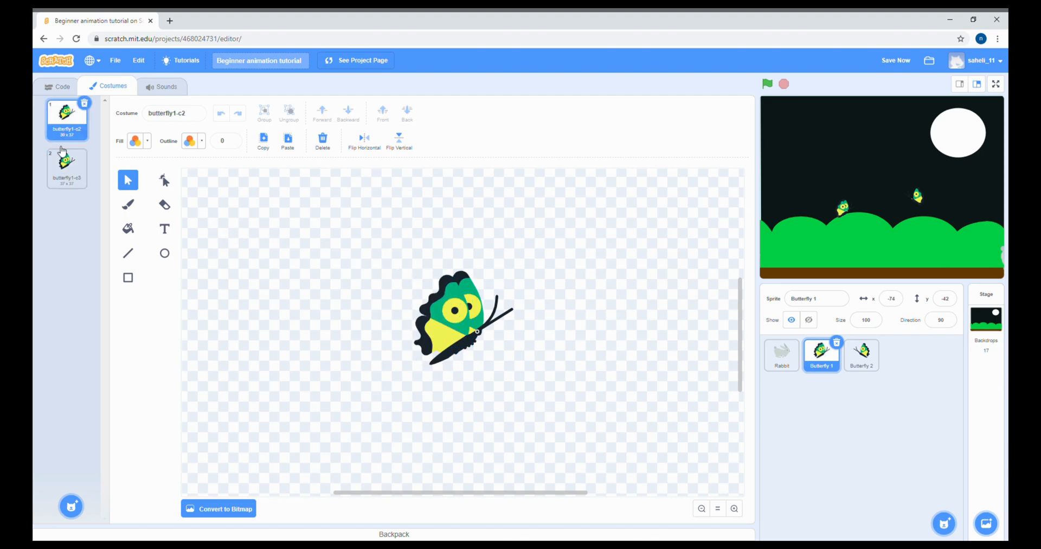
pyautogui.click(64, 173)
pyautogui.moveTo(463, 303); pyautogui.dragTo(483, 296)
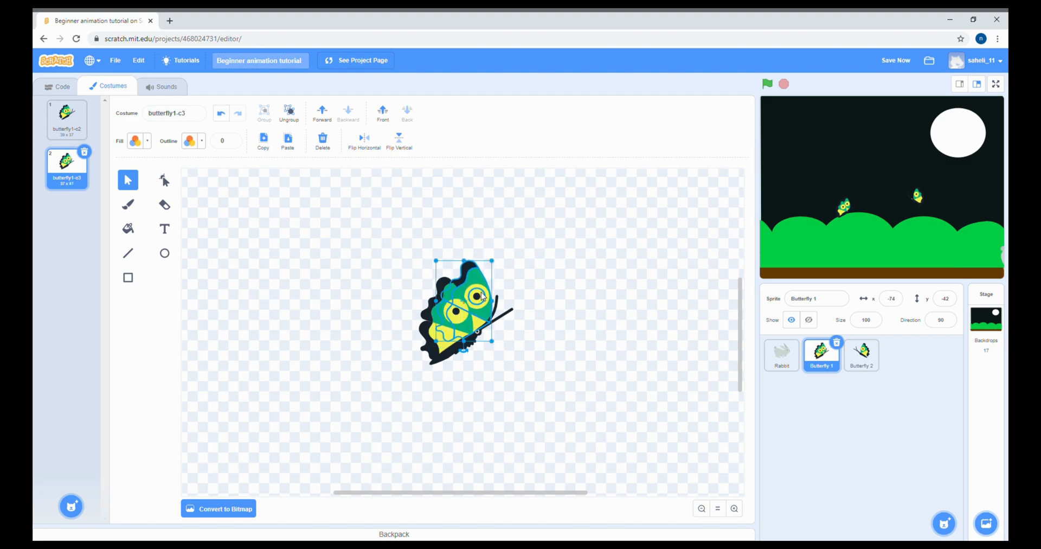
pyautogui.moveTo(454, 339); pyautogui.dragTo(448, 345)
pyautogui.click(580, 341)
pyautogui.click(64, 113)
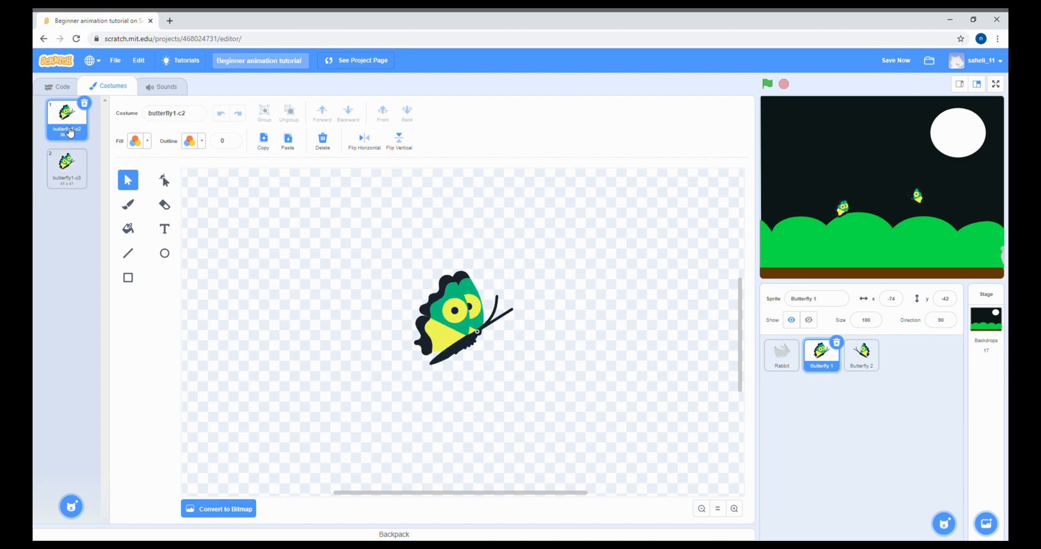
pyautogui.click(67, 159)
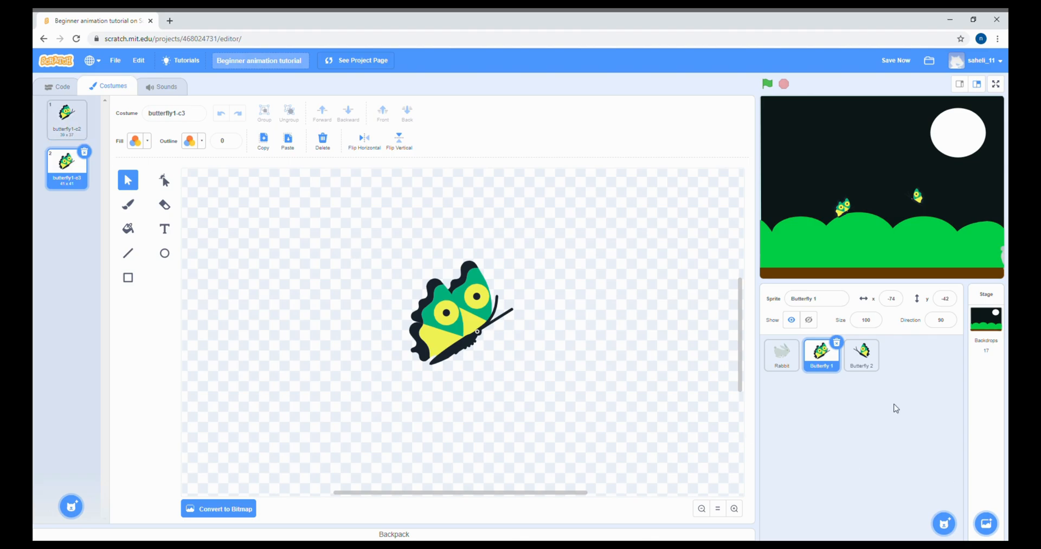
# Replace the old Butterfly 2 sprite with a fresh duplicate of Butterfly 1.
pyautogui.click(862, 355)
pyautogui.click(876, 343)
pyautogui.rightClick(820, 357)
pyautogui.click(836, 363)
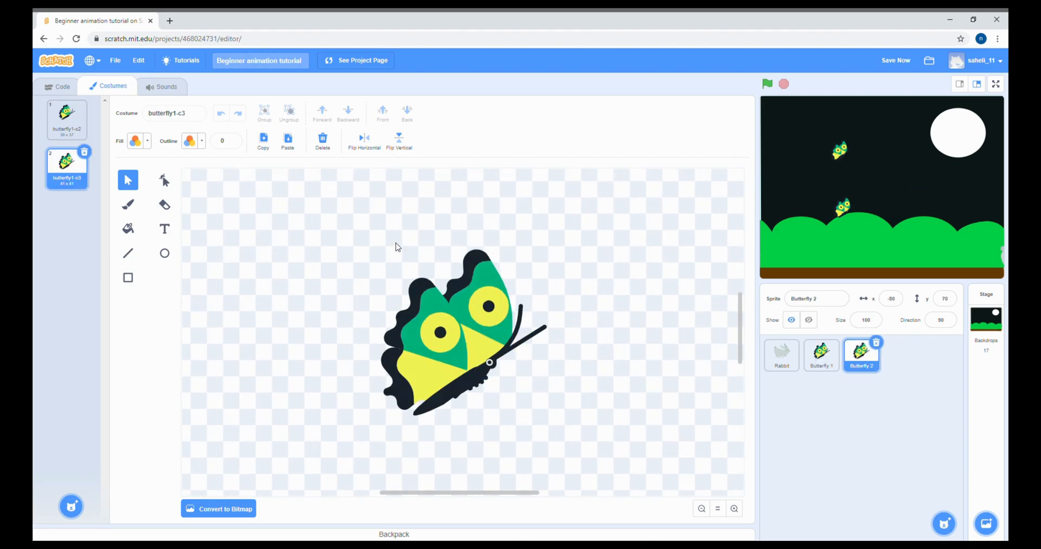
# Flip the whole butterfly horizontally in both costumes of Butterfly 2, and save the project.
pyautogui.hotkey('ctrl', 'a')
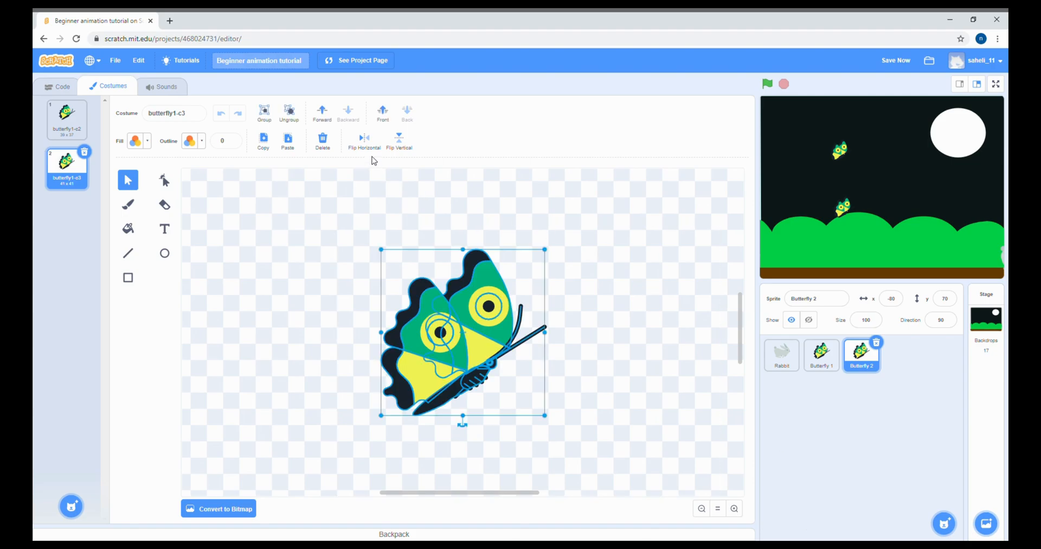
pyautogui.click(364, 139)
pyautogui.click(66, 118)
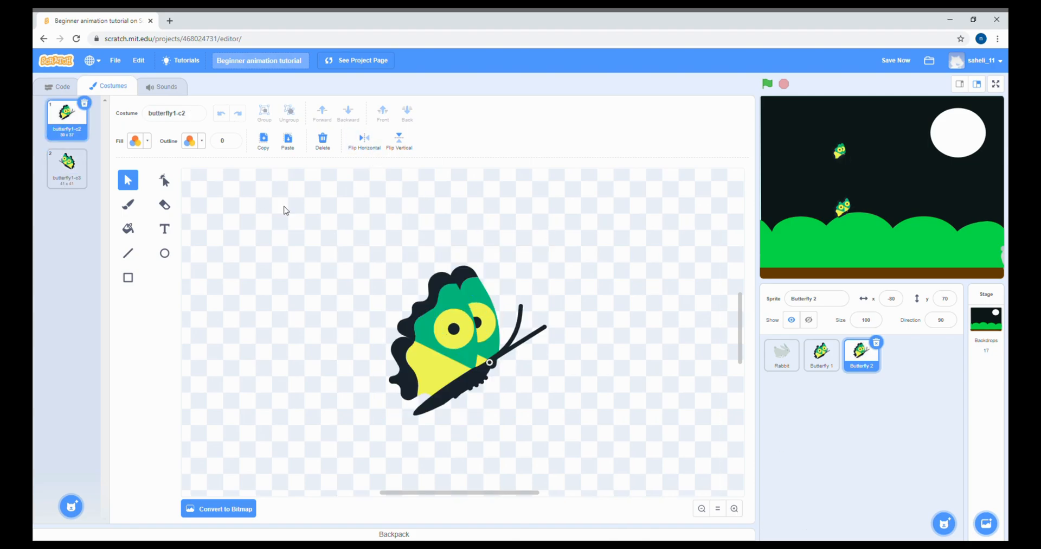
pyautogui.hotkey('ctrl', 'a')
pyautogui.click(362, 139)
pyautogui.click(620, 280)
pyautogui.click(904, 62)
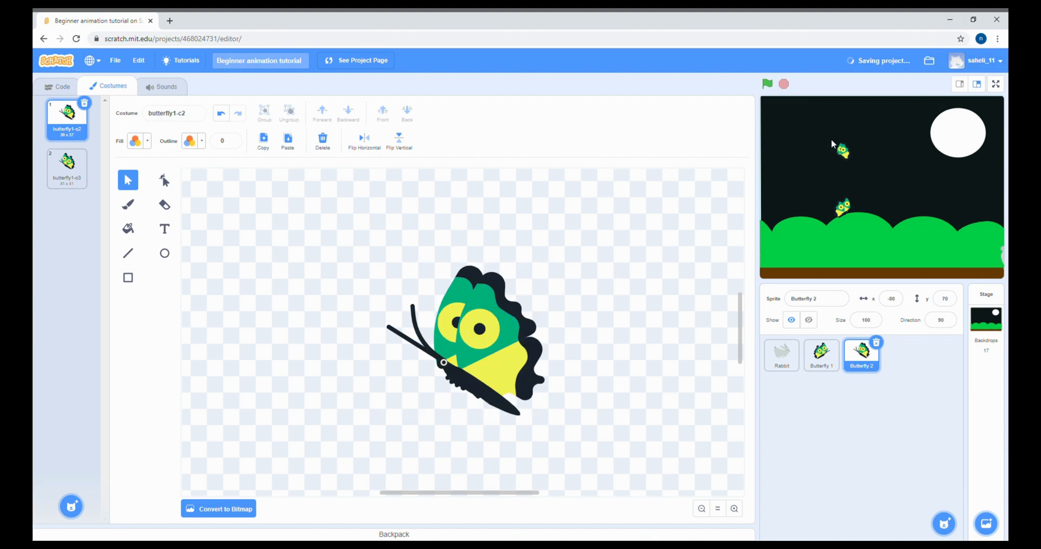
# Place Butterfly 2 at about x 130, y 27 below the moon and Butterfly 1 at about x -104, y 78, and save.
pyautogui.moveTo(847, 154); pyautogui.dragTo(953, 176)
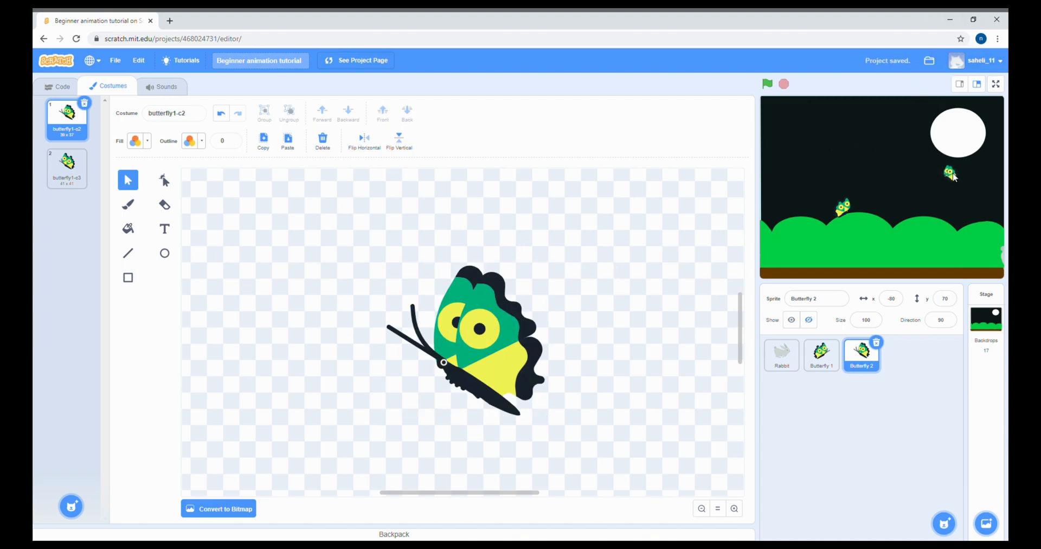
pyautogui.moveTo(848, 213); pyautogui.dragTo(831, 148)
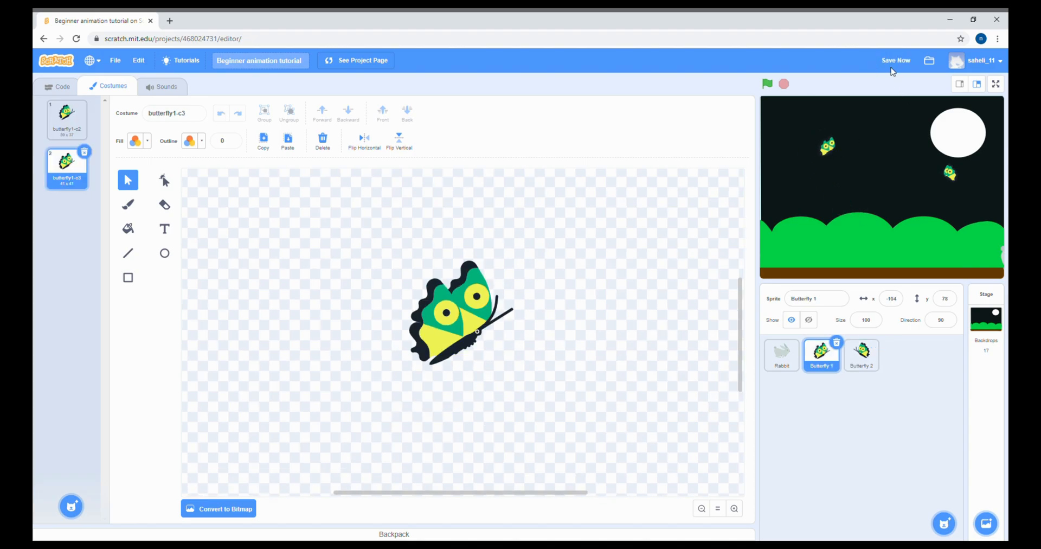
pyautogui.click(908, 64)
# Start a green-flag script for Butterfly 1 that switches its costume to butterfly1-c2.
pyautogui.click(57, 86)
pyautogui.click(50, 176)
pyautogui.moveTo(92, 140); pyautogui.dragTo(271, 151)
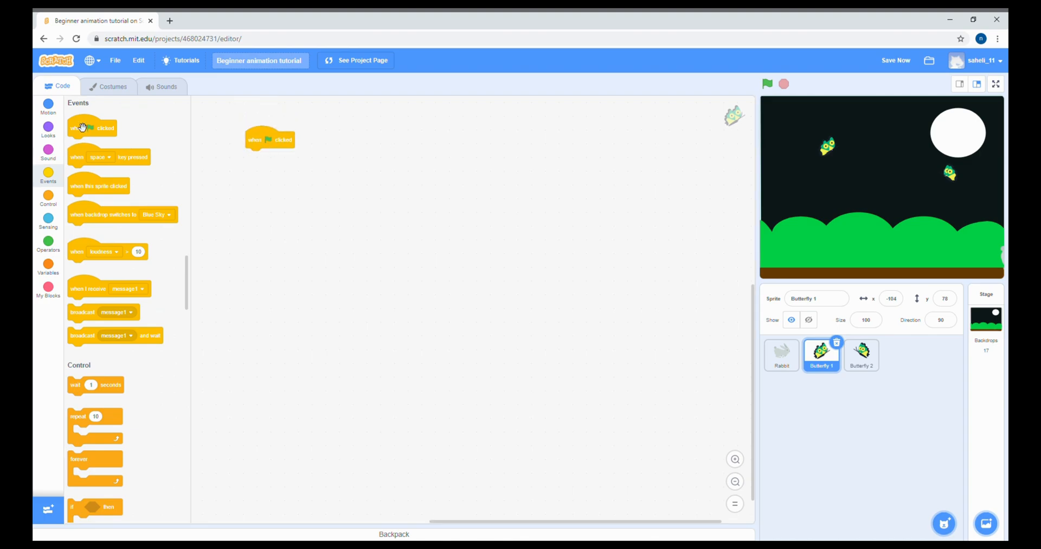
pyautogui.click(49, 131)
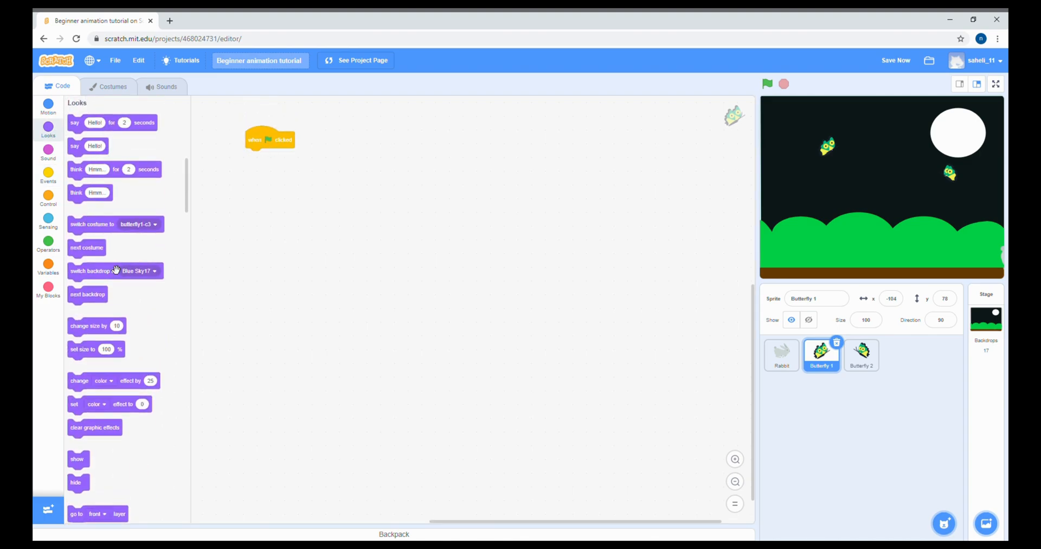
pyautogui.moveTo(121, 228); pyautogui.dragTo(277, 170)
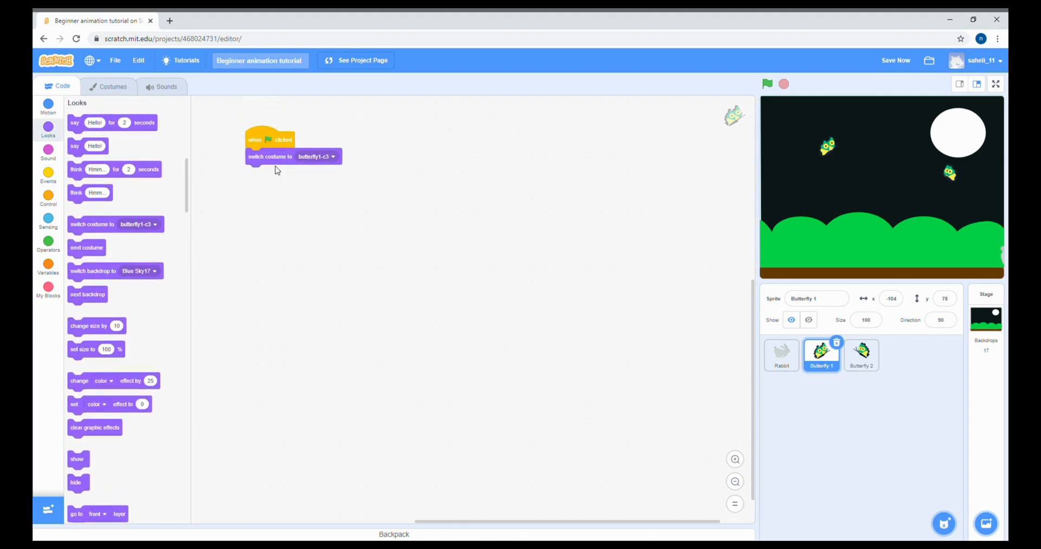
pyautogui.click(107, 87)
pyautogui.click(67, 102)
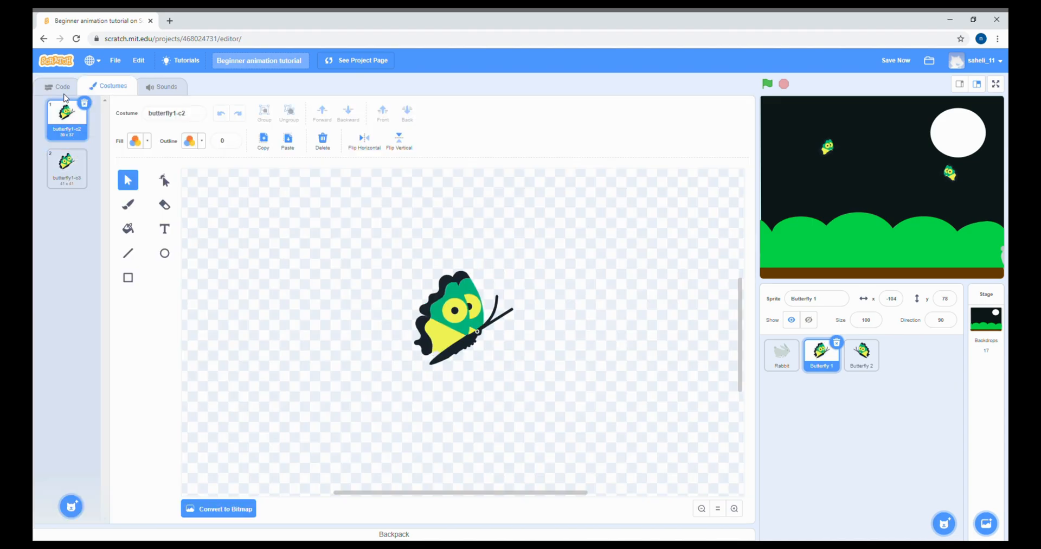
pyautogui.click(70, 87)
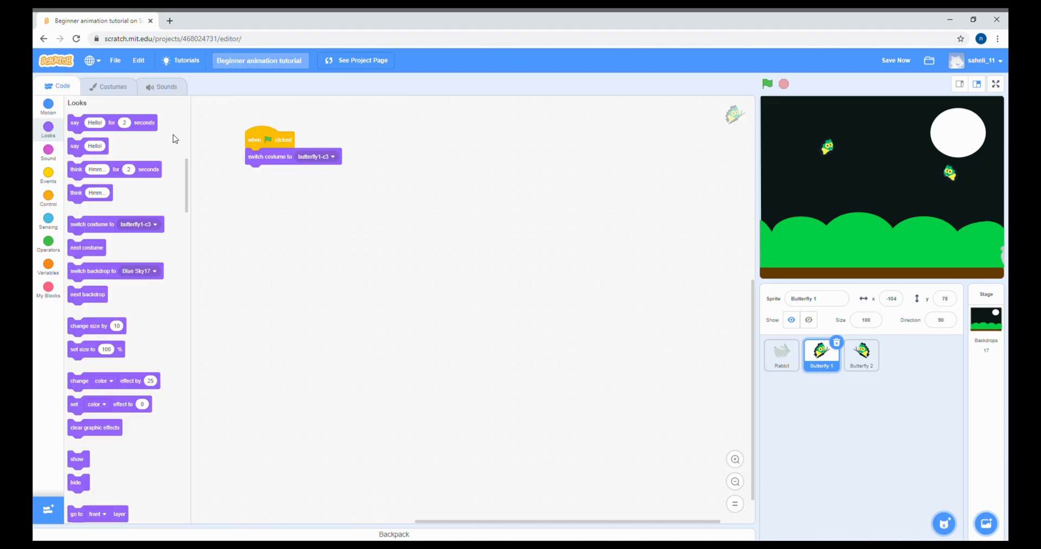
pyautogui.click(331, 162)
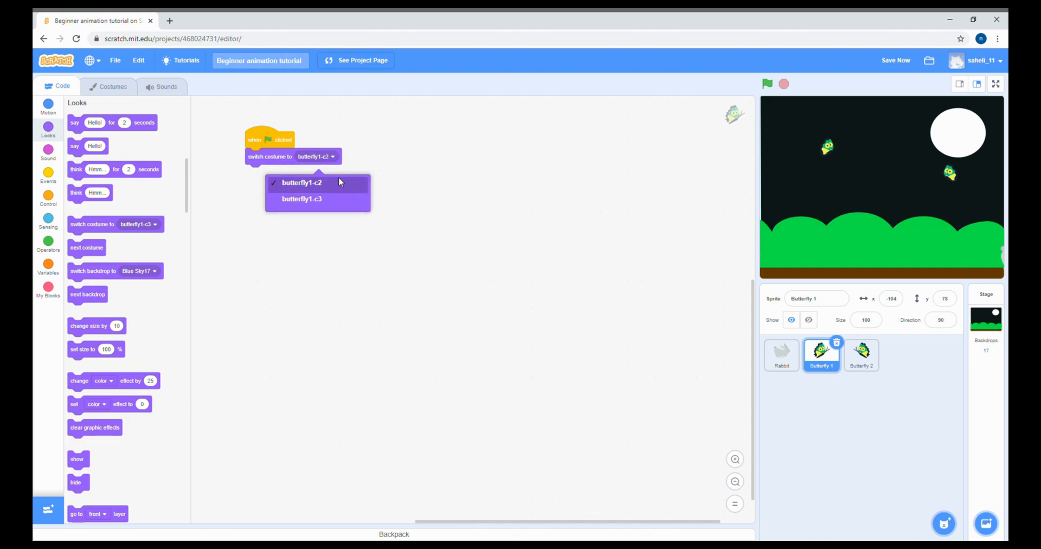
pyautogui.click(338, 177)
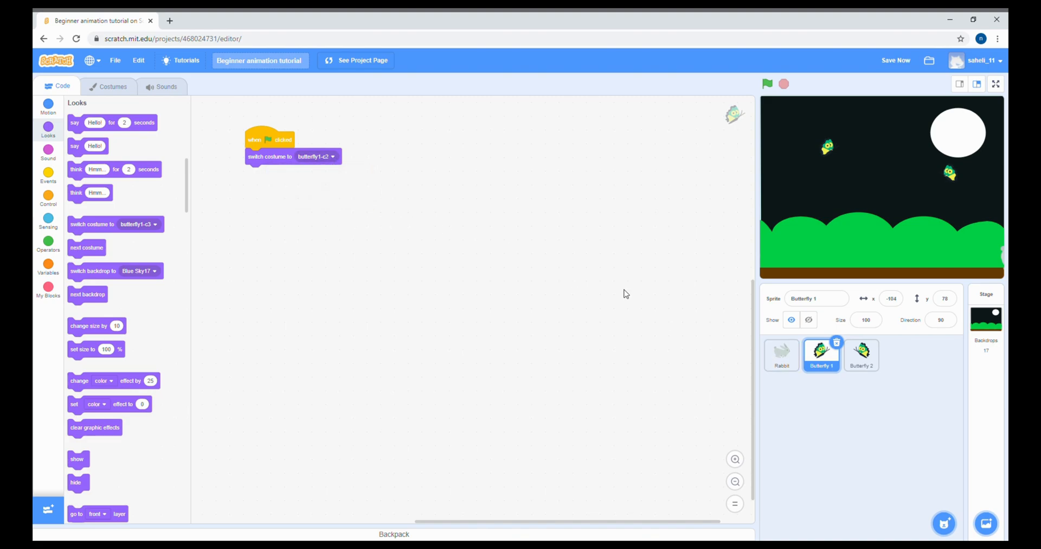
# Give Butterfly 2 a green-flag script that switches its costume to butterfly1-c2, and save the project.
pyautogui.click(862, 356)
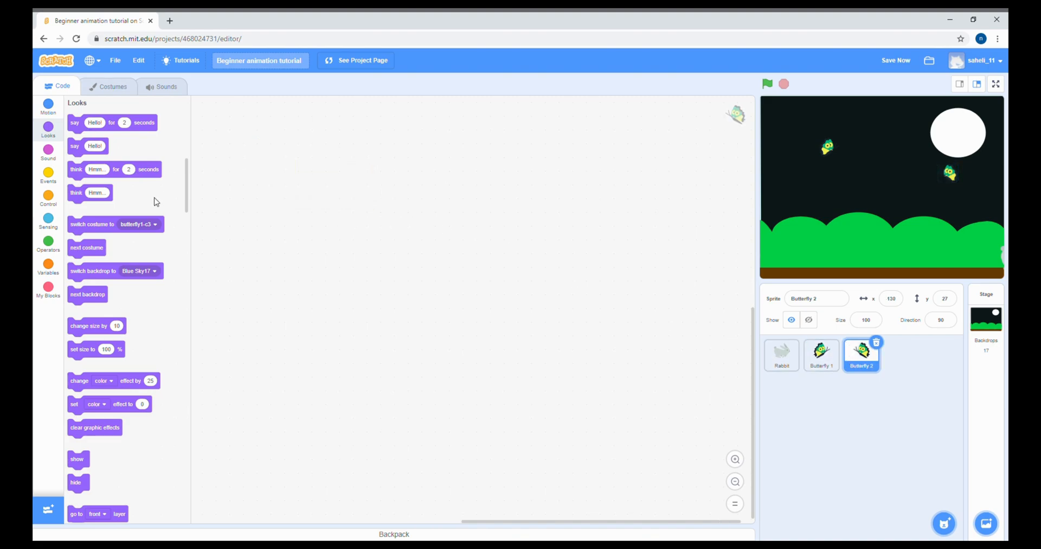
pyautogui.click(49, 172)
pyautogui.moveTo(146, 156); pyautogui.dragTo(247, 142)
pyautogui.click(48, 129)
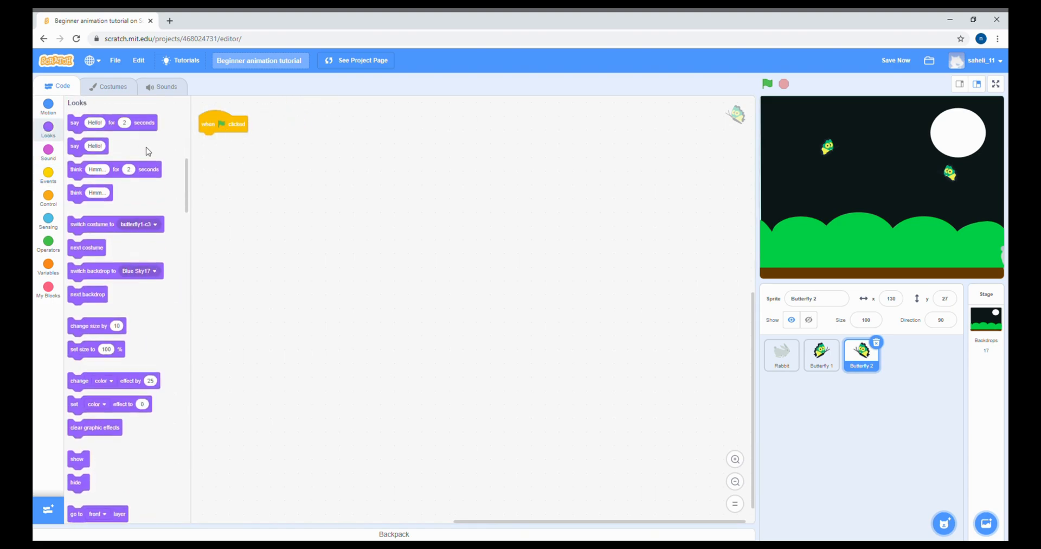
pyautogui.click(97, 85)
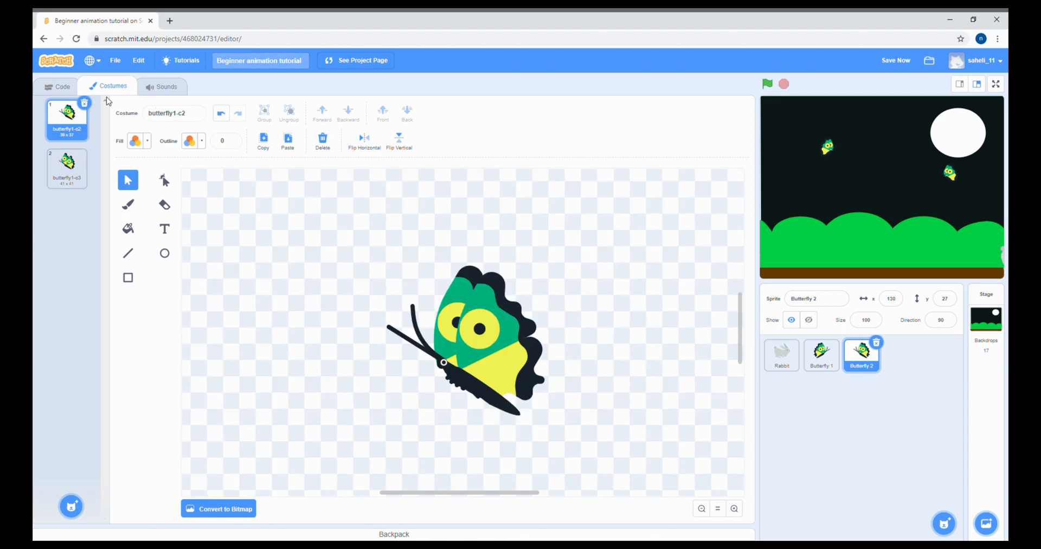
pyautogui.click(59, 87)
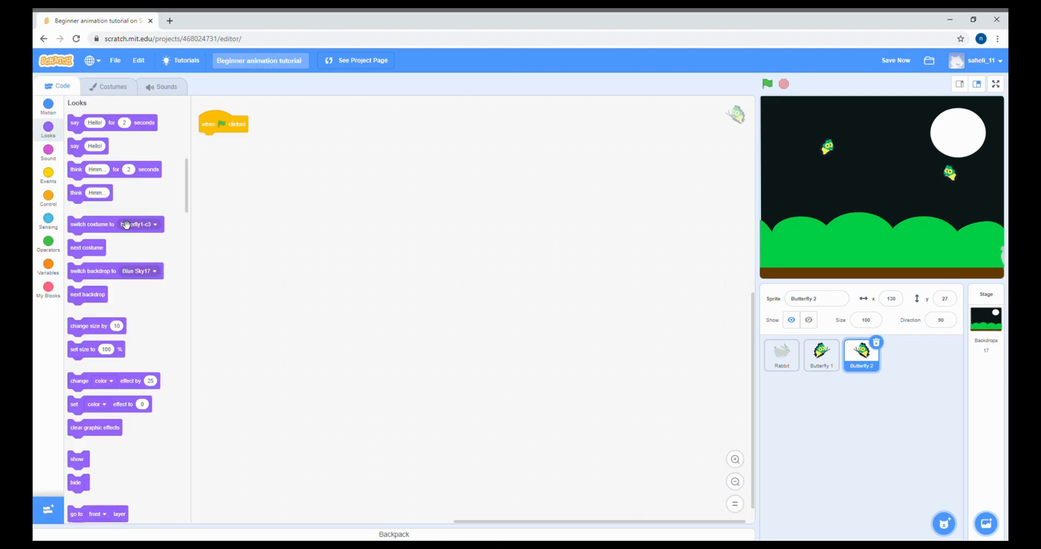
pyautogui.moveTo(119, 233); pyautogui.dragTo(249, 146)
pyautogui.click(271, 142)
pyautogui.click(279, 166)
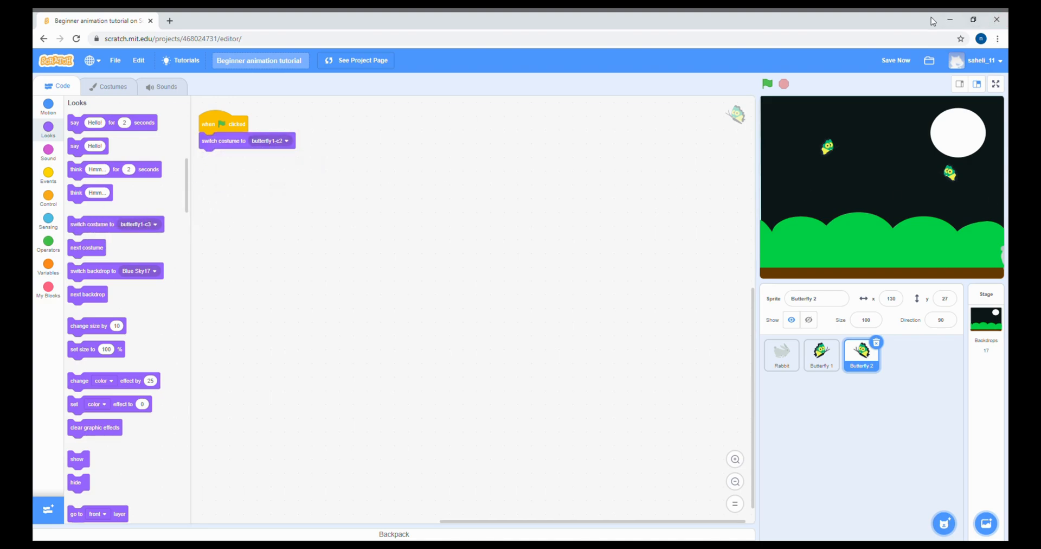
pyautogui.click(905, 64)
# Move Butterfly 1 to the stage's left edge and append a go to x: -230 y: 69 block to its script.
pyautogui.click(823, 353)
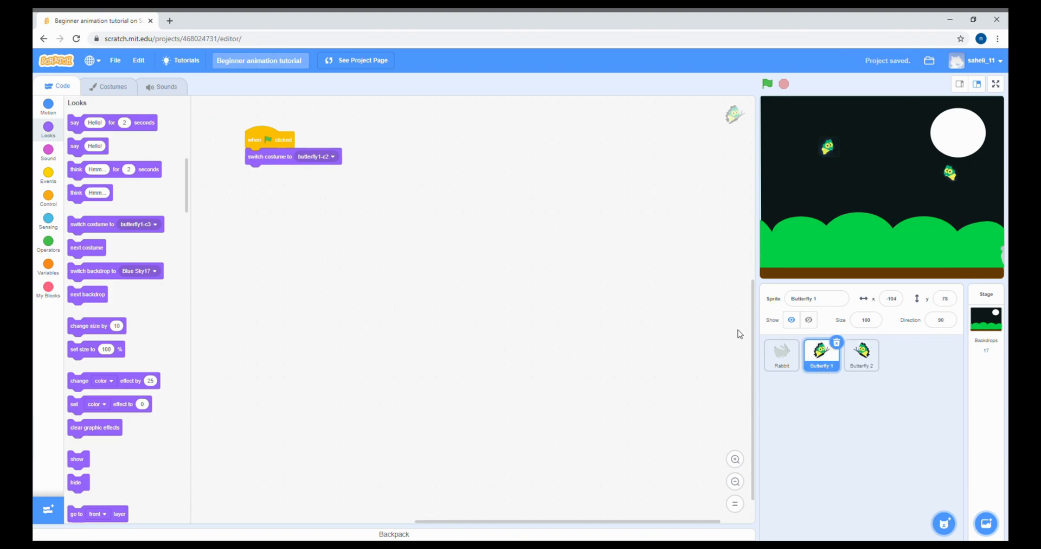
pyautogui.click(48, 175)
pyautogui.click(48, 106)
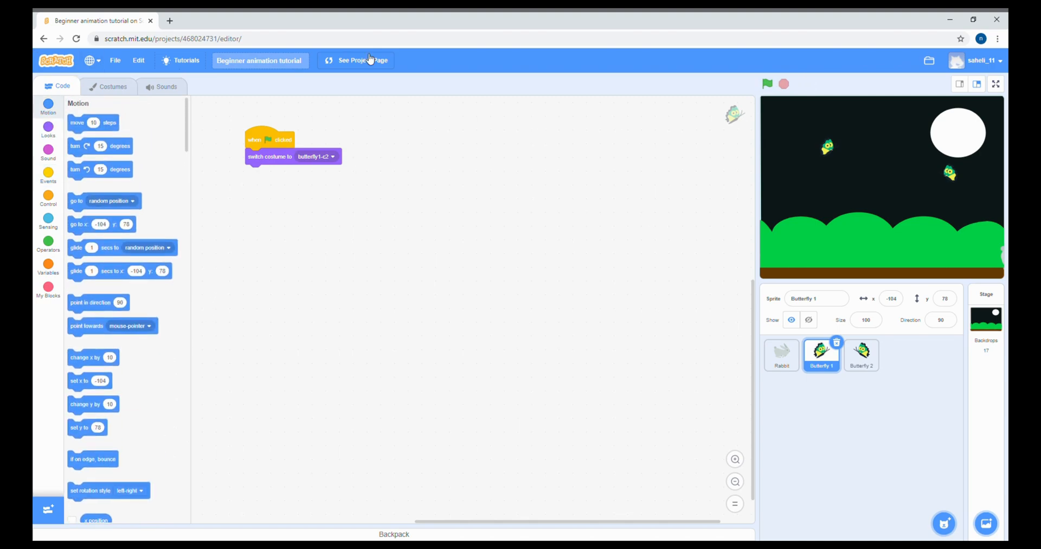
pyautogui.moveTo(828, 153); pyautogui.dragTo(766, 158)
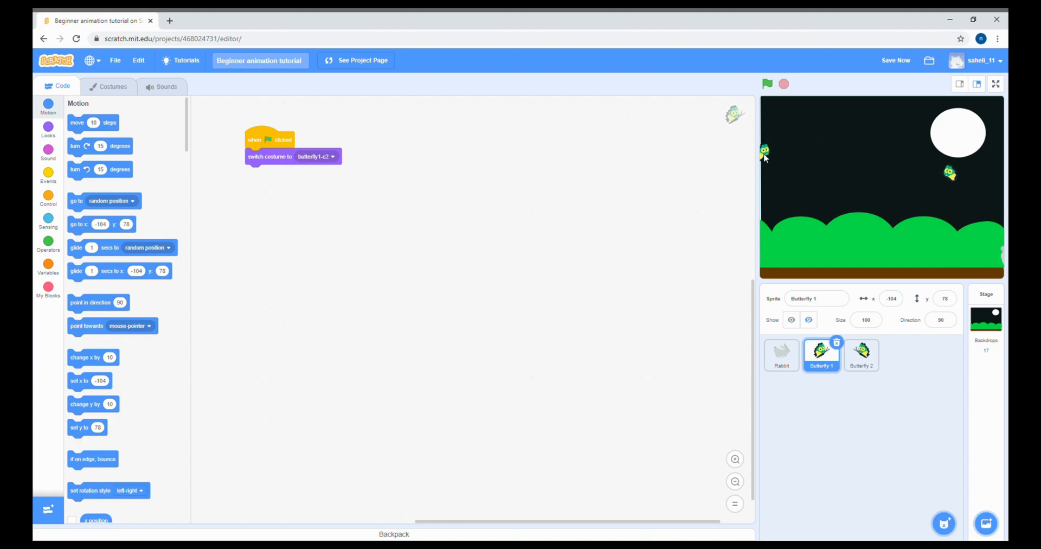
pyautogui.click(903, 63)
pyautogui.moveTo(82, 226); pyautogui.dragTo(258, 175)
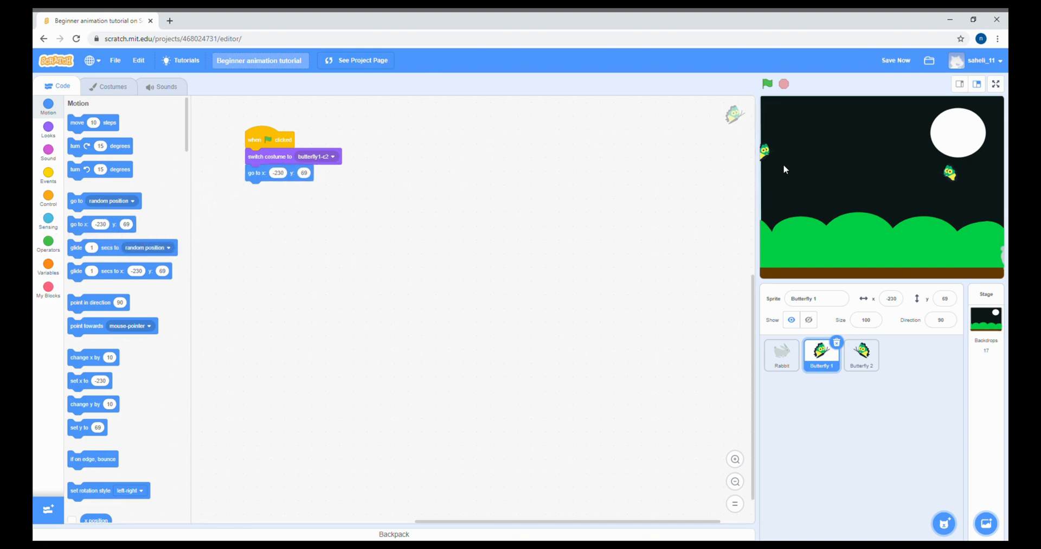
# Move Butterfly 2 near the stage's right edge, append a go to x: 213 y: -10 block to its script, and save.
pyautogui.click(858, 364)
pyautogui.moveTo(953, 175); pyautogui.dragTo(994, 196)
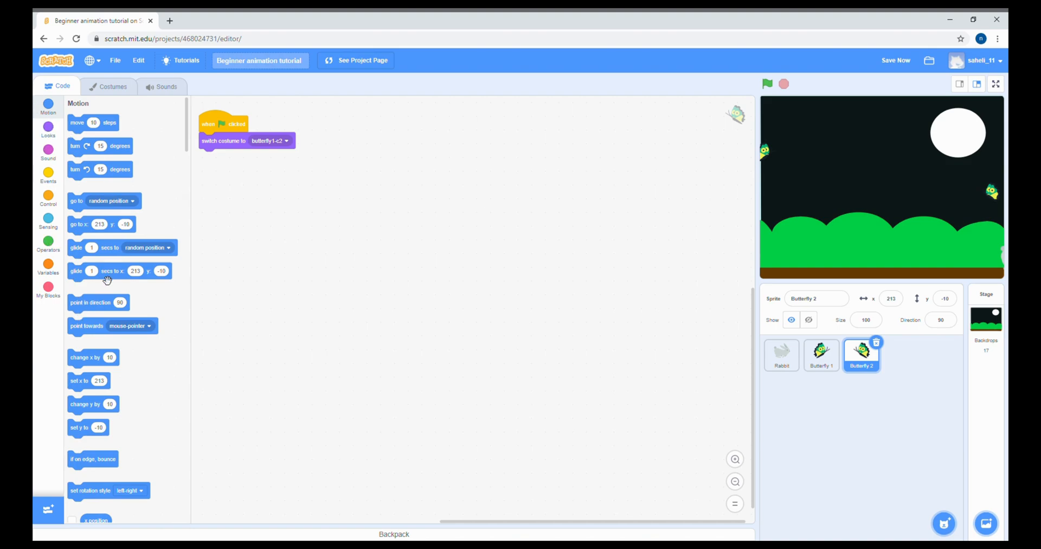
pyautogui.moveTo(91, 229); pyautogui.dragTo(222, 162)
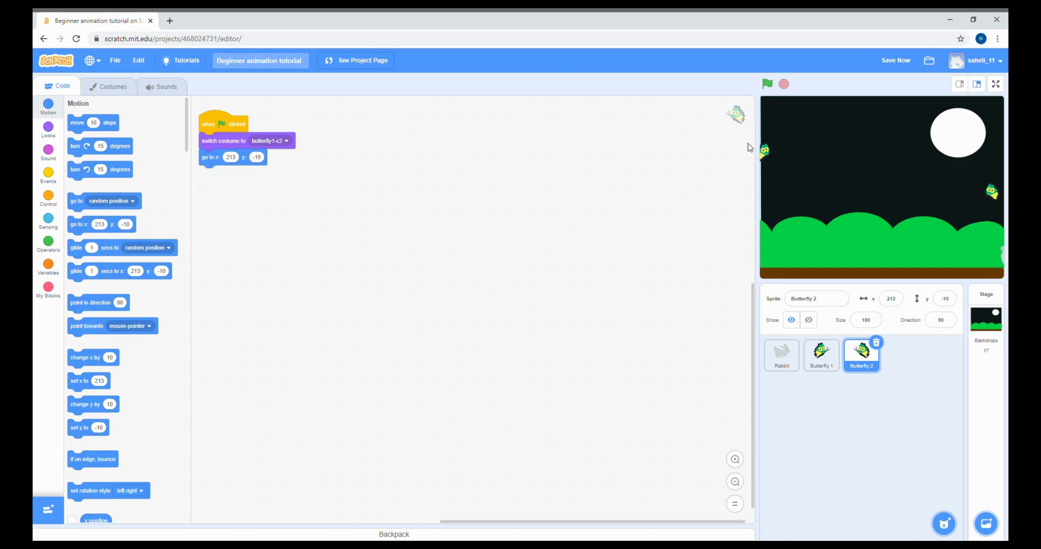
pyautogui.click(899, 61)
# Drag both butterflies away from their starting positions, run the animation to test the reset, and save the project.
pyautogui.moveTo(768, 158); pyautogui.dragTo(890, 150)
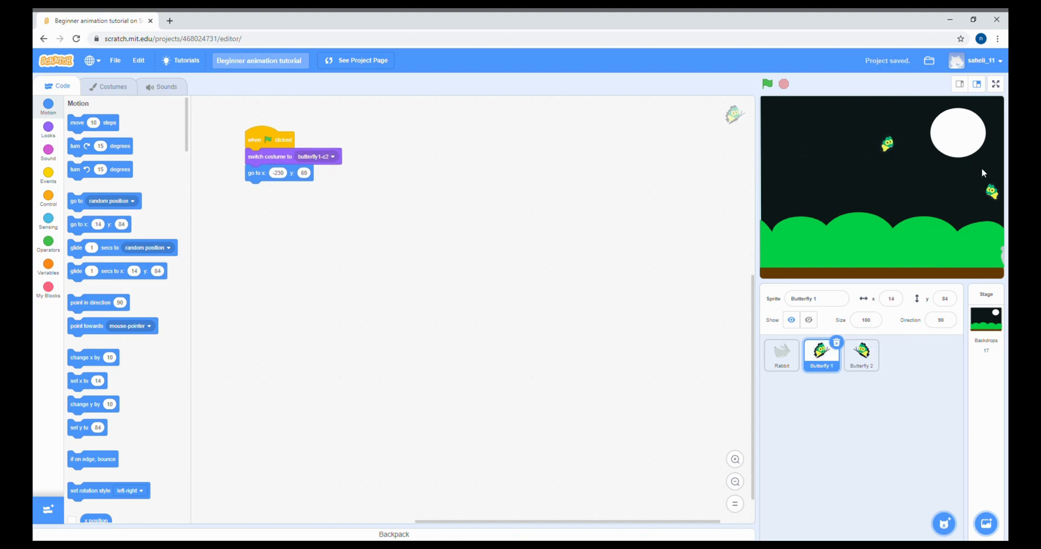
pyautogui.moveTo(988, 198); pyautogui.dragTo(821, 166)
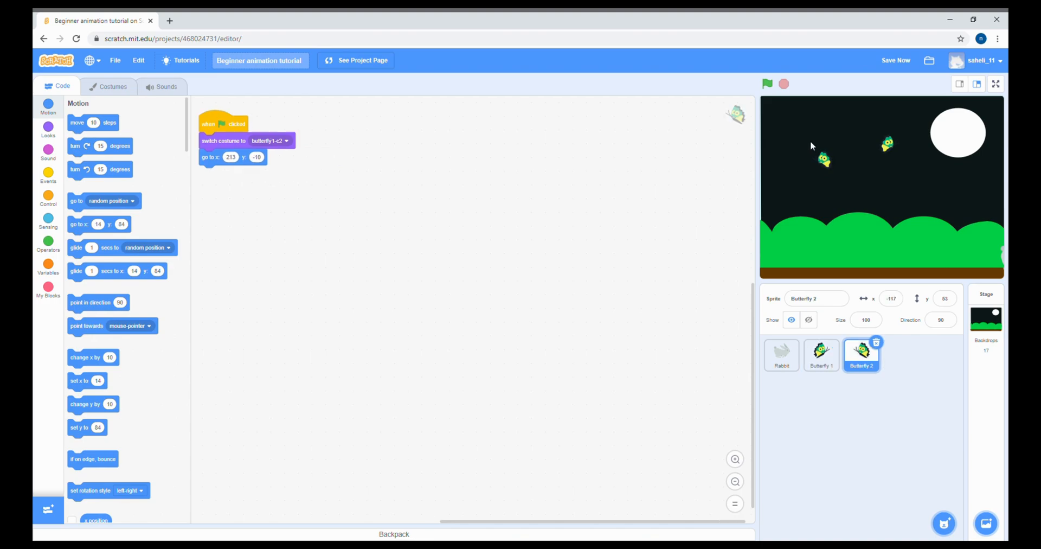
pyautogui.click(770, 85)
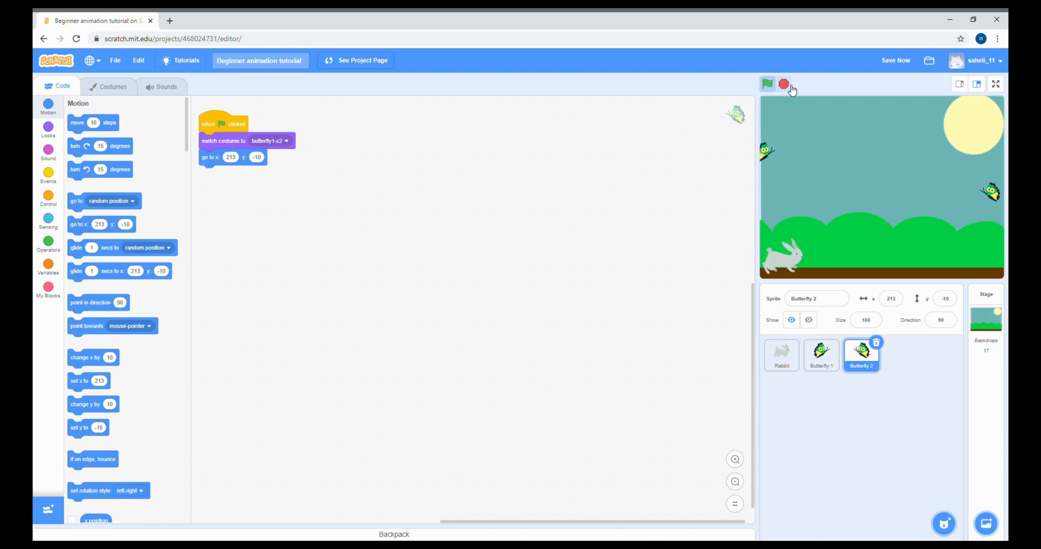
pyautogui.click(903, 61)
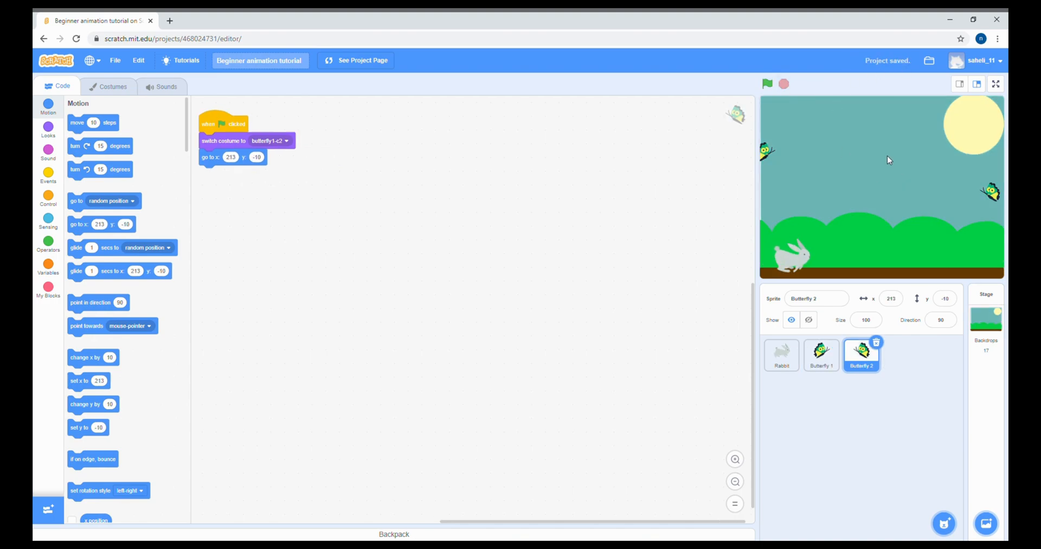
# Append a repeat 10 loop containing a next costume block to Butterfly 1's script, and test and save it.
pyautogui.click(824, 367)
pyautogui.click(41, 171)
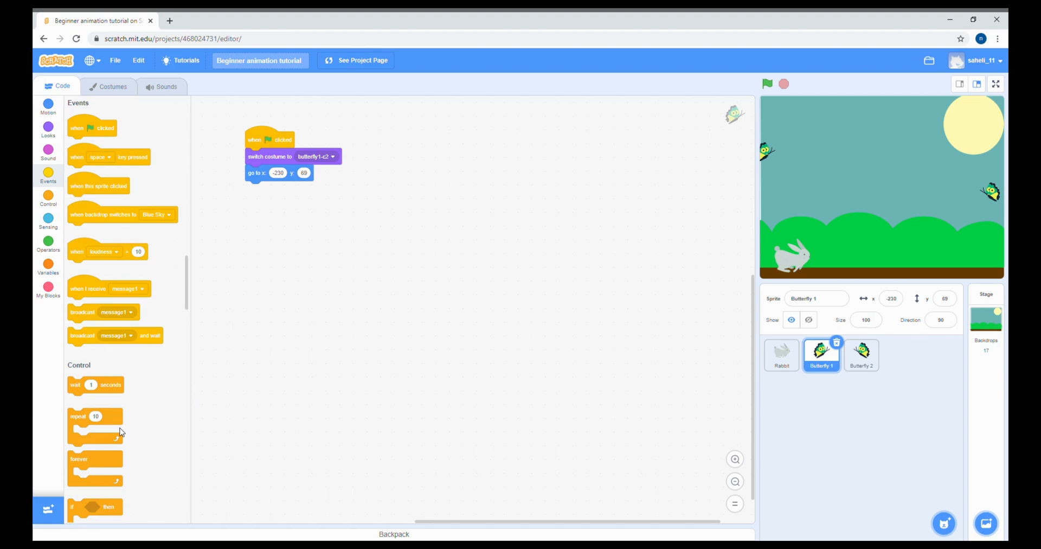
pyautogui.moveTo(83, 426); pyautogui.dragTo(286, 195)
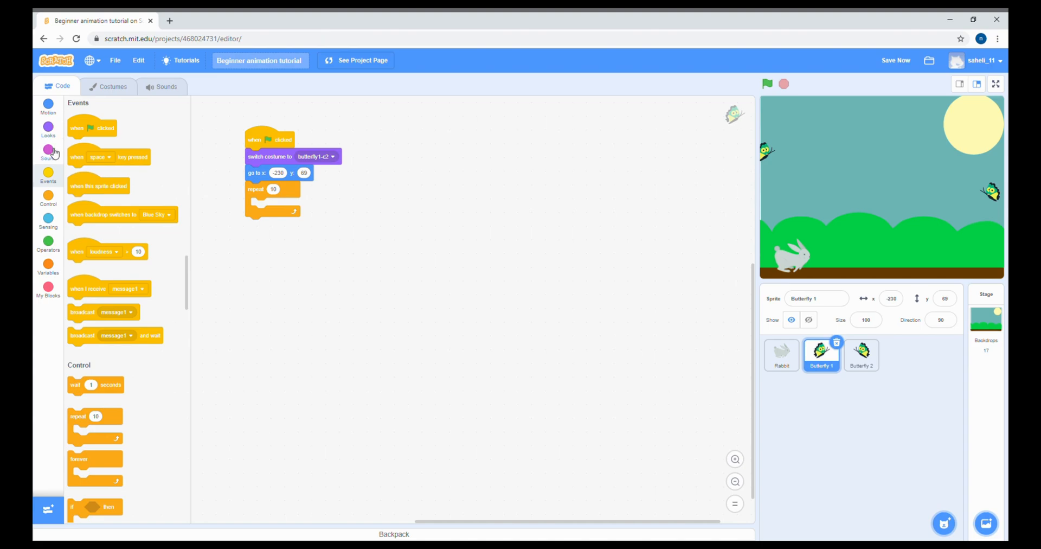
pyautogui.click(48, 130)
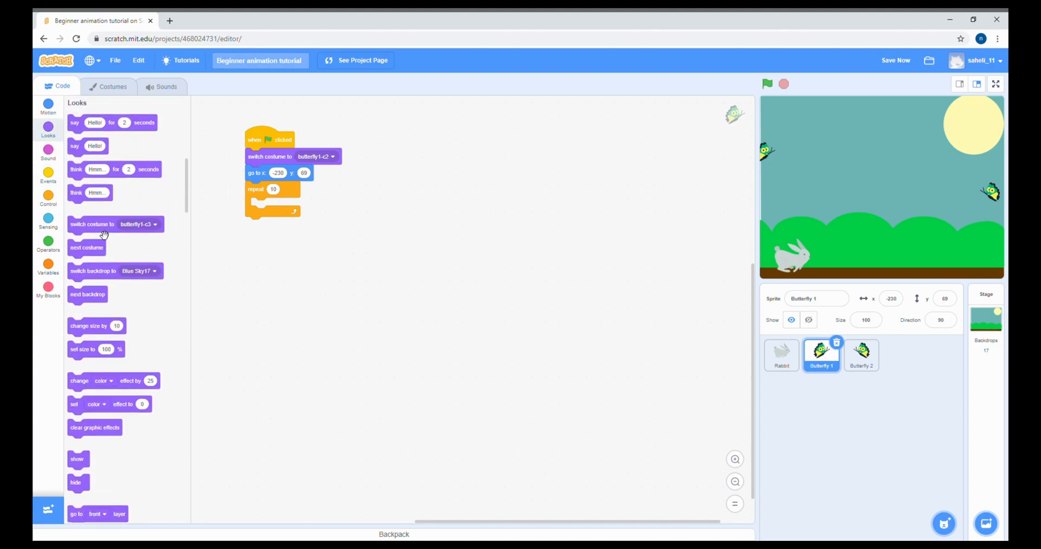
pyautogui.moveTo(97, 249); pyautogui.dragTo(281, 209)
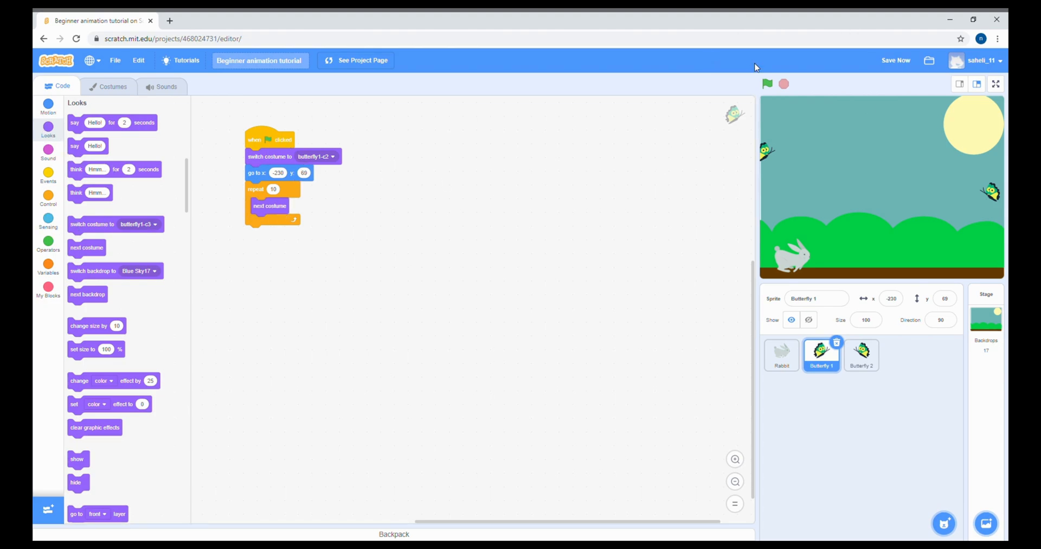
pyautogui.click(767, 83)
pyautogui.click(911, 62)
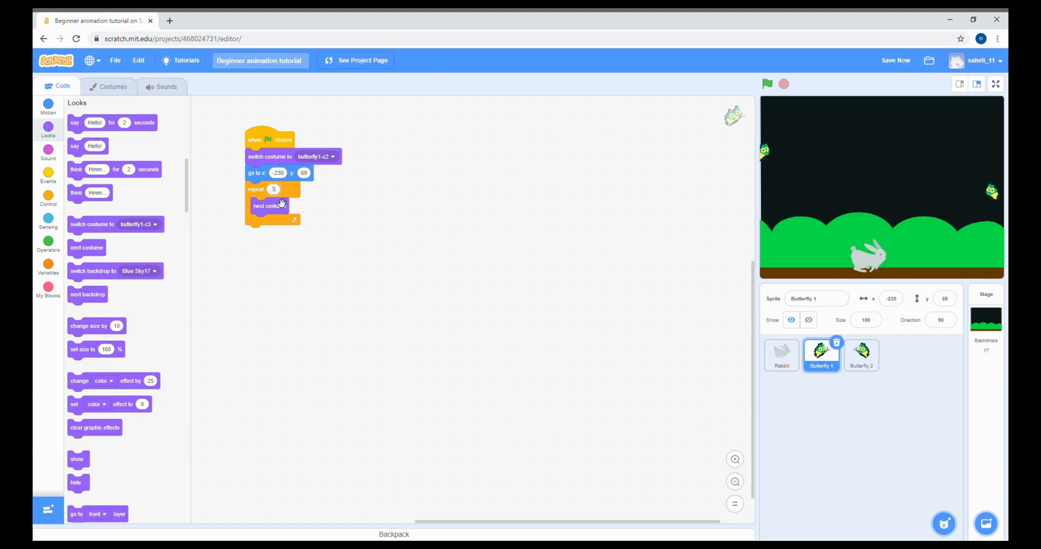
# Set Butterfly 1's repeat count to 30, run the animation, and save the project.
pyautogui.moveTo(360, 231); pyautogui.dragTo(361, 228)
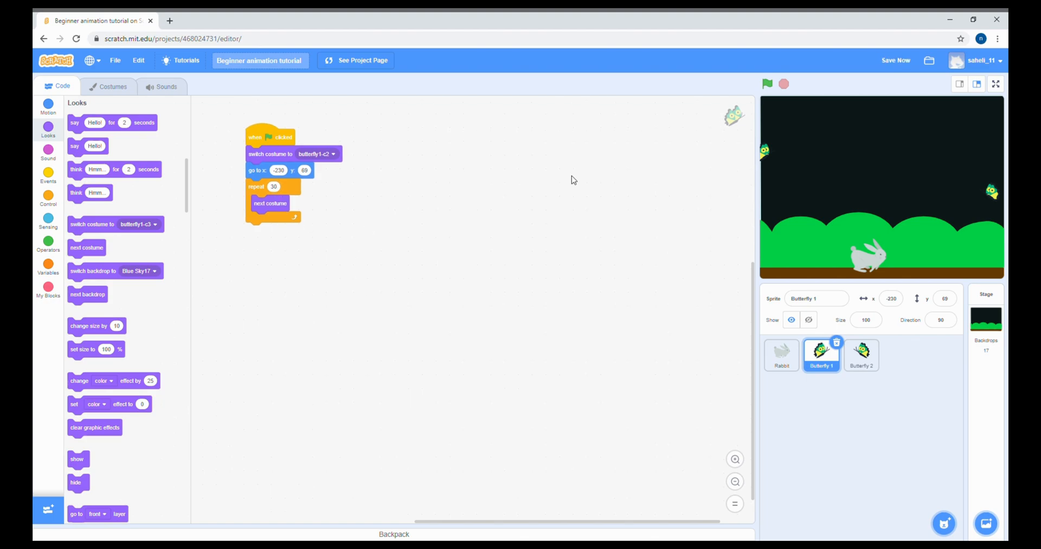
pyautogui.click(767, 84)
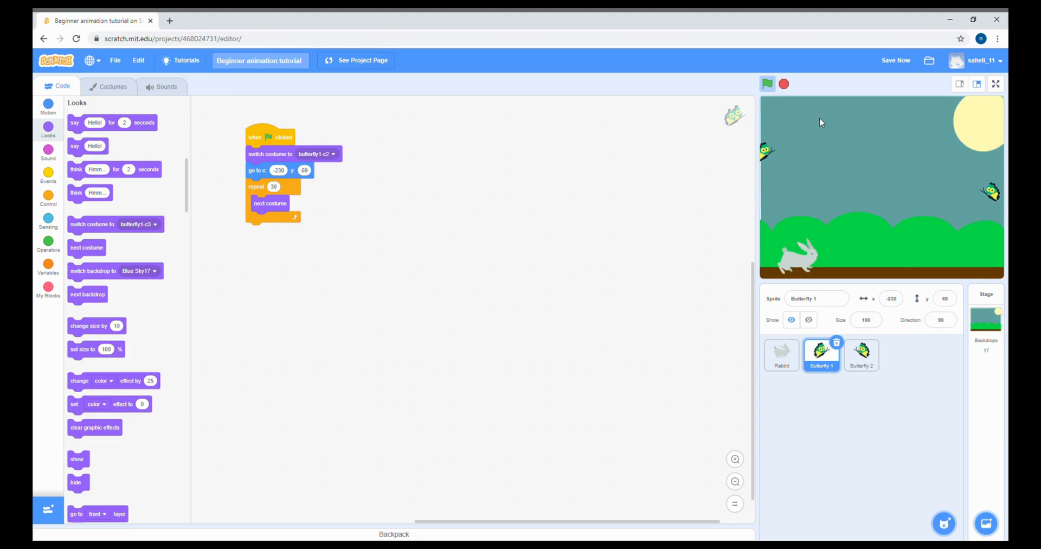
pyautogui.click(900, 62)
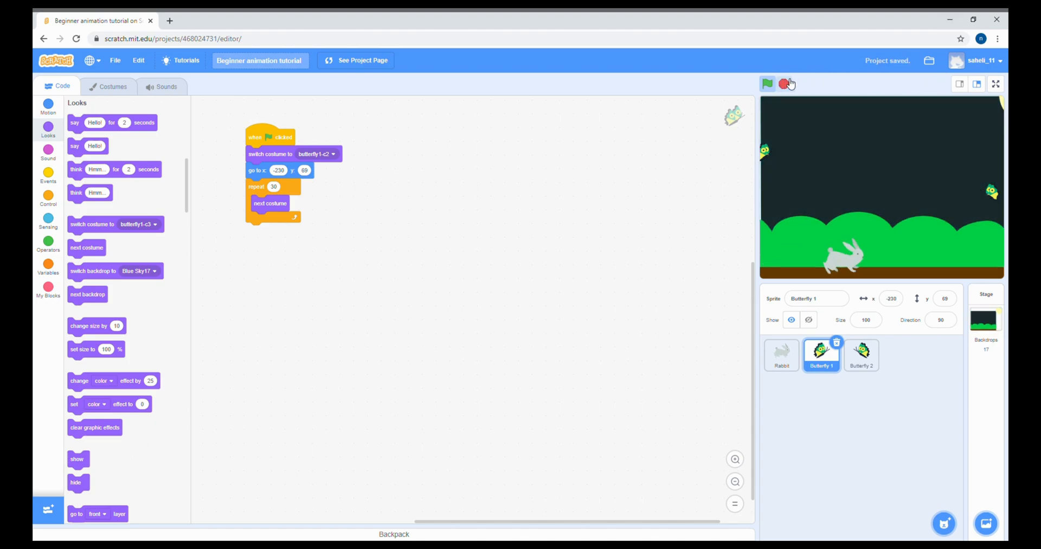
# Add a wait 0.30 seconds block after next costume in Butterfly 1's loop, save, and test the wing flapping.
pyautogui.click(40, 183)
pyautogui.click(48, 196)
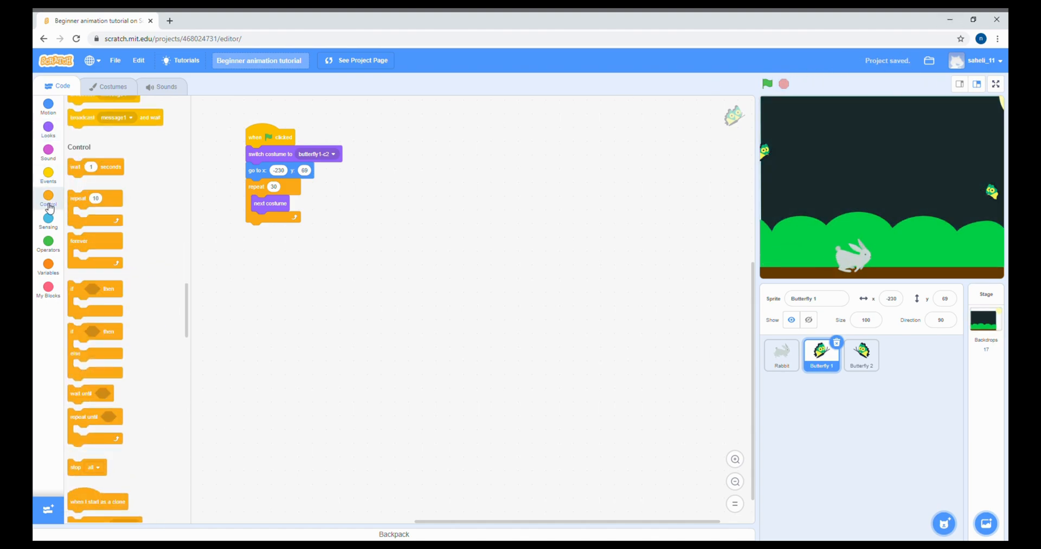
pyautogui.moveTo(78, 128); pyautogui.dragTo(289, 228)
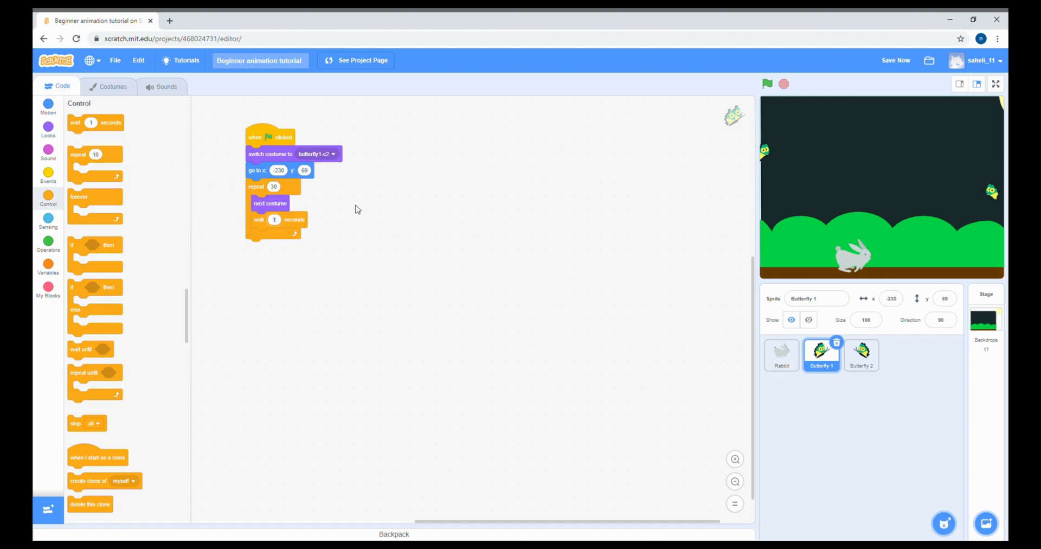
pyautogui.write('0.30')
pyautogui.click(897, 60)
pyautogui.click(767, 84)
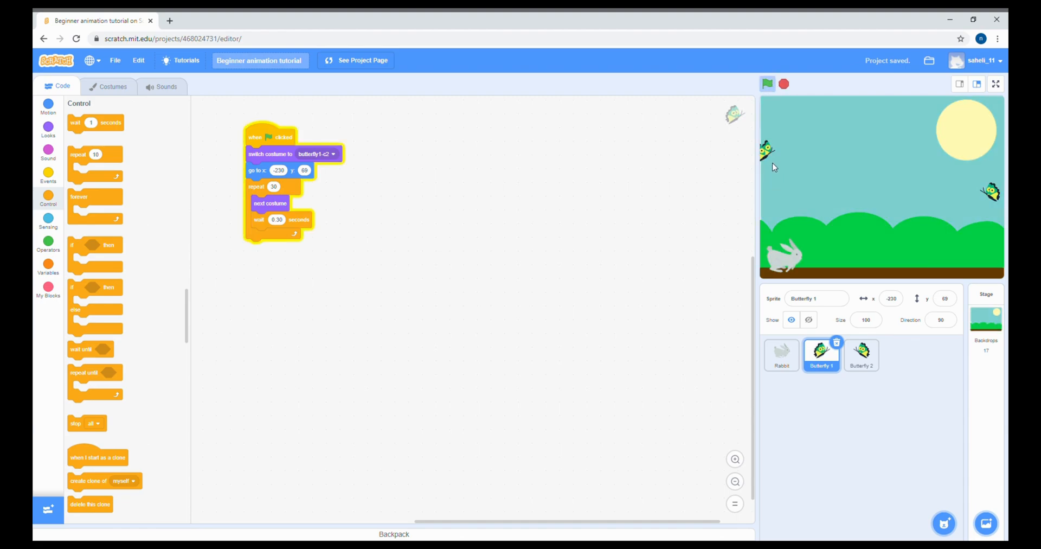
pyautogui.click(784, 85)
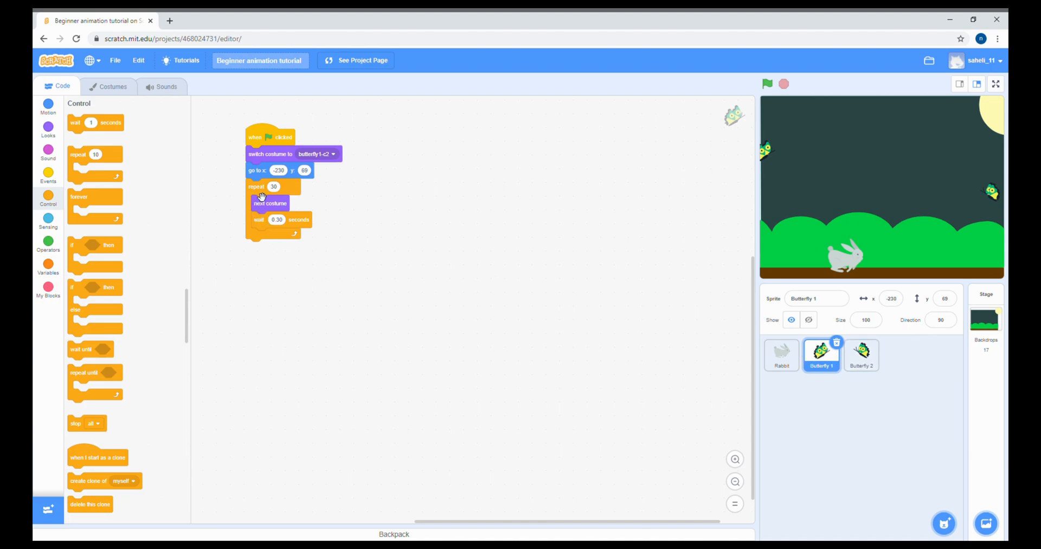
# Copy Butterfly 1's repeat loop to Butterfly 2, attach it below the go to block, and save the project.
pyautogui.moveTo(263, 192); pyautogui.dragTo(865, 366)
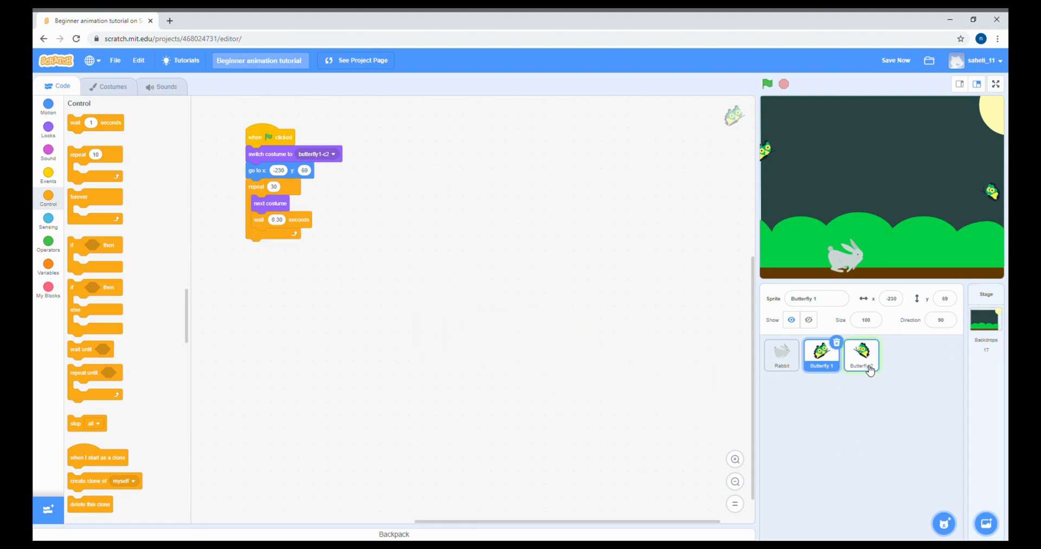
pyautogui.click(900, 66)
pyautogui.click(871, 365)
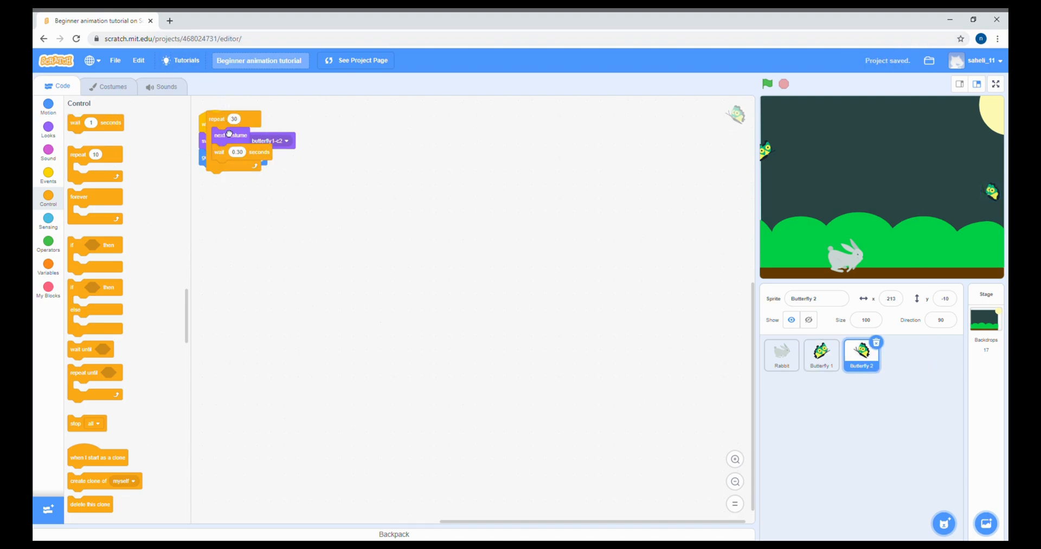
pyautogui.moveTo(229, 133); pyautogui.dragTo(222, 188)
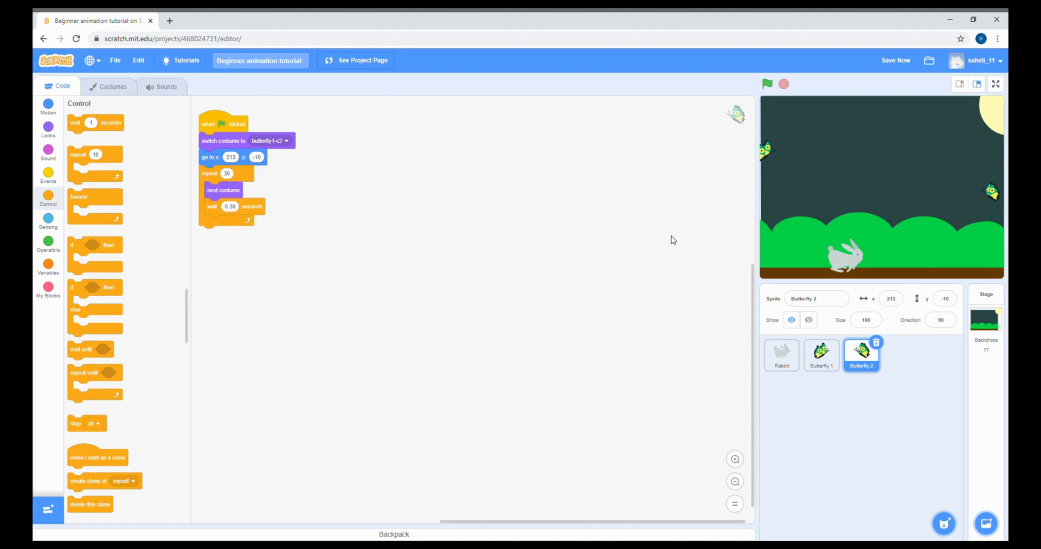
pyautogui.click(821, 353)
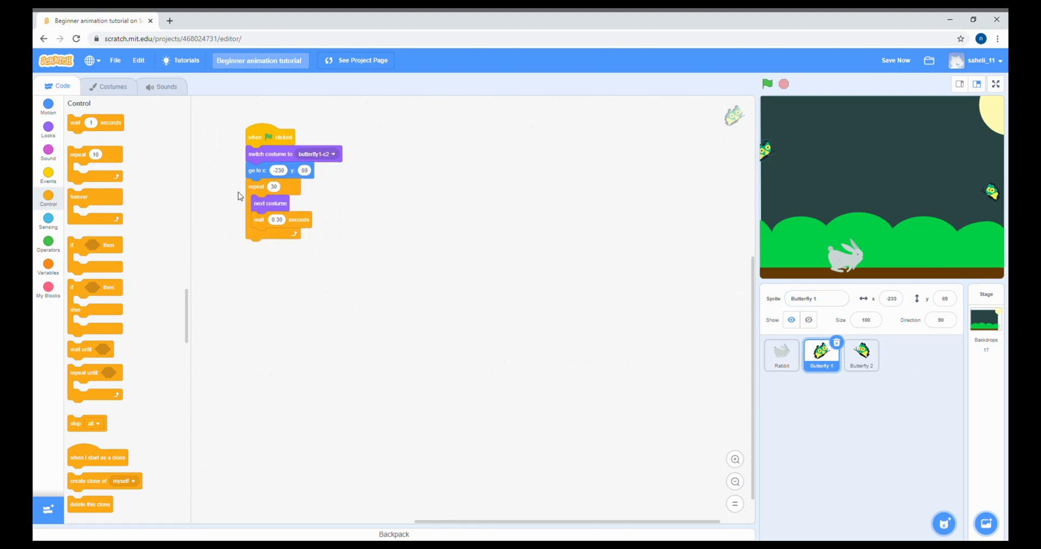
pyautogui.moveTo(266, 196); pyautogui.dragTo(880, 373)
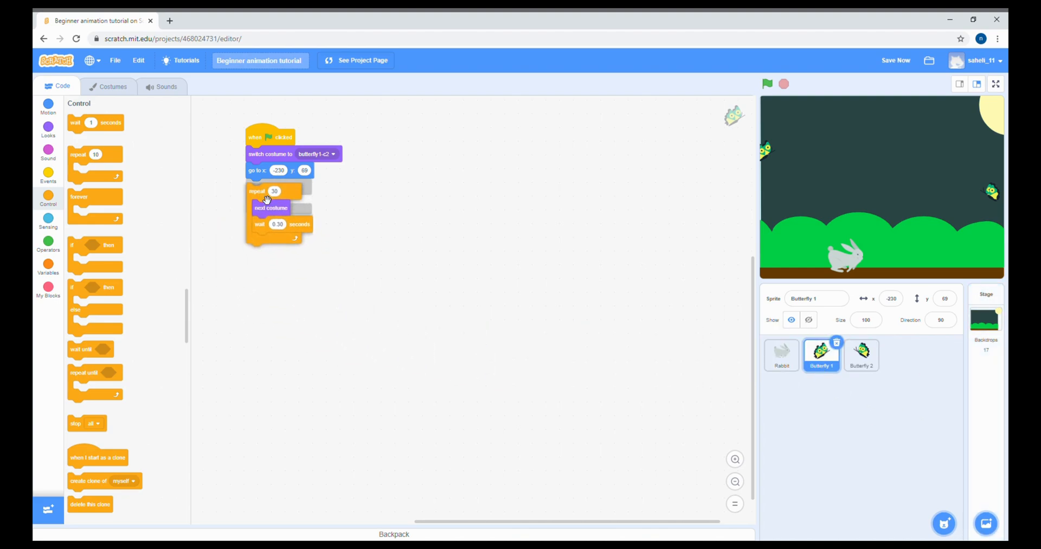
pyautogui.click(862, 355)
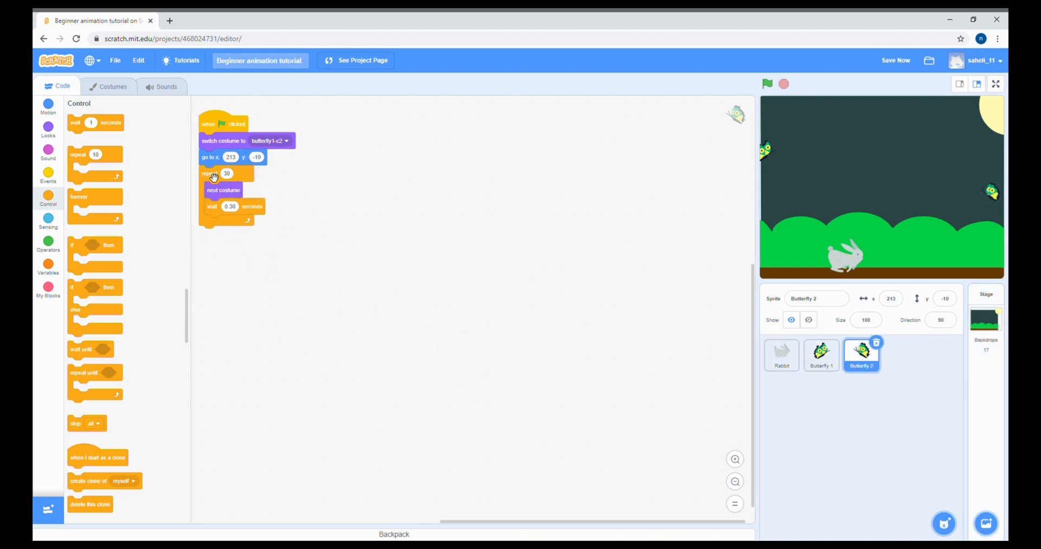
# Save the project and run the animation to check both butterflies' wing flapping.
pyautogui.click(899, 63)
pyautogui.click(767, 84)
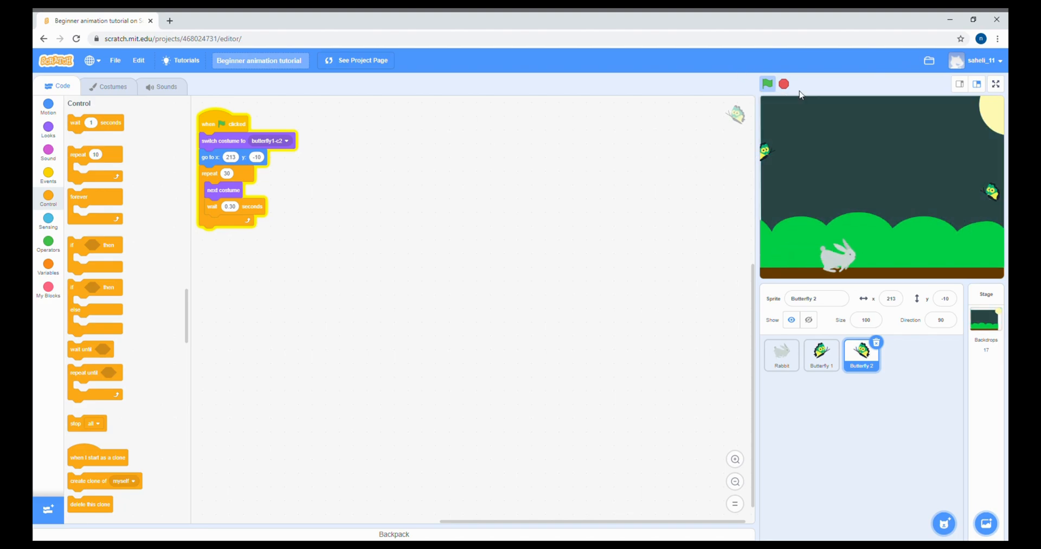
pyautogui.click(783, 83)
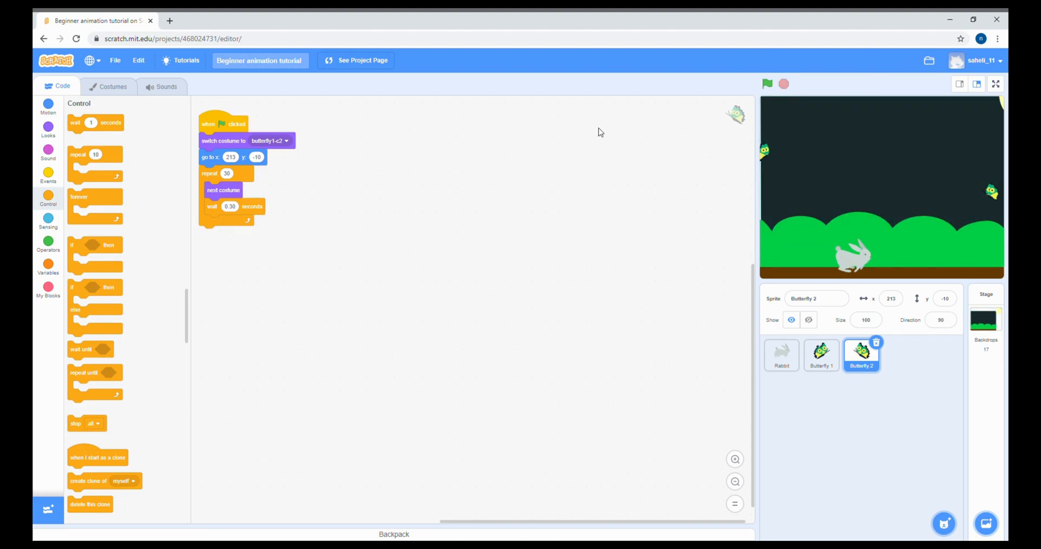
# Insert a move 10 steps block between next costume and wait in Butterfly 1's loop, and save the project.
pyautogui.click(50, 108)
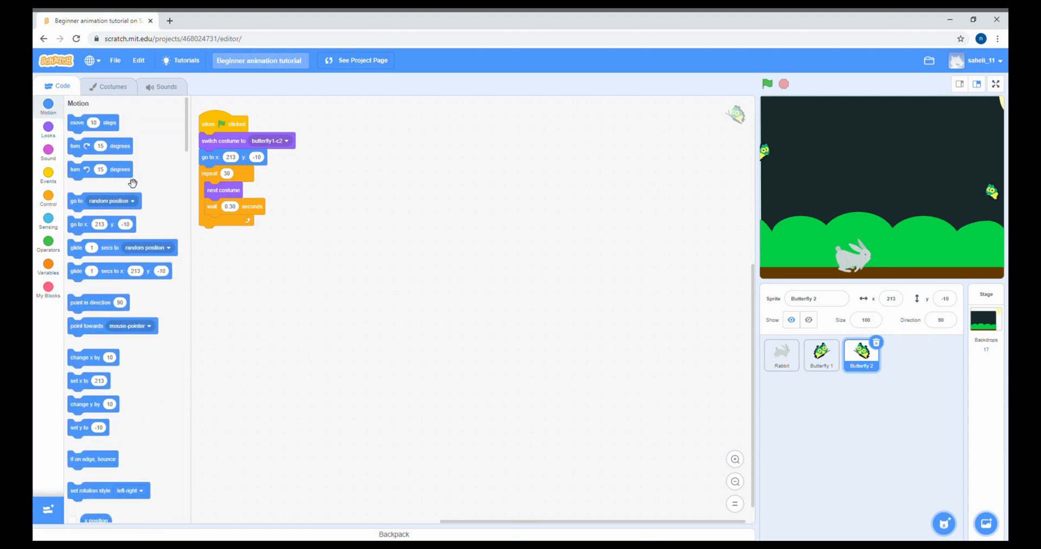
pyautogui.scroll(-5, 108, 174)
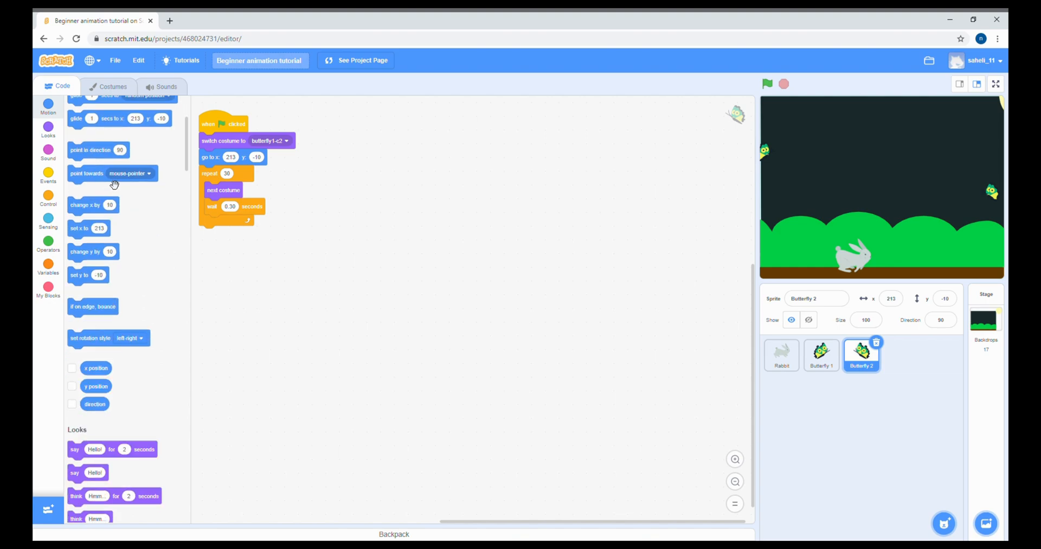
pyautogui.scroll(2, 114, 184)
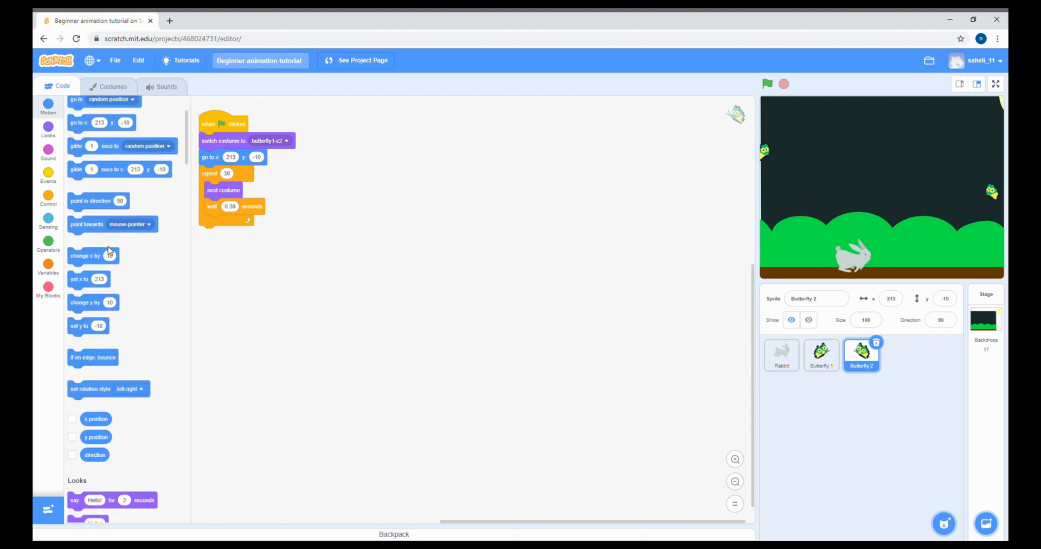
pyautogui.click(821, 352)
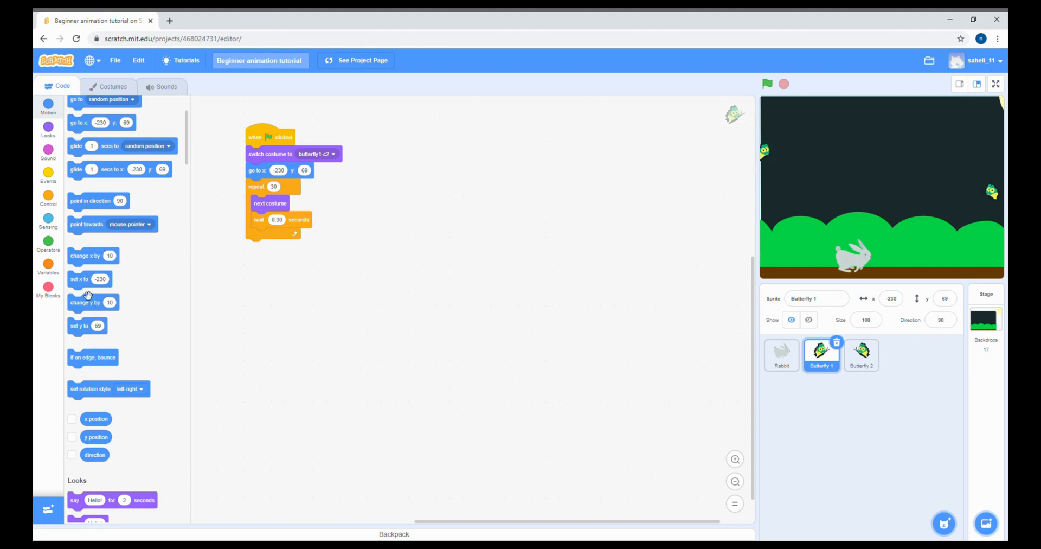
pyautogui.scroll(3, 80, 206)
pyautogui.moveTo(94, 126); pyautogui.dragTo(280, 234)
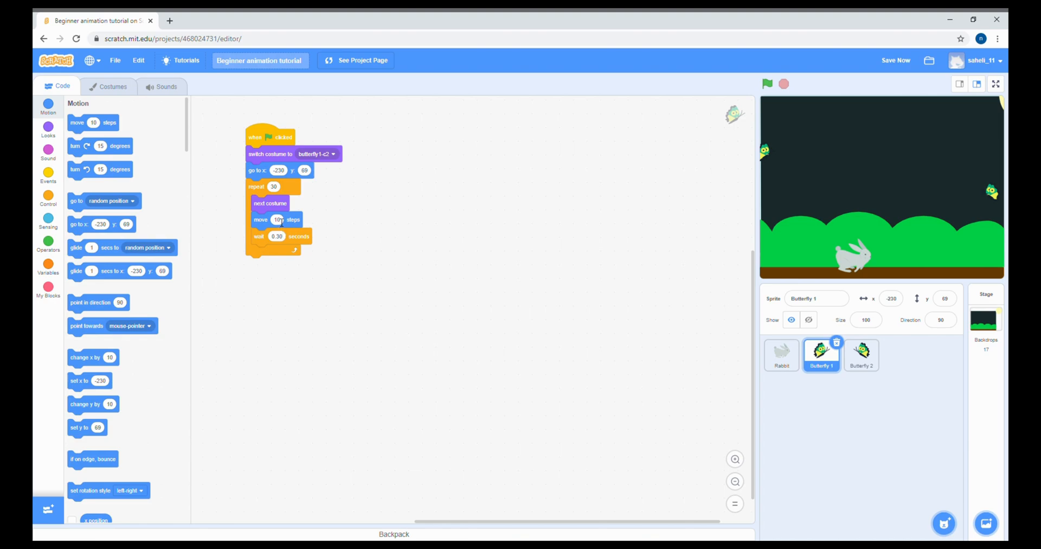
pyautogui.scroll(-1, 328, 199)
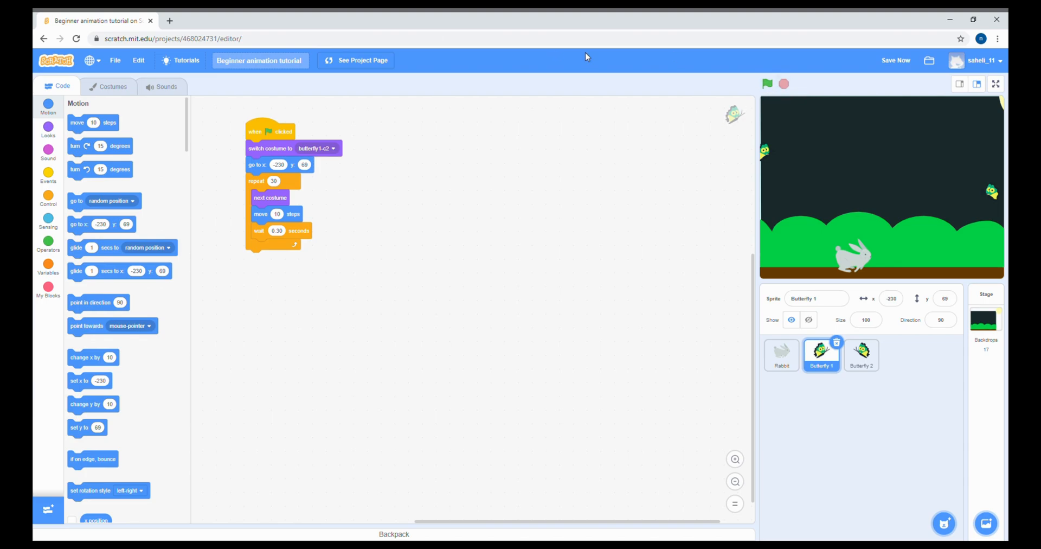
pyautogui.click(900, 63)
# Set Butterfly 1's move block to 5 steps and run the animation to check its flight.
pyautogui.write('5')
pyautogui.click(408, 251)
pyautogui.click(767, 84)
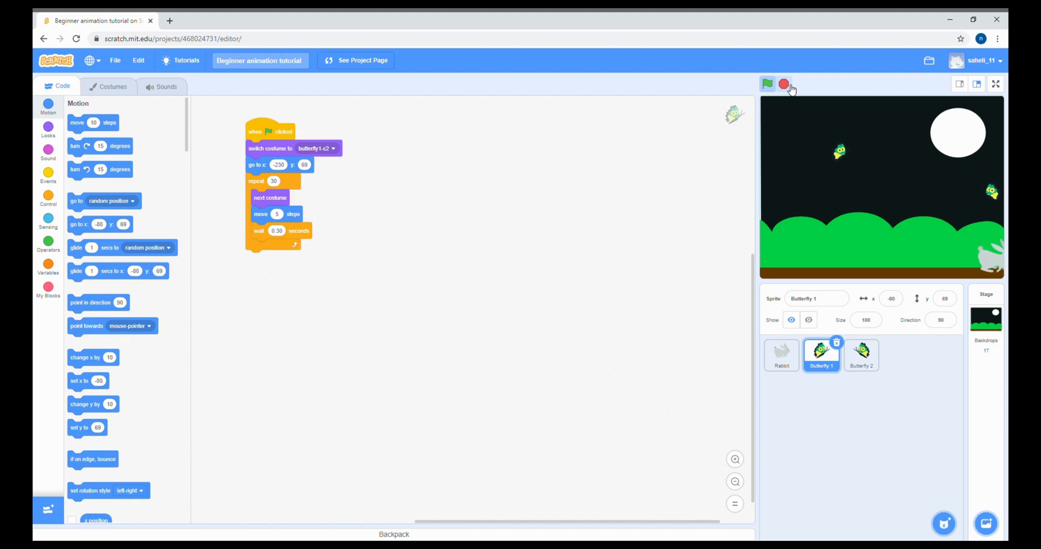
pyautogui.click(784, 84)
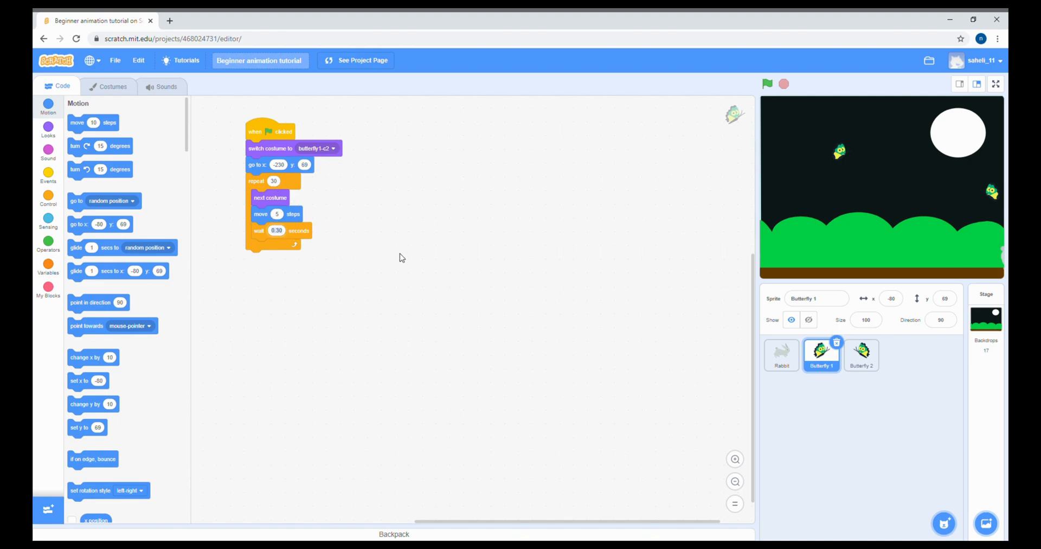
# Set the wait in Butterfly 1's loop to 0.15 seconds, run the animation, and save the project.
pyautogui.write('0.15')
pyautogui.click(767, 83)
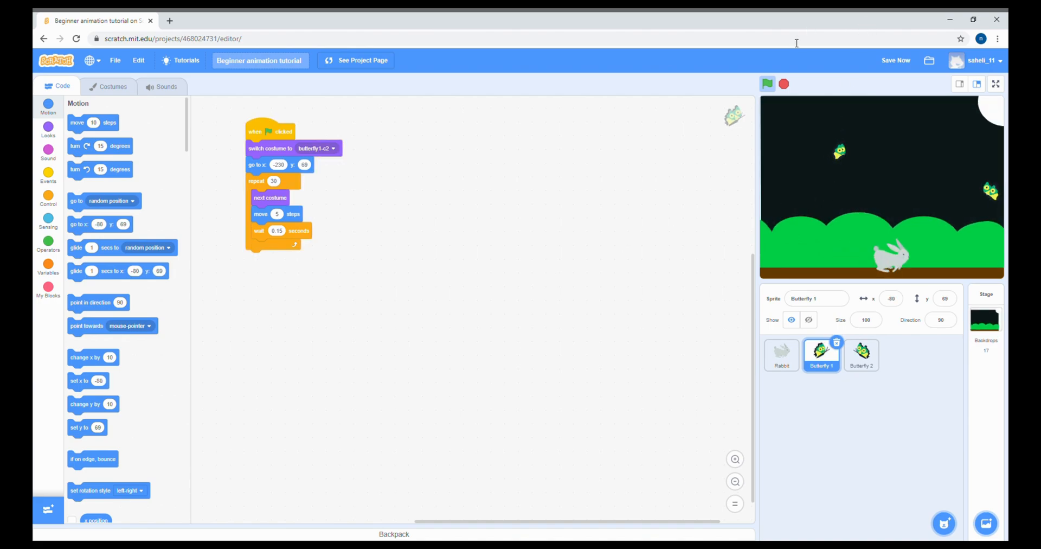
pyautogui.click(893, 60)
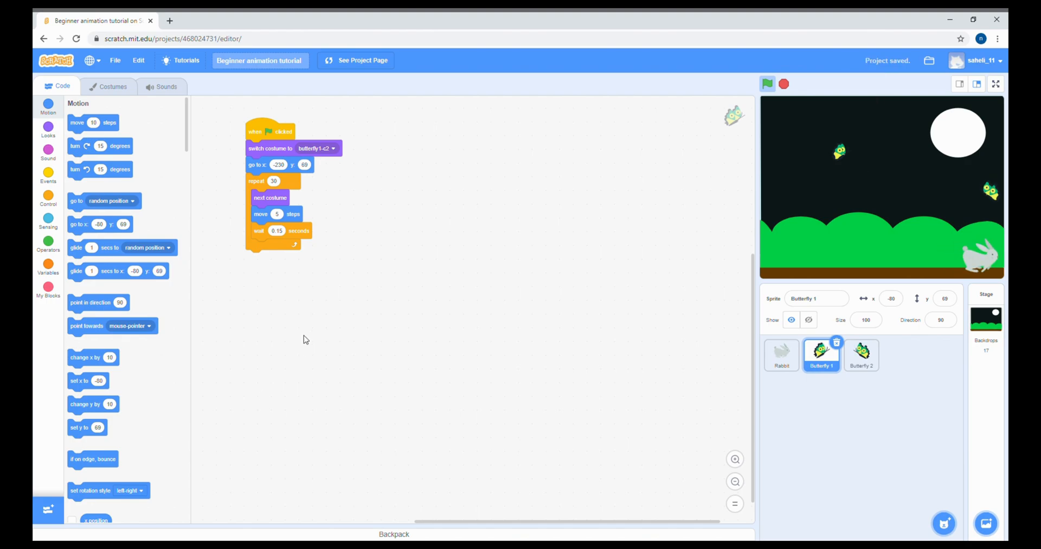
# Set the move block in Butterfly 1's loop to 15 steps.
pyautogui.click(277, 214)
pyautogui.write('1')
pyautogui.click(404, 255)
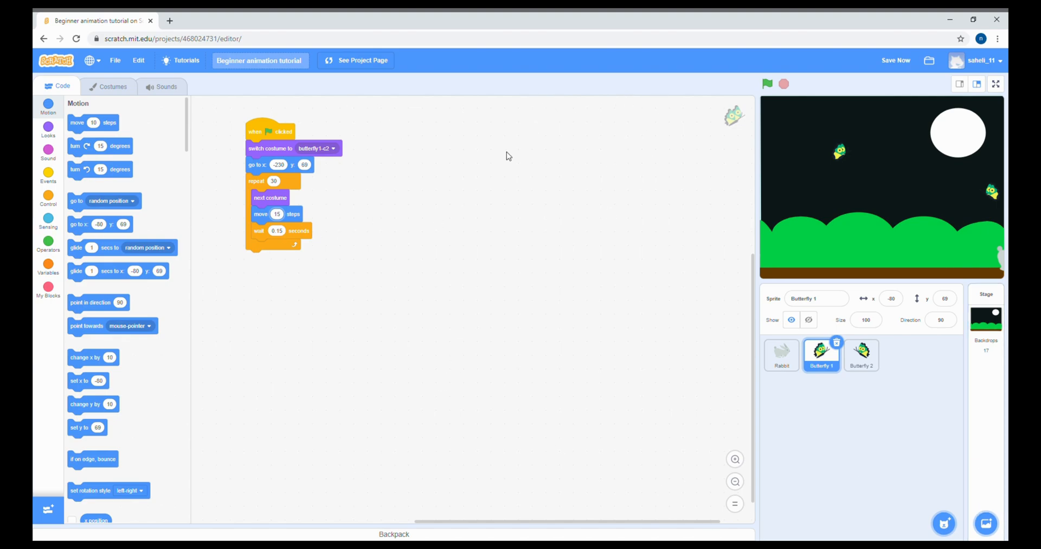
# Save the project, set the wait in Butterfly 1's loop to 0.25 seconds, and run the animation to check its flight.
pyautogui.click(767, 84)
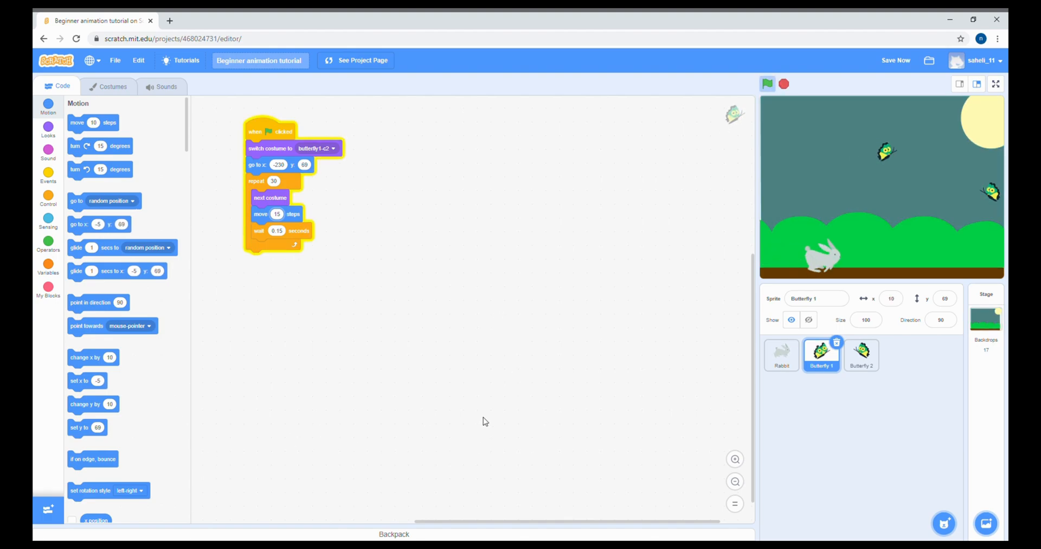
pyautogui.click(909, 64)
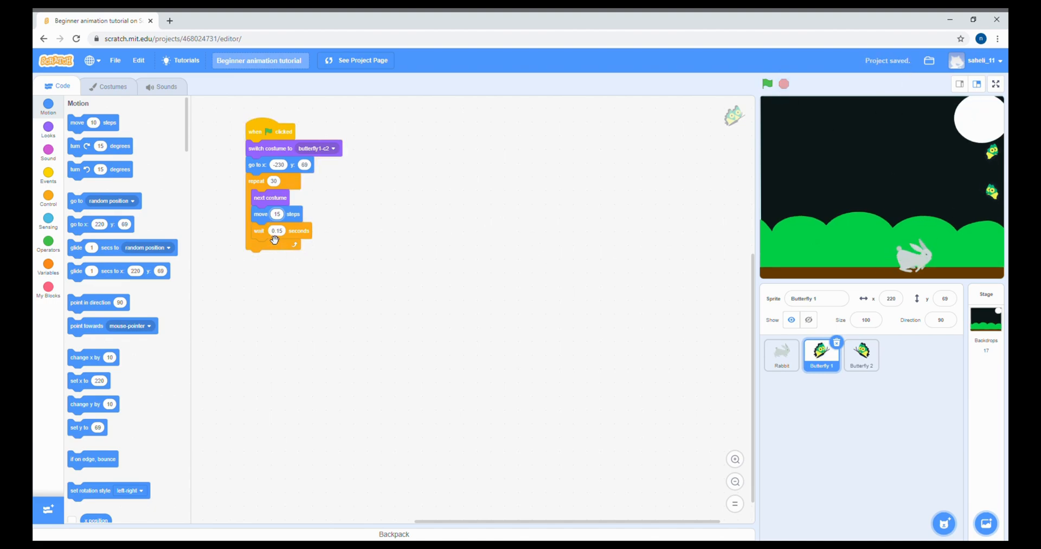
pyautogui.write('0')
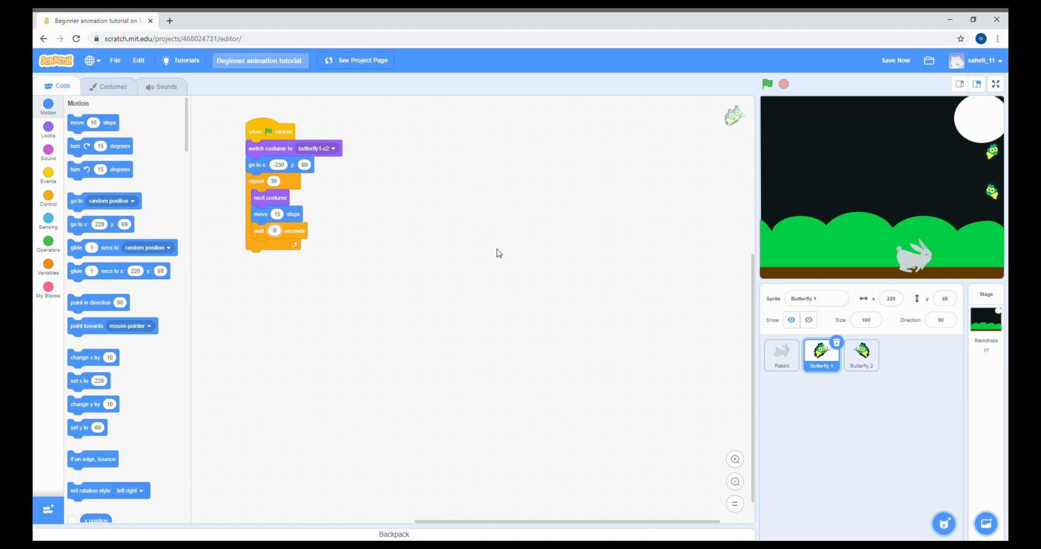
pyautogui.write('.25')
pyautogui.click(906, 56)
pyautogui.click(767, 84)
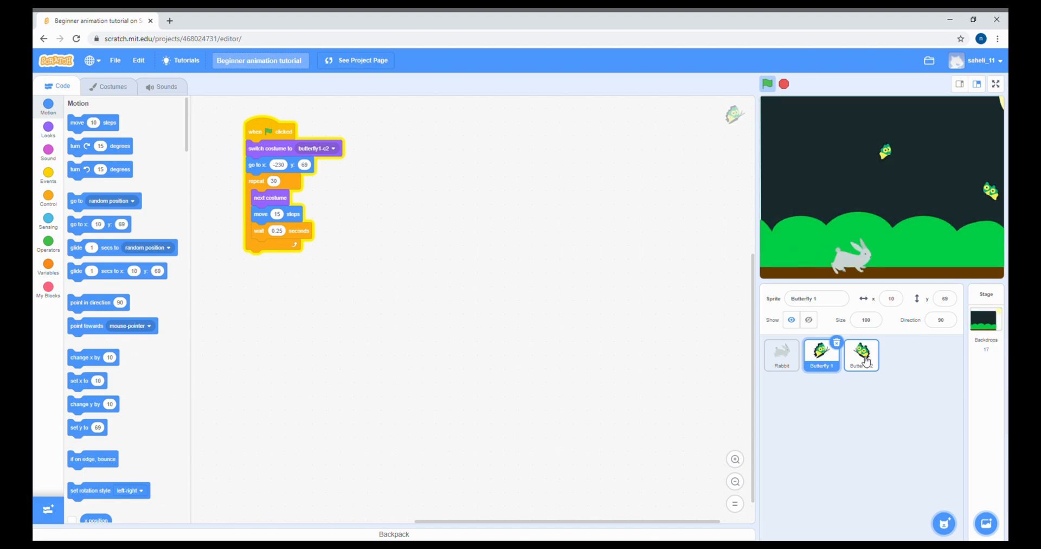
pyautogui.click(790, 86)
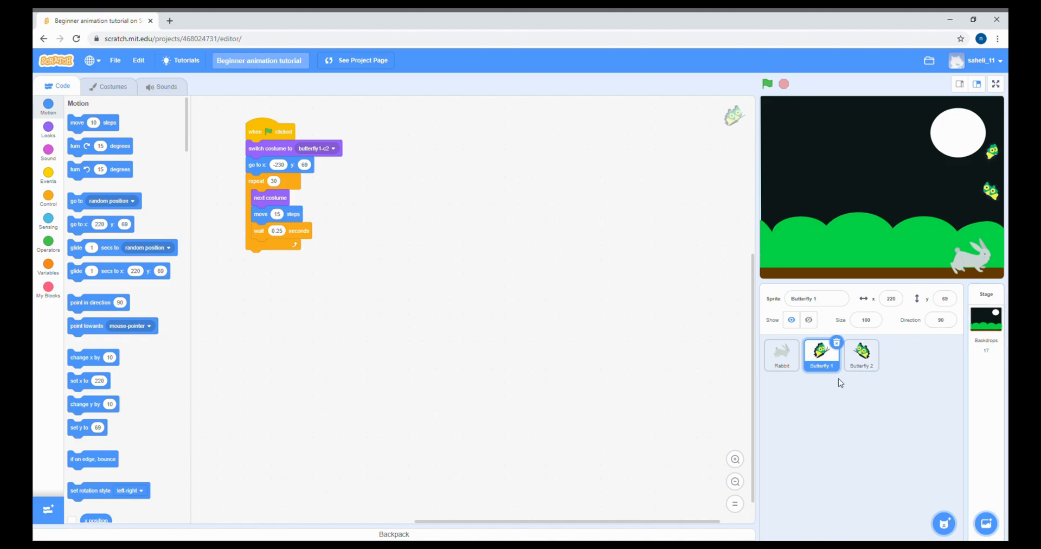
# Replace Butterfly 2's repeat loop with a copy of Butterfly 1's repeat loop, attached below its go to block.
pyautogui.click(877, 371)
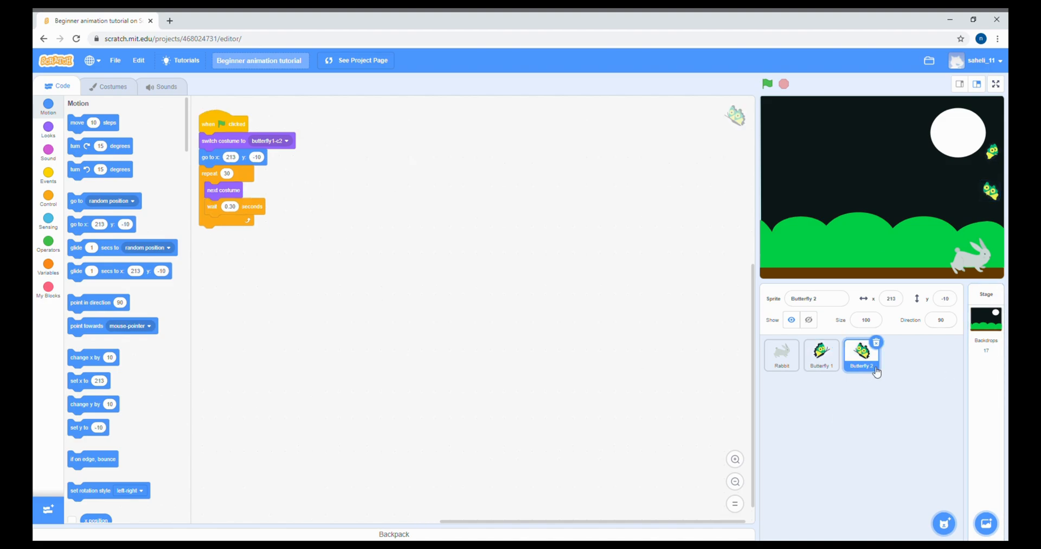
pyautogui.click(832, 370)
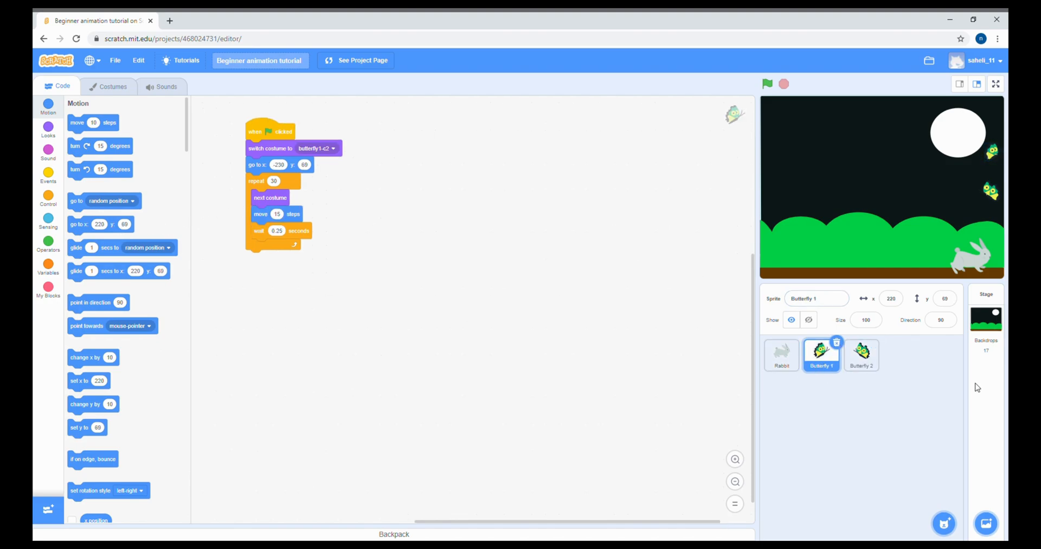
pyautogui.click(868, 364)
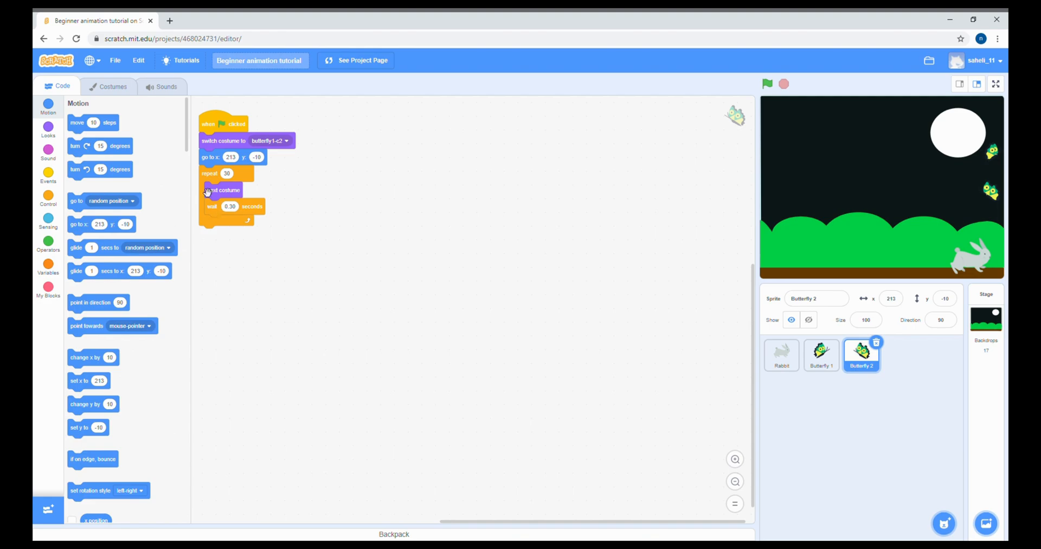
pyautogui.moveTo(221, 174); pyautogui.dragTo(115, 195)
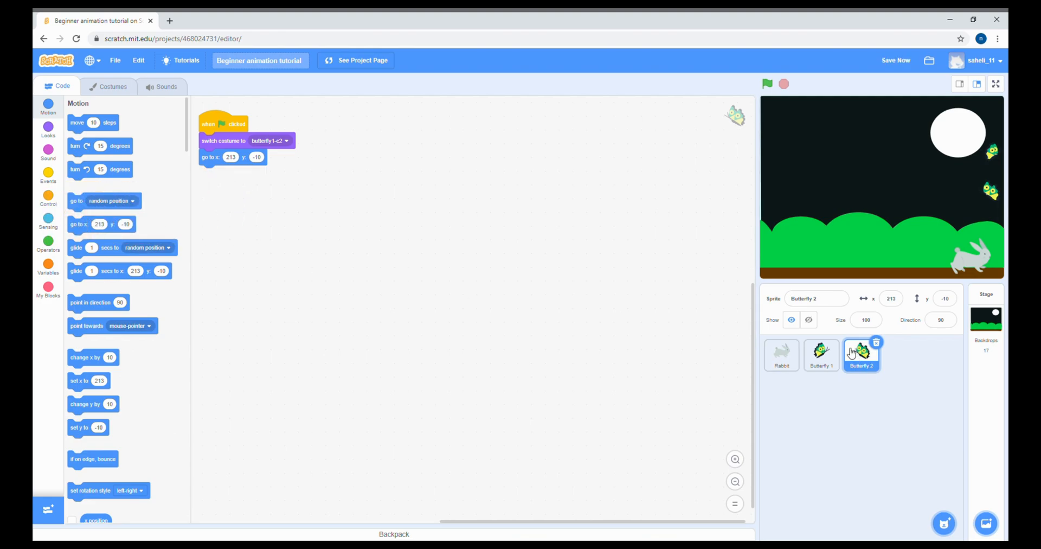
pyautogui.click(821, 353)
pyautogui.moveTo(260, 188); pyautogui.dragTo(863, 358)
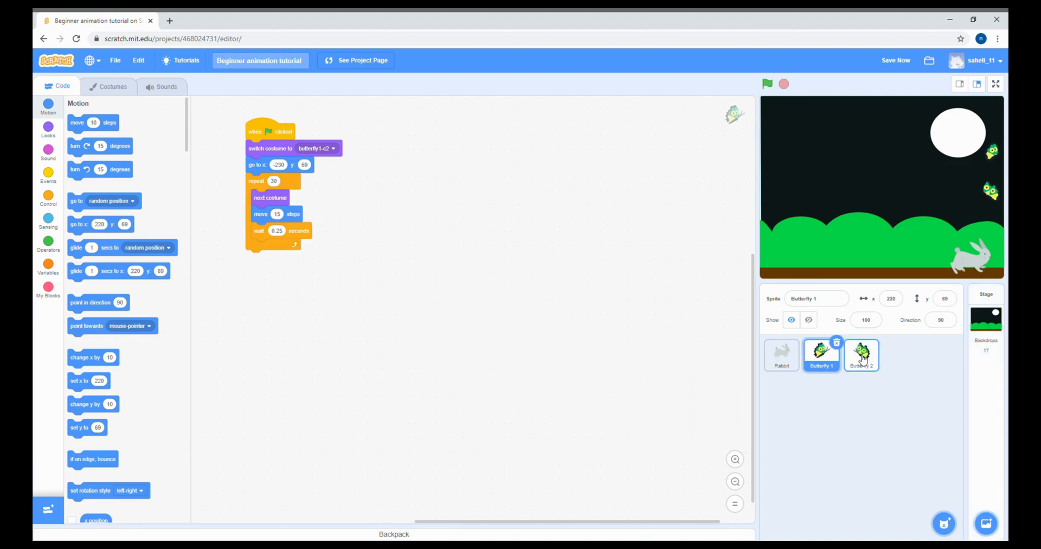
pyautogui.click(863, 358)
pyautogui.moveTo(220, 127); pyautogui.dragTo(207, 184)
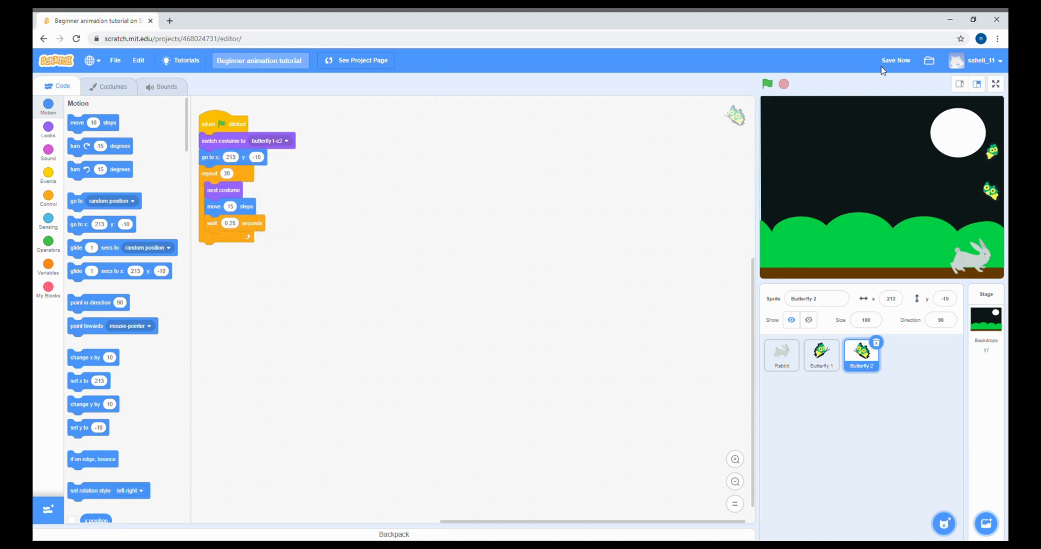
# Save the project and run the animation to check Butterfly 2's flight with the copied loop.
pyautogui.click(897, 65)
pyautogui.click(770, 86)
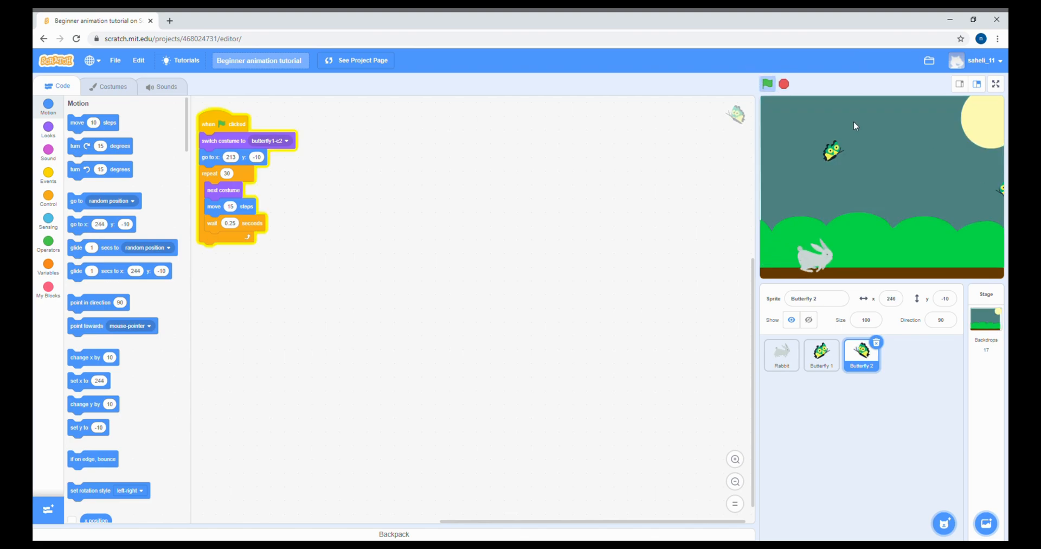
pyautogui.click(785, 84)
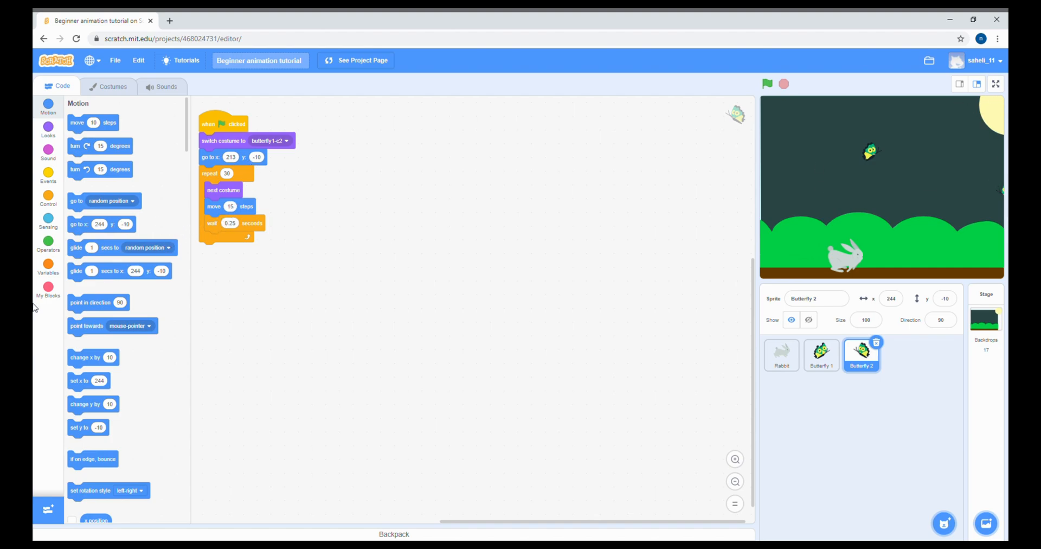
# Replace the move block in Butterfly 2's loop with a change y block between next costume and wait.
pyautogui.scroll(-5, 77, 310)
pyautogui.scroll(4, 100, 296)
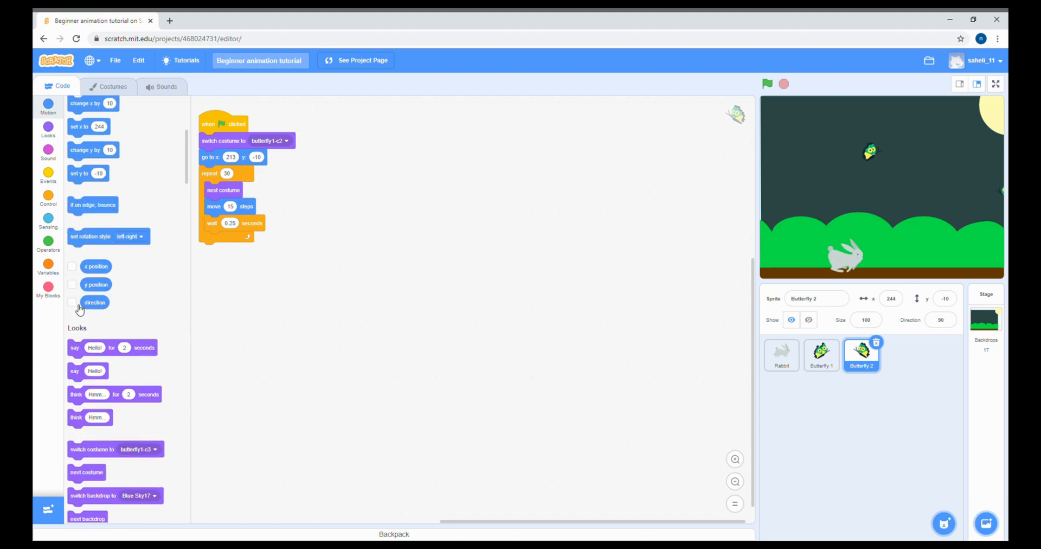
pyautogui.moveTo(75, 303); pyautogui.dragTo(381, 210)
pyautogui.moveTo(216, 230); pyautogui.dragTo(421, 255)
pyautogui.moveTo(255, 212); pyautogui.dragTo(108, 272)
pyautogui.moveTo(421, 260); pyautogui.dragTo(215, 216)
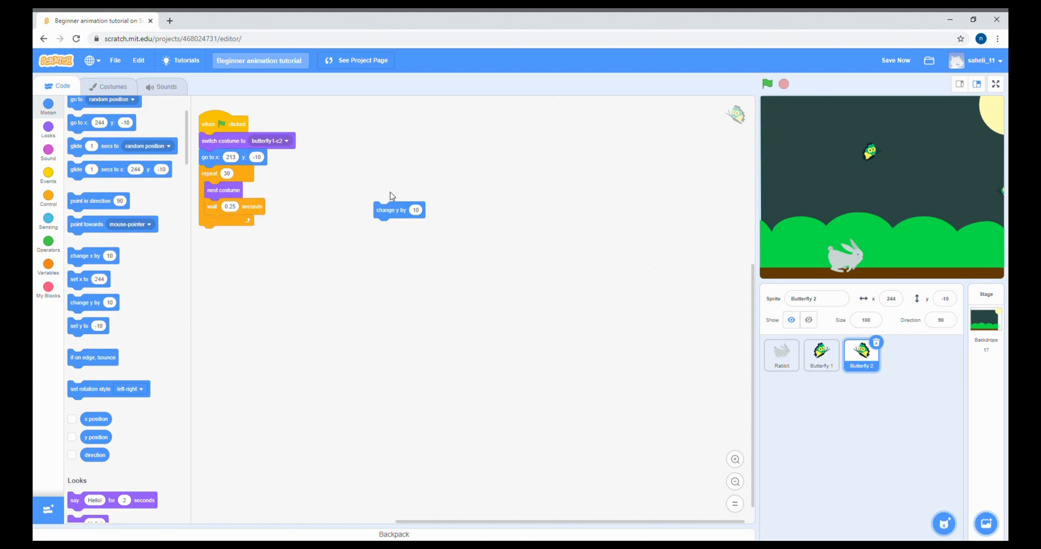
pyautogui.moveTo(404, 212); pyautogui.dragTo(238, 209)
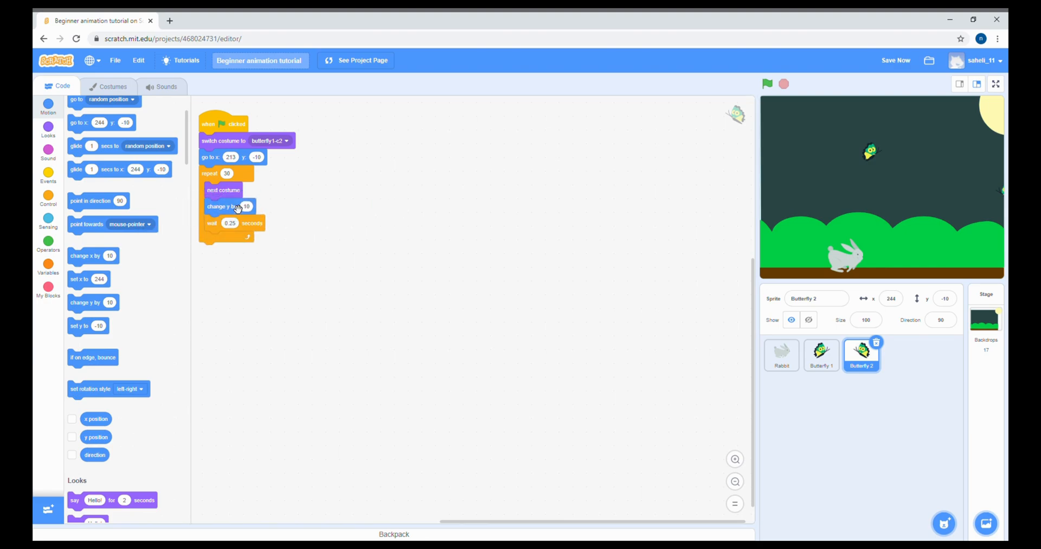
# Set Butterfly 2's change y block to -15 and run the animation in full screen to check its direction.
pyautogui.click(838, 371)
pyautogui.click(861, 360)
pyautogui.write('-15')
pyautogui.click(325, 166)
pyautogui.click(997, 84)
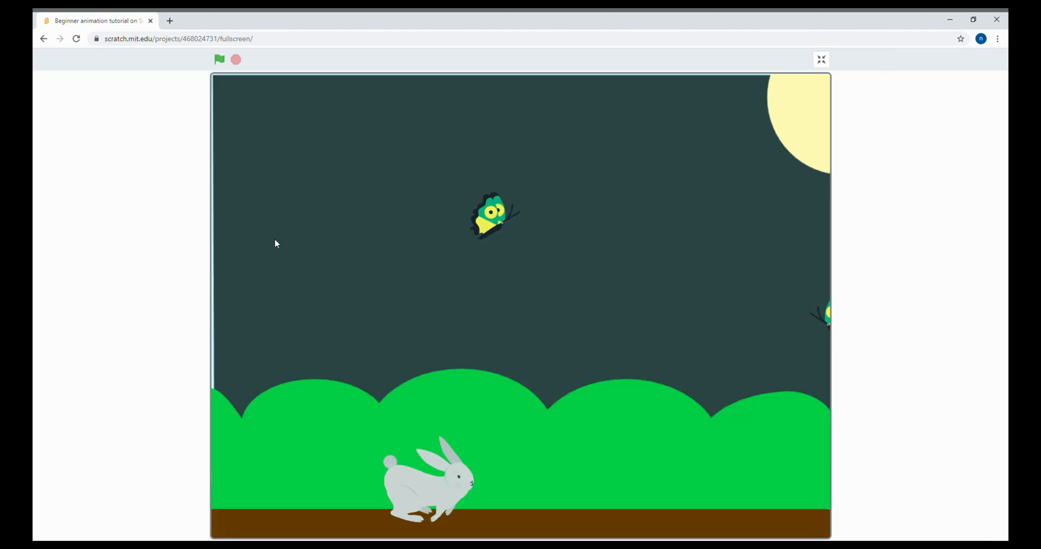
pyautogui.click(219, 61)
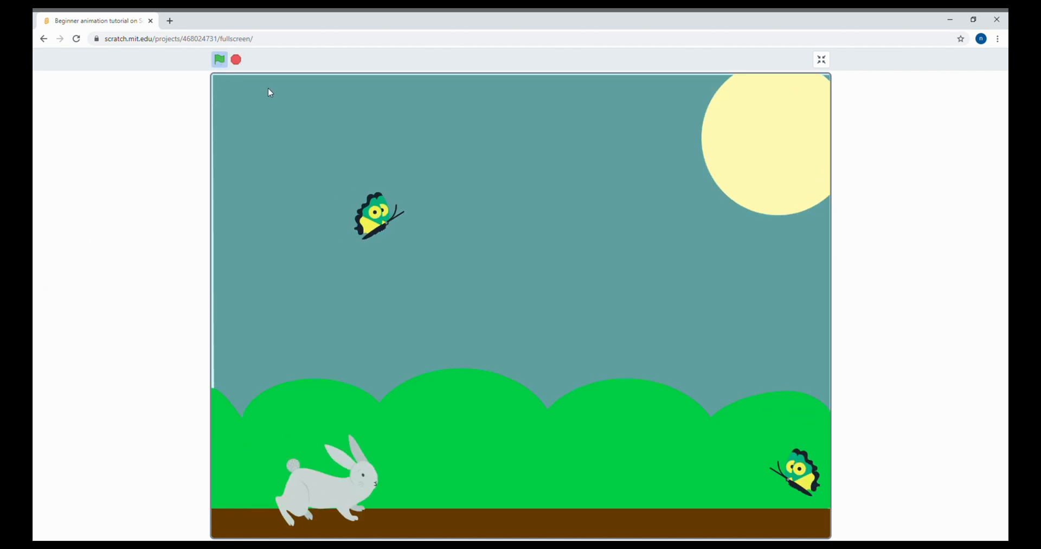
pyautogui.click(822, 59)
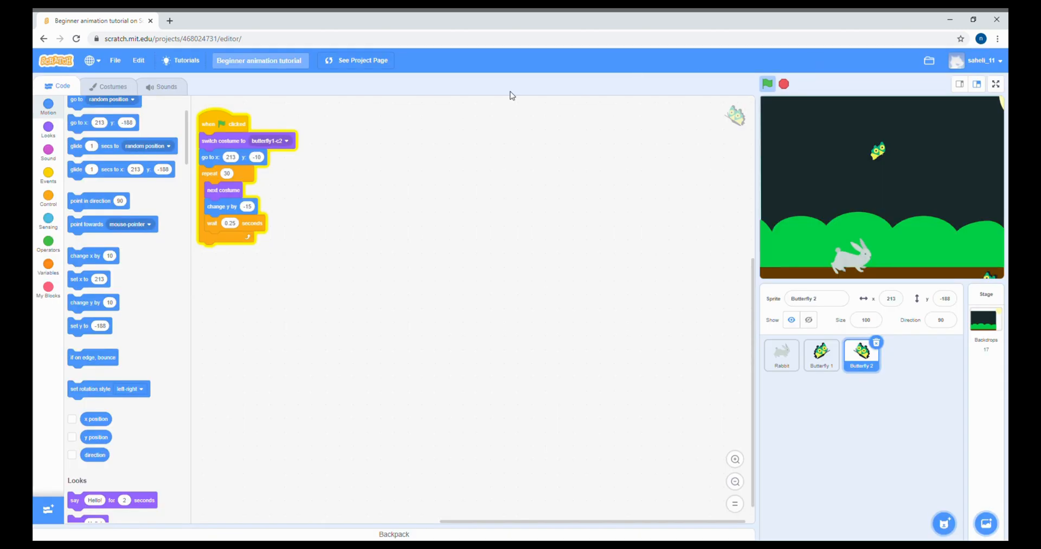
pyautogui.click(784, 84)
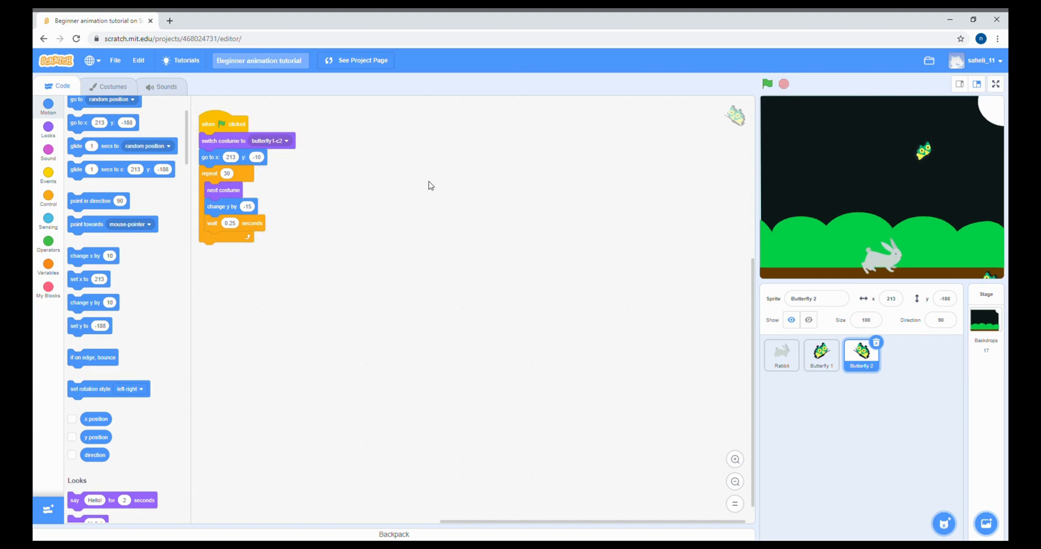
# Replace the change y block in Butterfly 2's loop with a change x block between next costume and wait.
pyautogui.rightClick(221, 236)
pyautogui.click(296, 207)
pyautogui.moveTo(218, 225); pyautogui.dragTo(380, 206)
pyautogui.moveTo(223, 221); pyautogui.dragTo(144, 269)
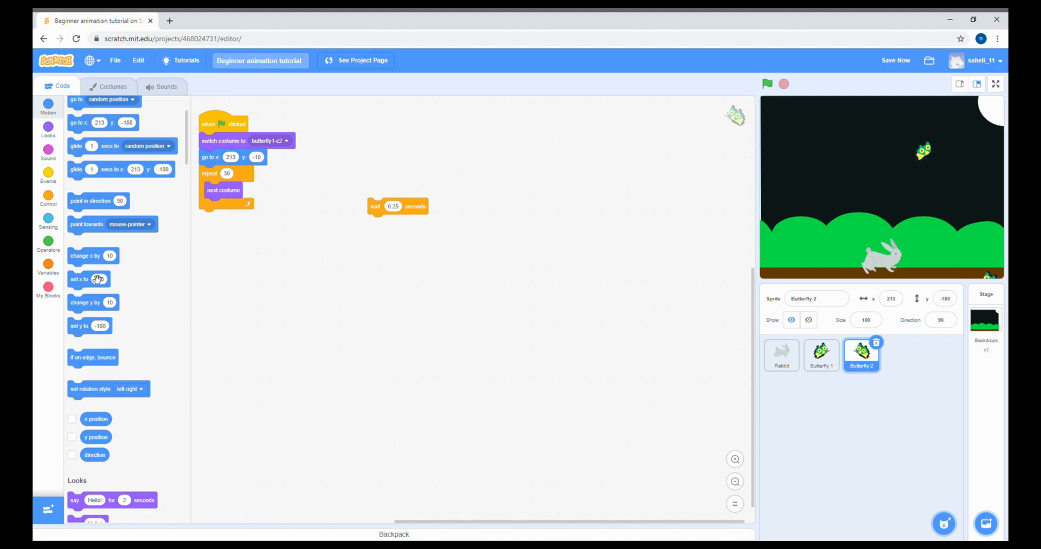
pyautogui.moveTo(383, 211); pyautogui.dragTo(220, 211)
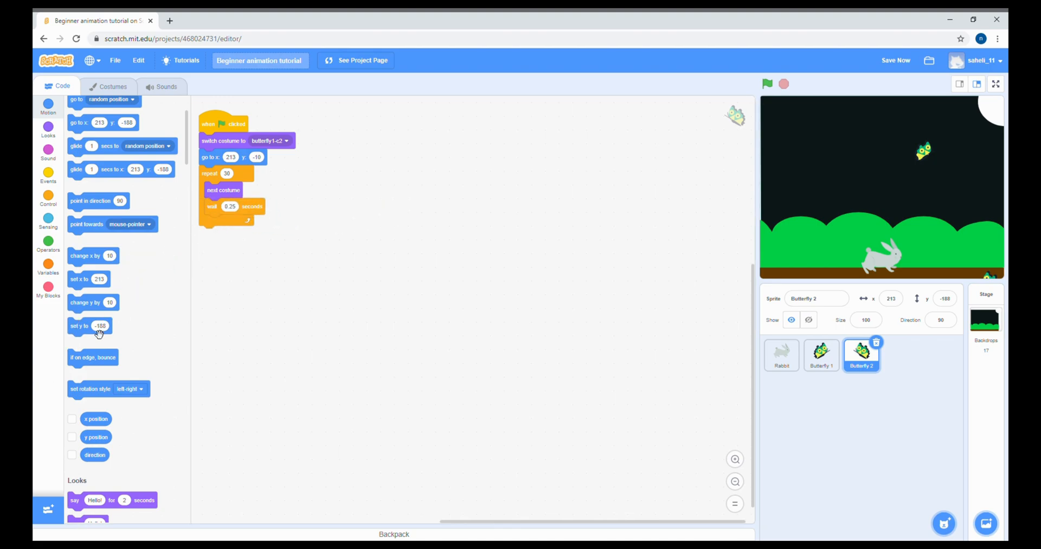
pyautogui.moveTo(90, 259); pyautogui.dragTo(227, 210)
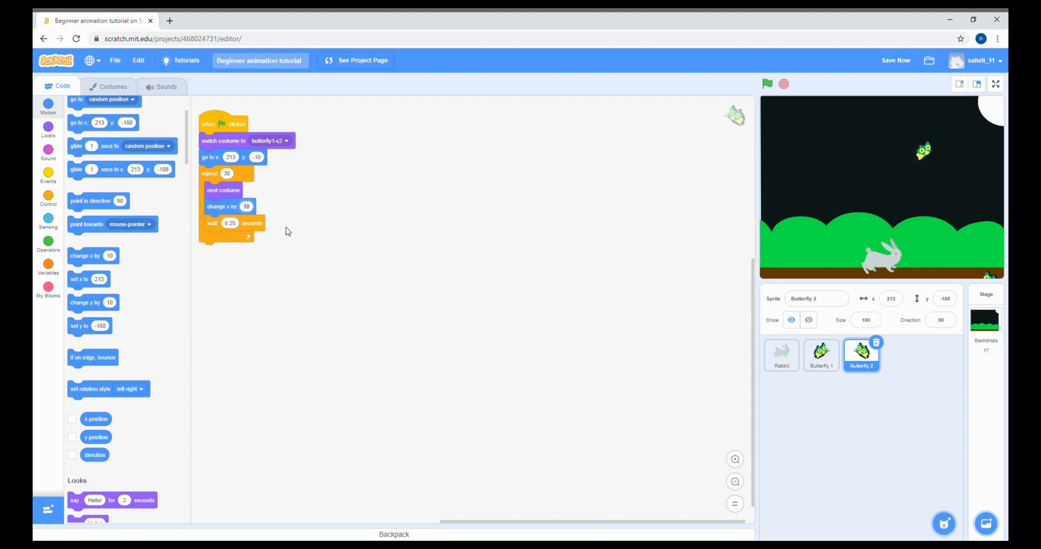
# Set Butterfly 2's change x block to -15 and save the project.
pyautogui.write('5')
pyautogui.click(388, 219)
pyautogui.click(892, 61)
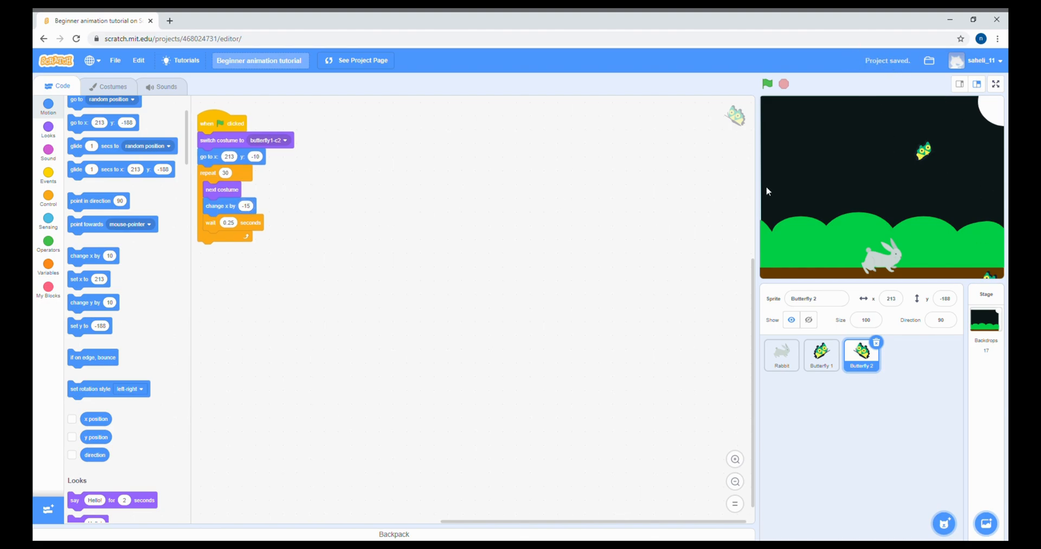
# Play the finished animation in full screen to check both butterflies' flights, stop it, and return to the editor.
pyautogui.click(996, 83)
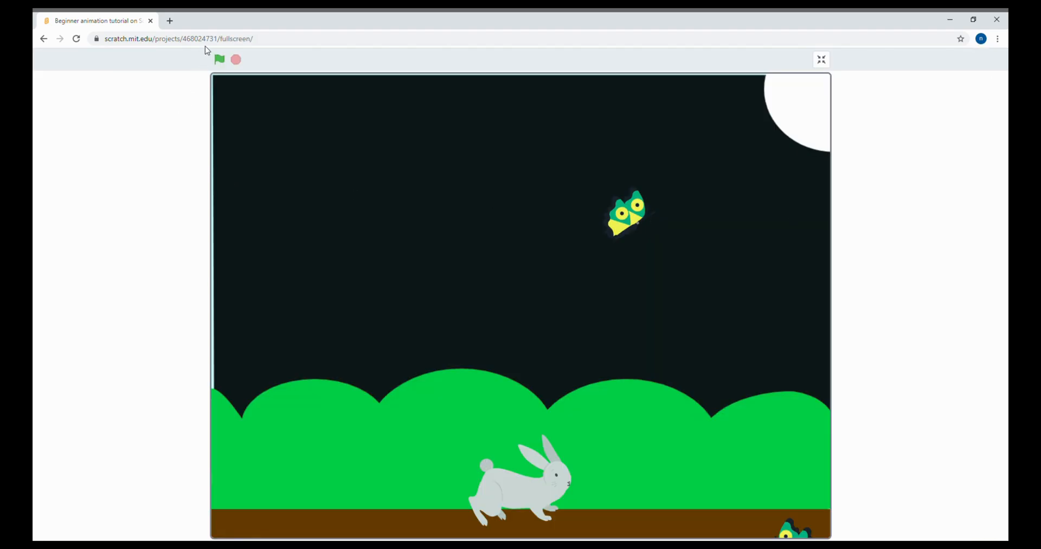
pyautogui.click(219, 60)
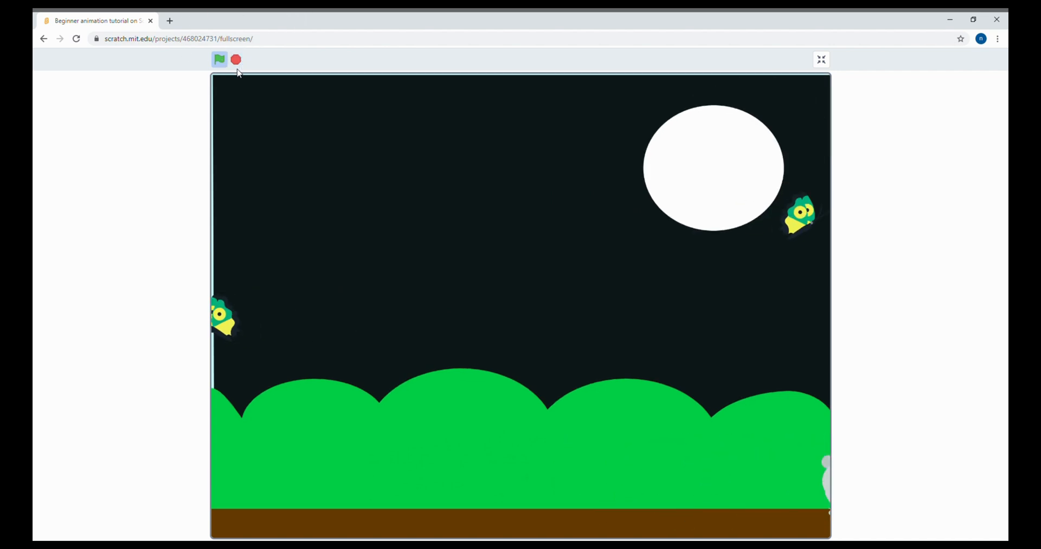
pyautogui.click(241, 65)
pyautogui.click(821, 59)
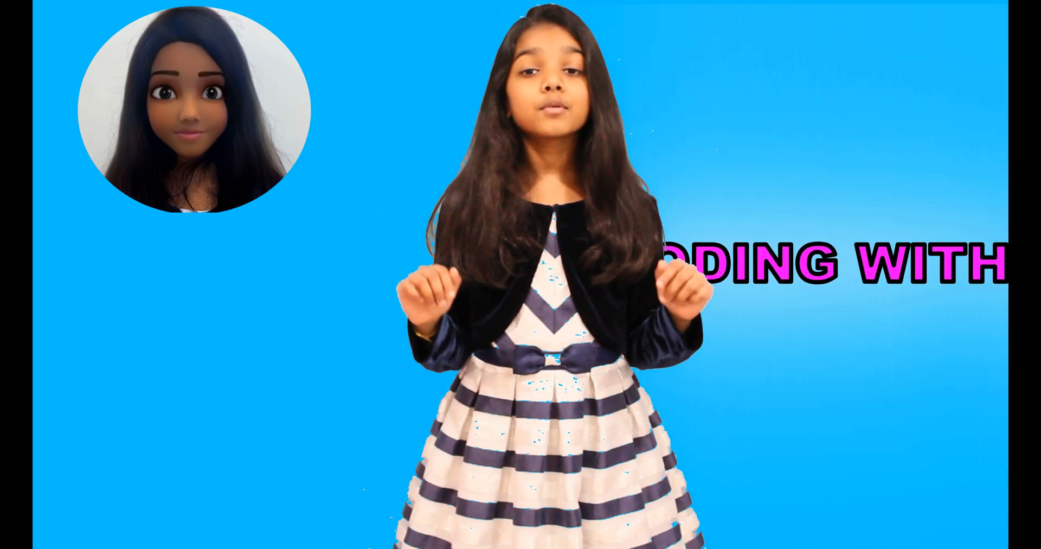